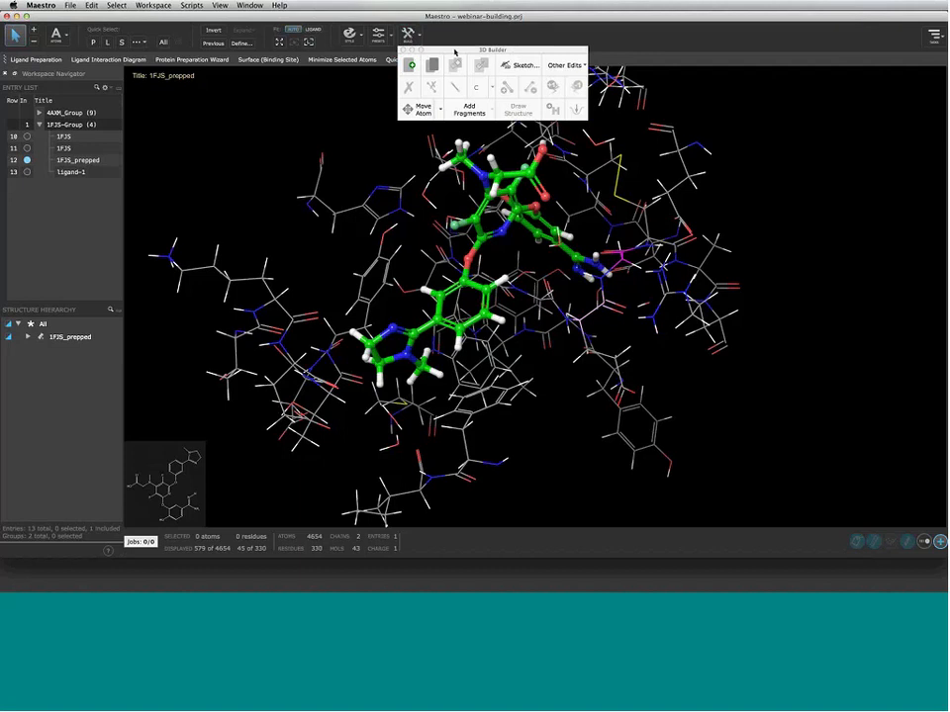
Drag the builder palette off the structure and pick two ligand ring carbons
left_click_drag(454, 50, 196, 78)
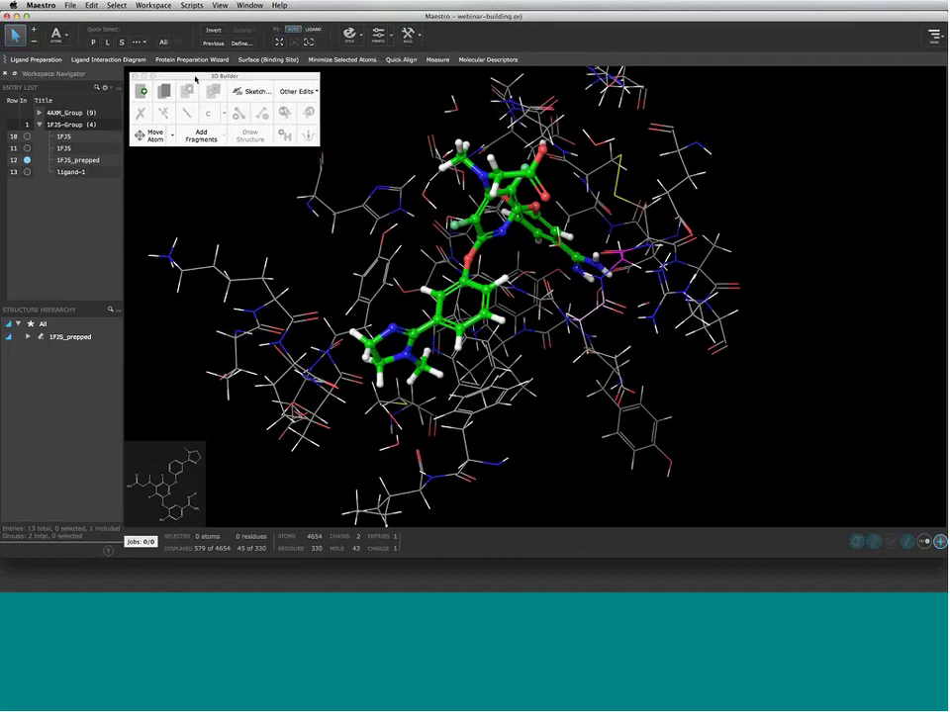
left_click(466, 283)
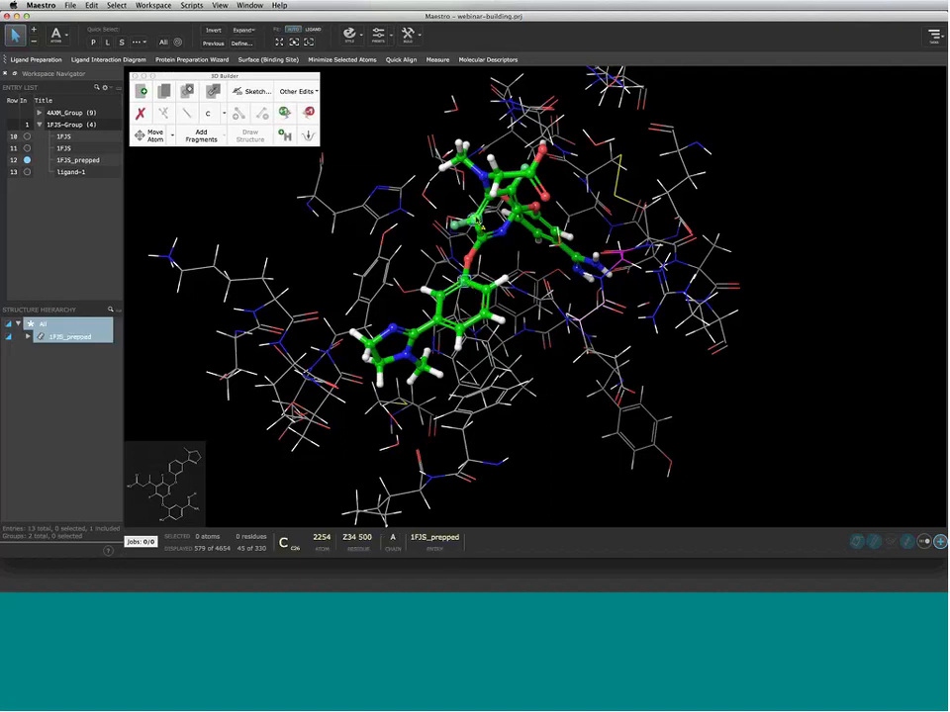
left_click(476, 223)
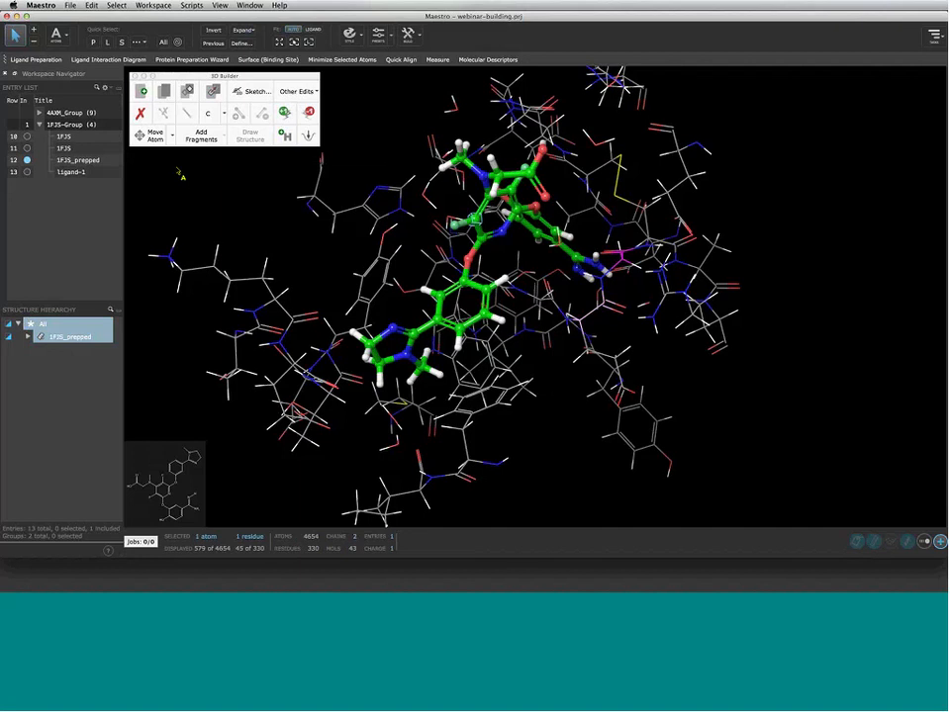
Close and reopen the 3D Builder palette, then park it in the upper-left corner
left_click(397, 40)
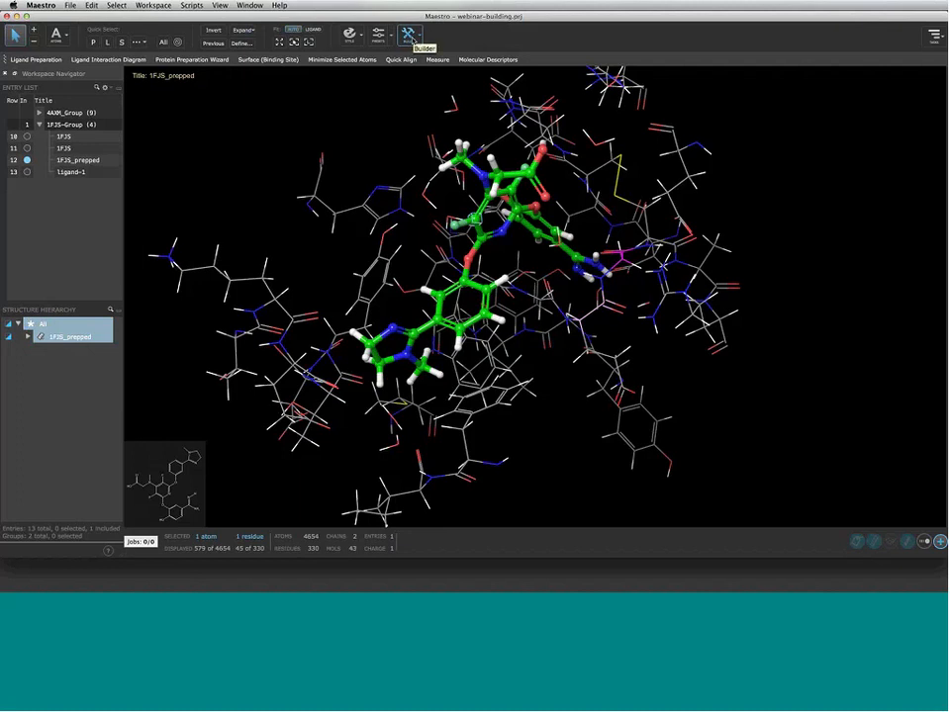
left_click(409, 37)
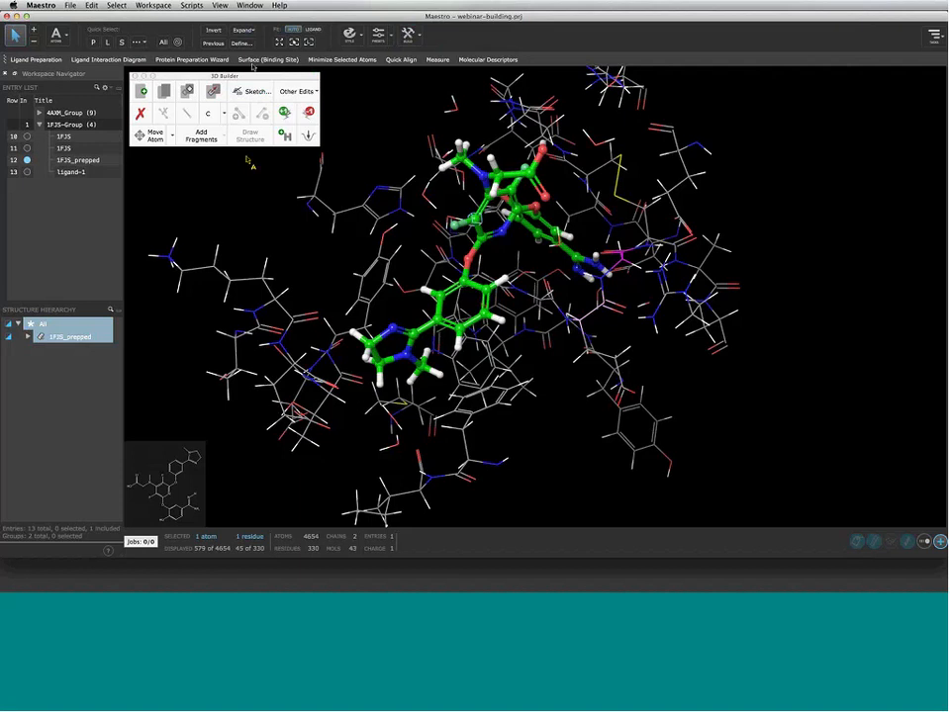
left_click_drag(249, 77, 903, 542)
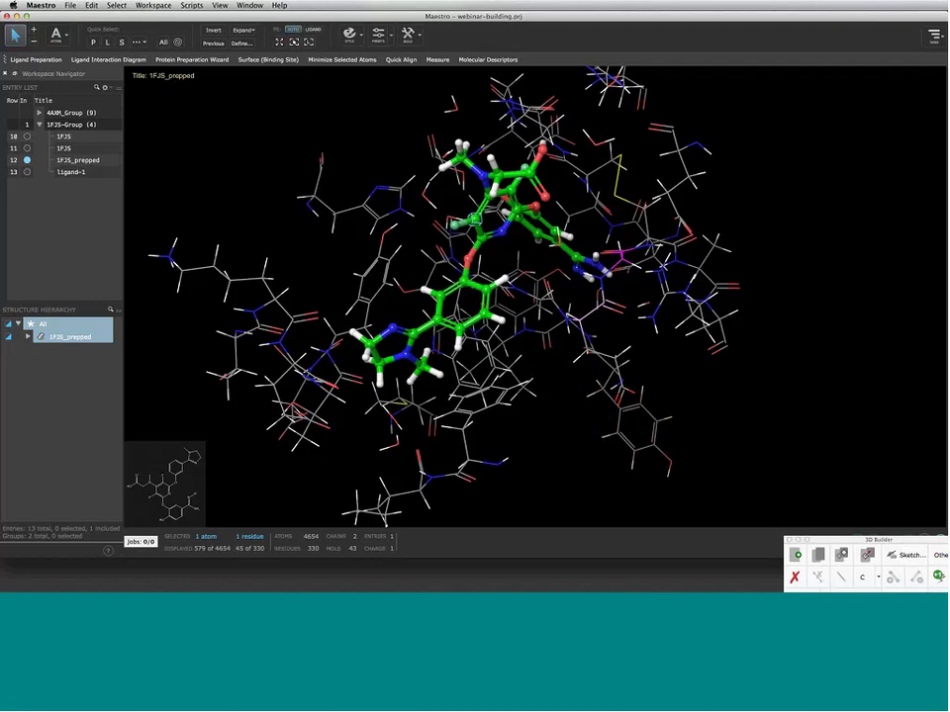
left_click(411, 37)
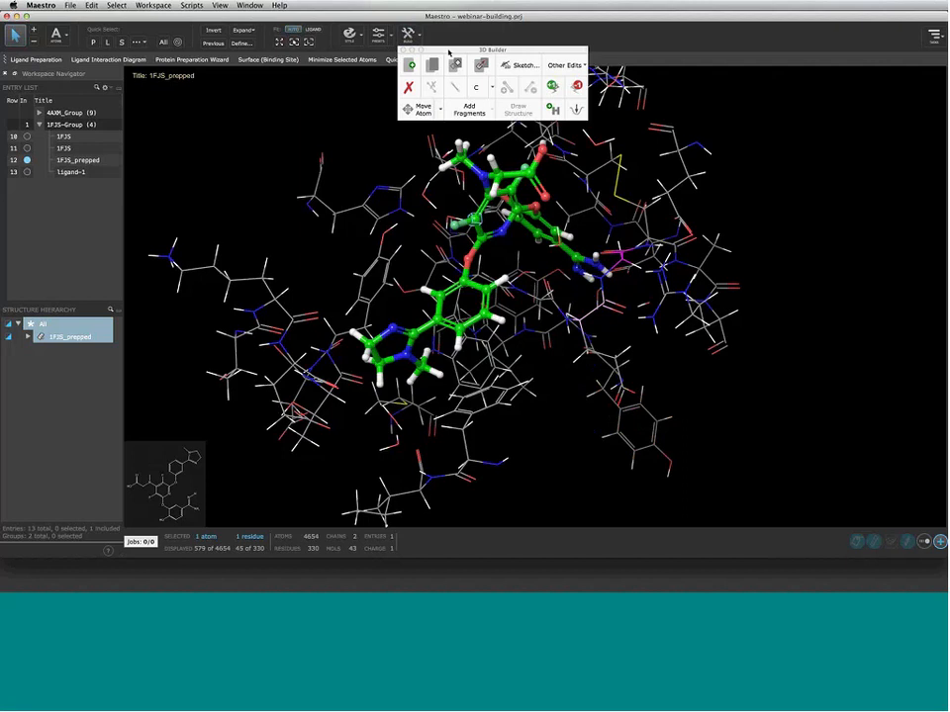
left_click_drag(448, 52, 181, 77)
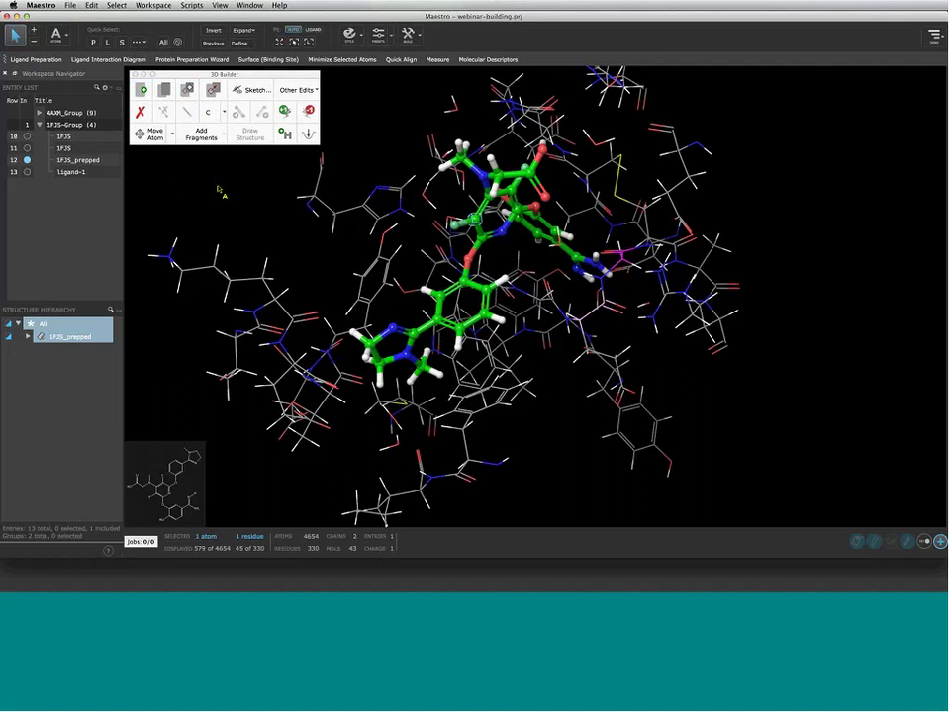
Create the empty entry Structure105 and redisplay 1FJS_prepped in the workspace
left_click(142, 90)
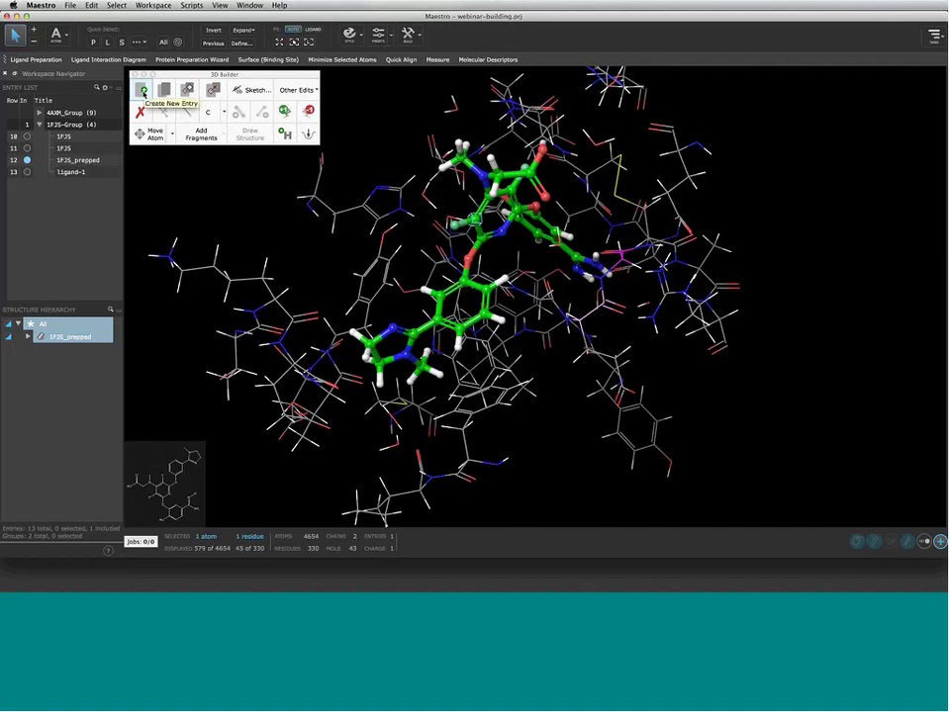
left_click(142, 92)
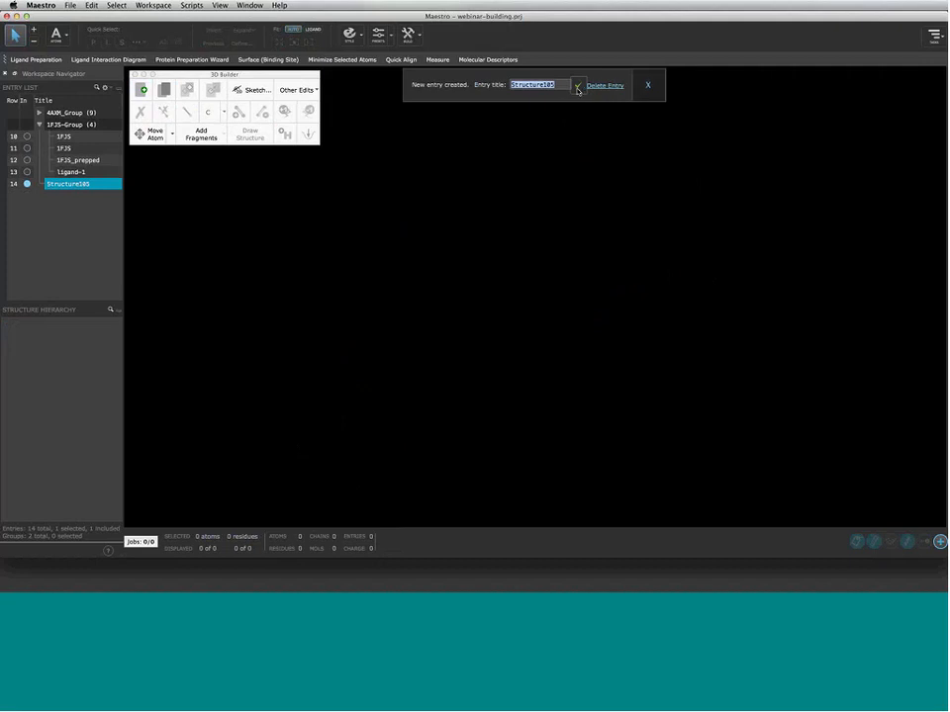
left_click(648, 86)
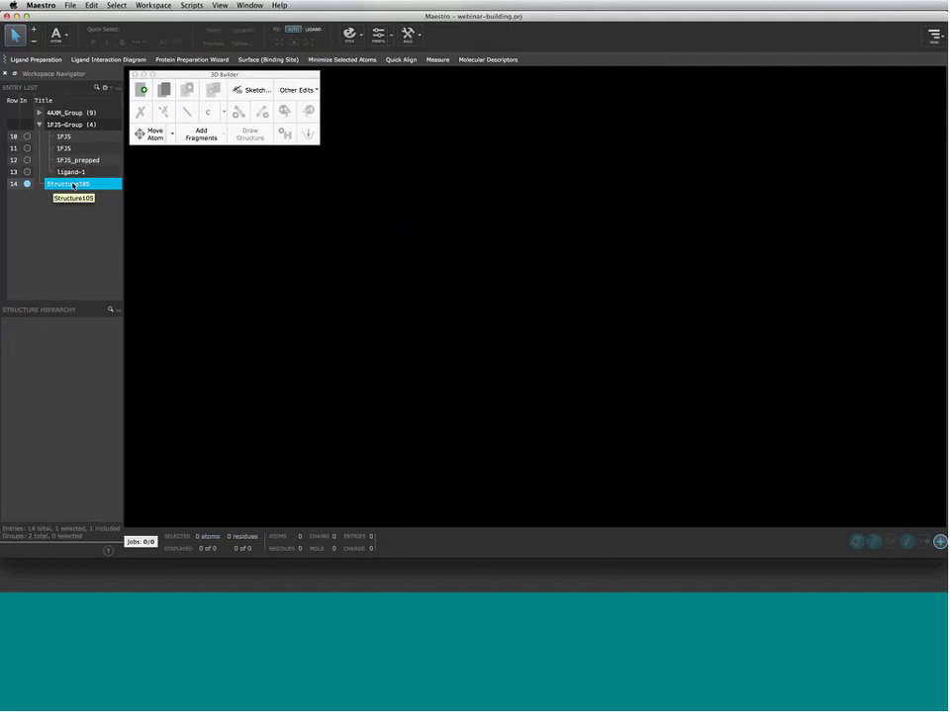
left_click(27, 161)
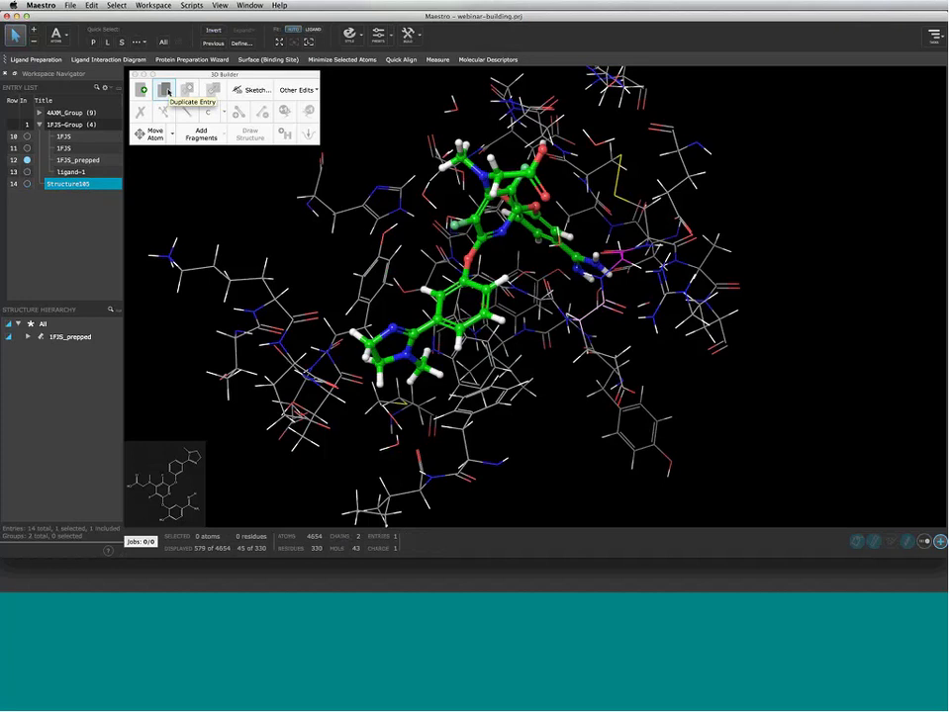
Duplicate 1FJS_prepped and retitle the copy from 'copy' to 1FJS_prepped_2
left_click(165, 91)
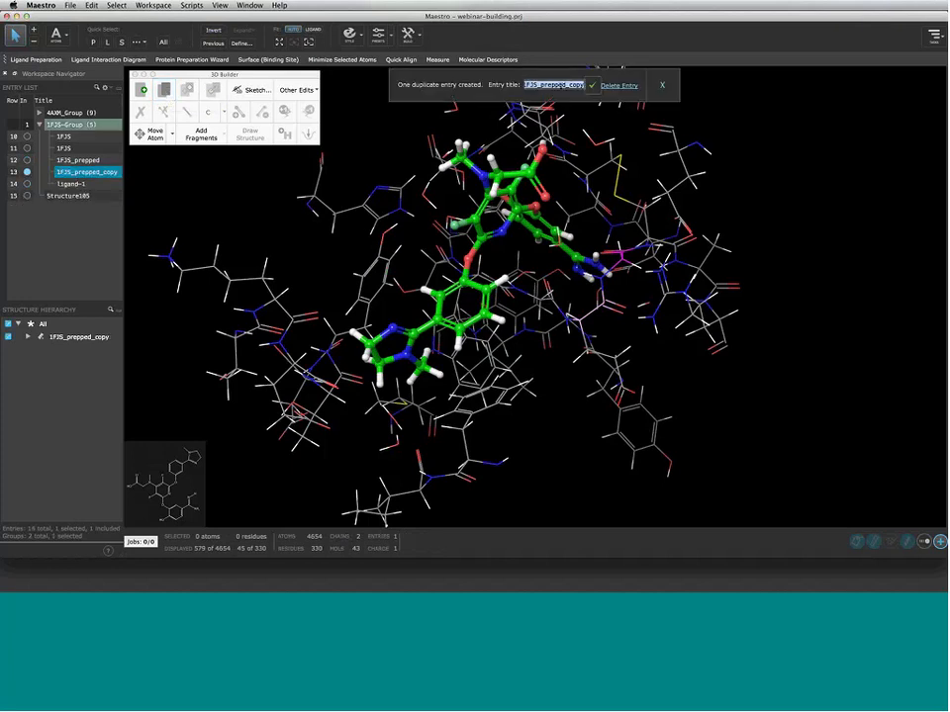
left_click(570, 86)
double_click(576, 85)
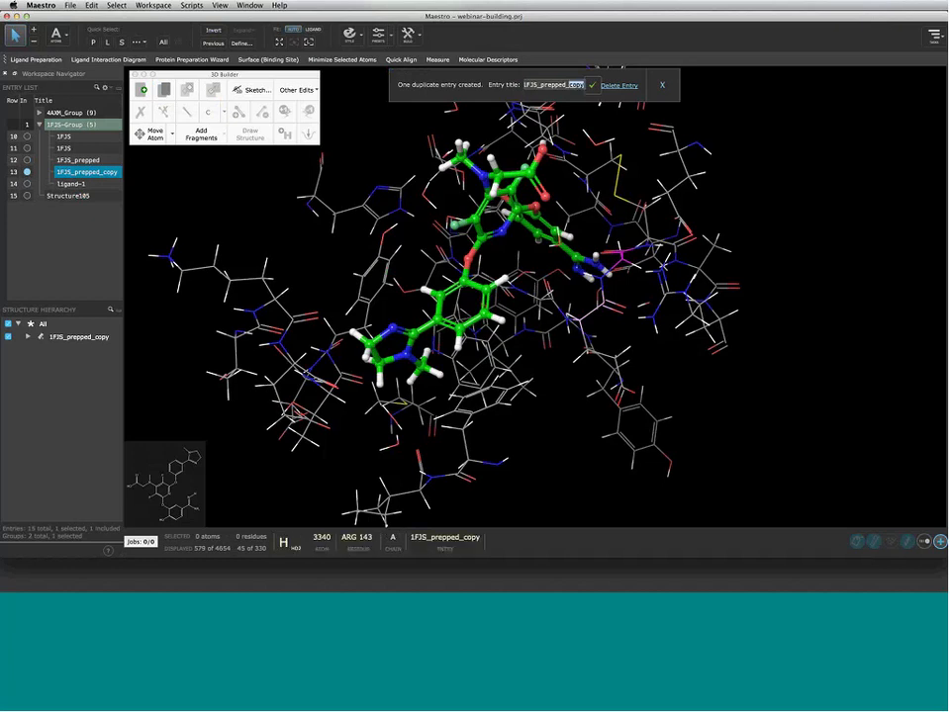
type("2")
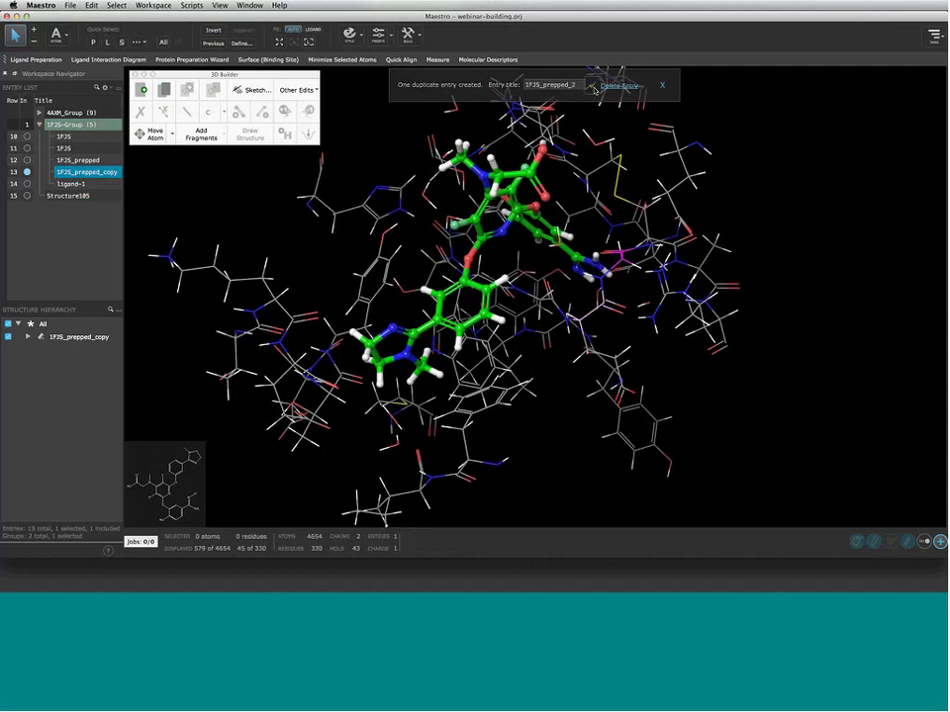
left_click(593, 86)
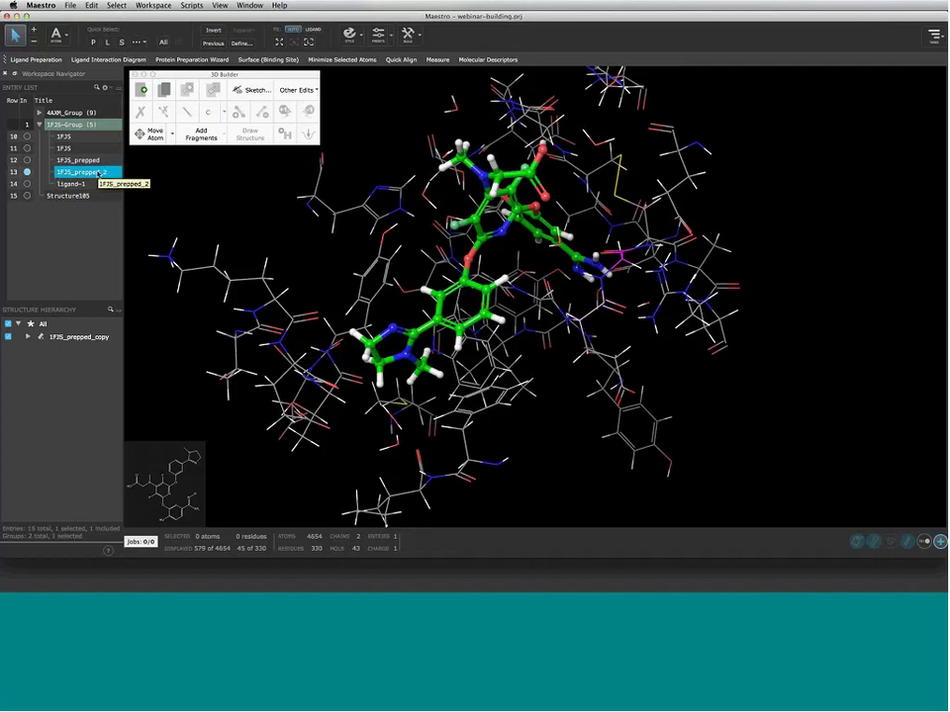
left_click(40, 113)
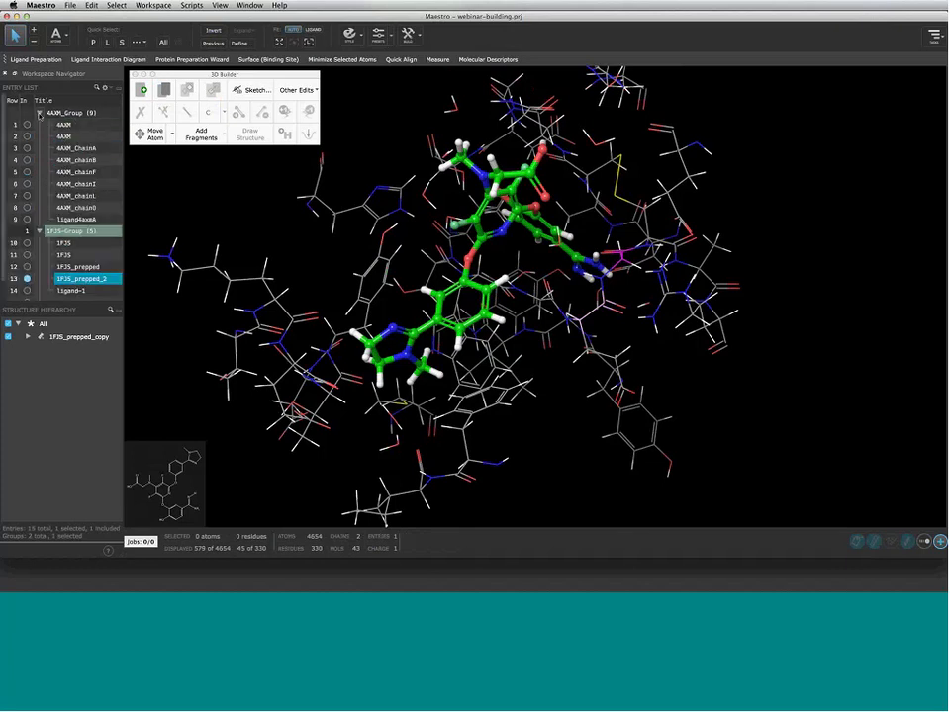
Duplicate 4AXM_chainF and 4AXM_chainI, then show only 1FJS_prepped and collapse 4AXM_Group
left_click(28, 184)
left_click(28, 172)
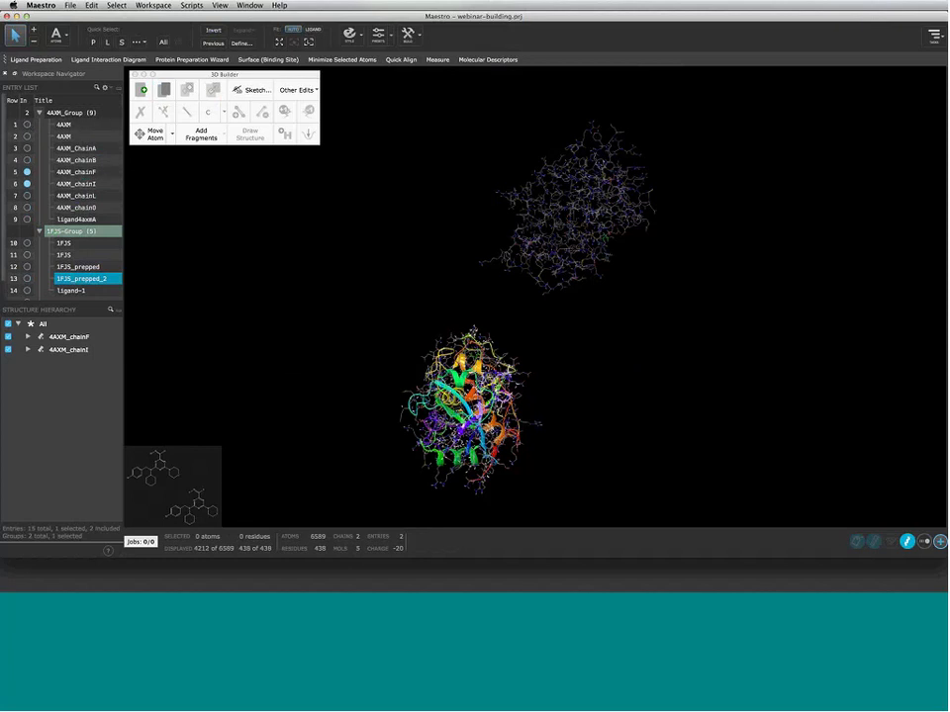
left_click(162, 91)
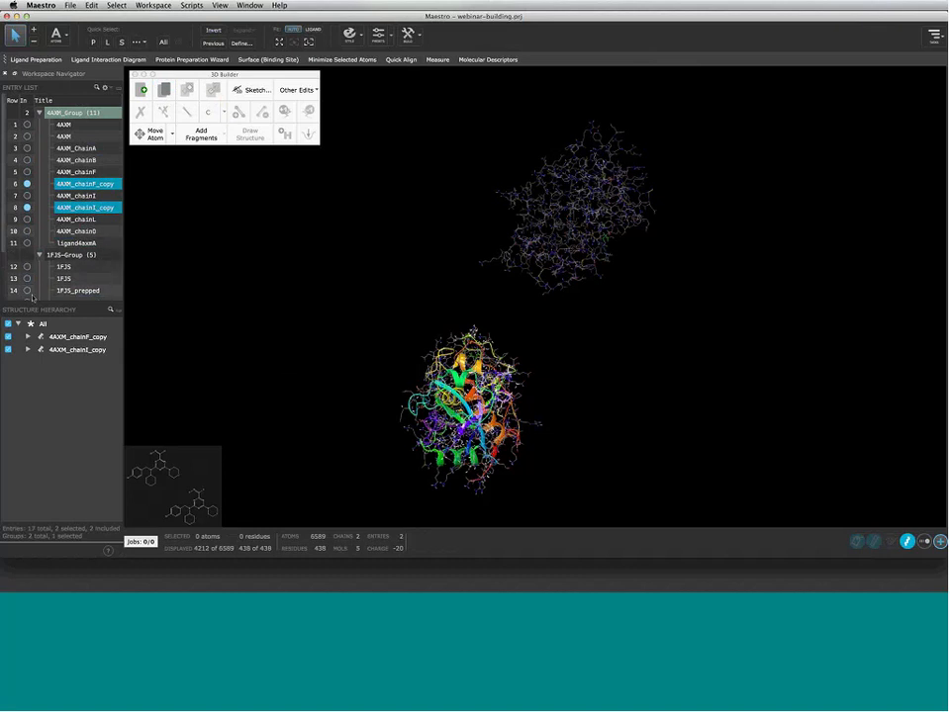
left_click(27, 291)
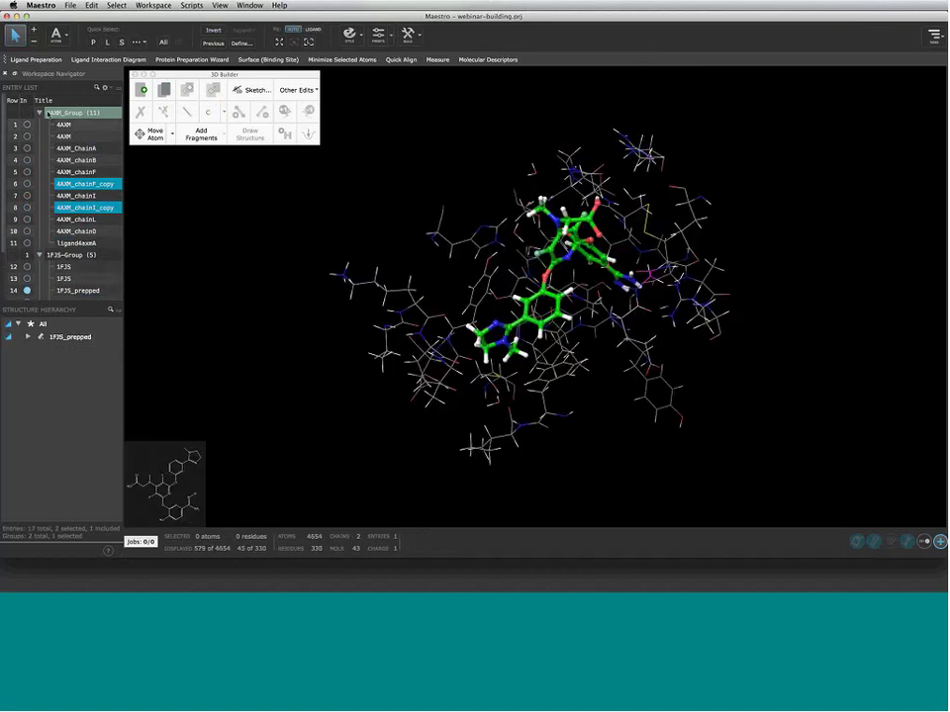
left_click(41, 113)
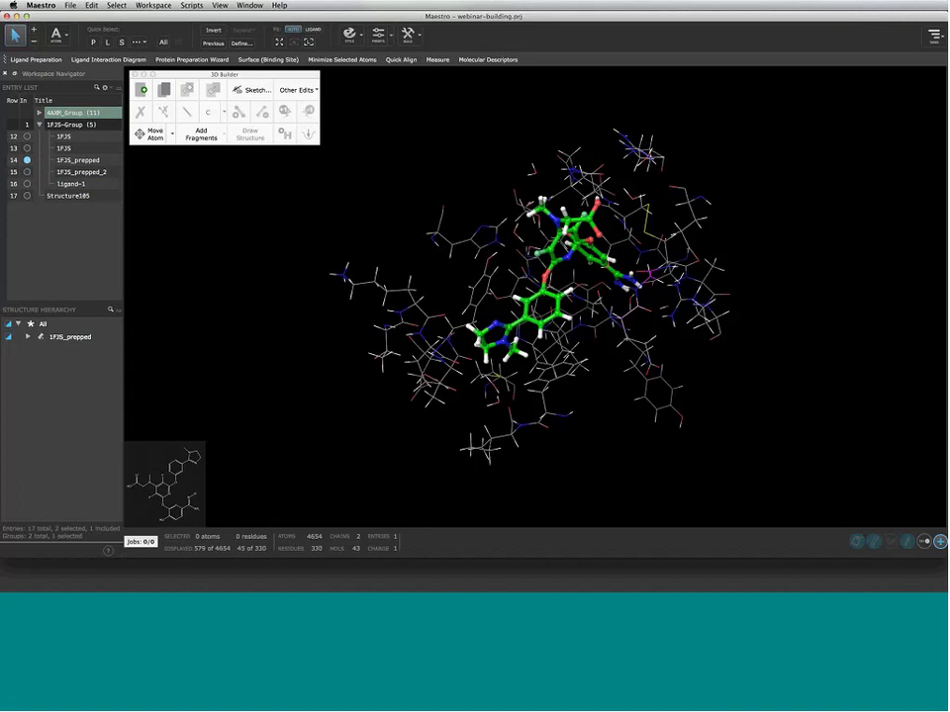
Copy the 1FJS_prepped_2 ligand into a new entry titled 1FJS_ligand, then reselect the ligand
left_click(27, 172)
left_click(106, 41)
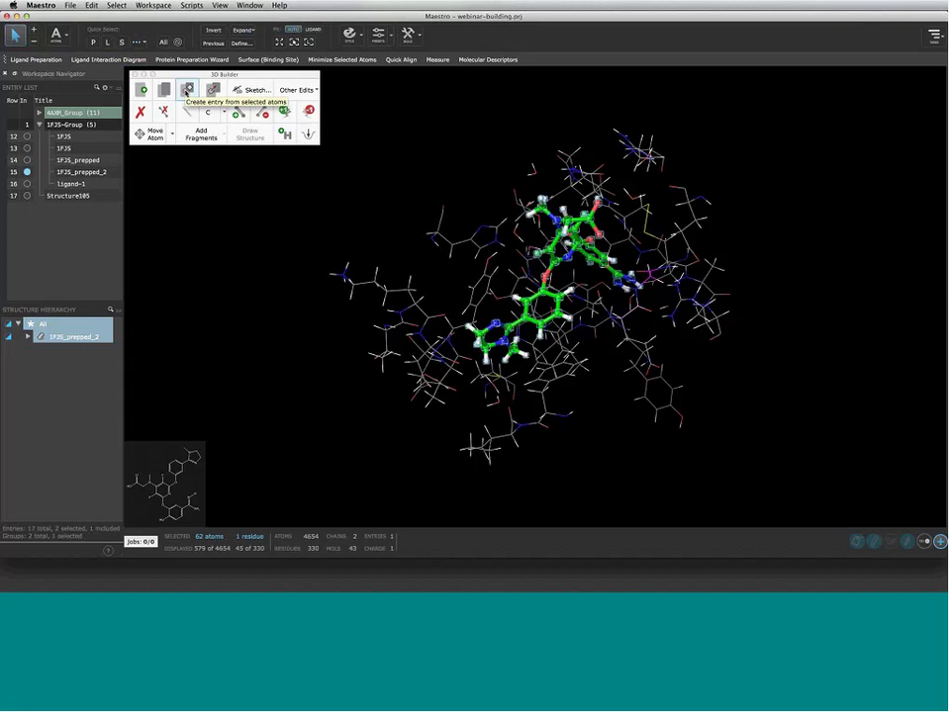
left_click(186, 91)
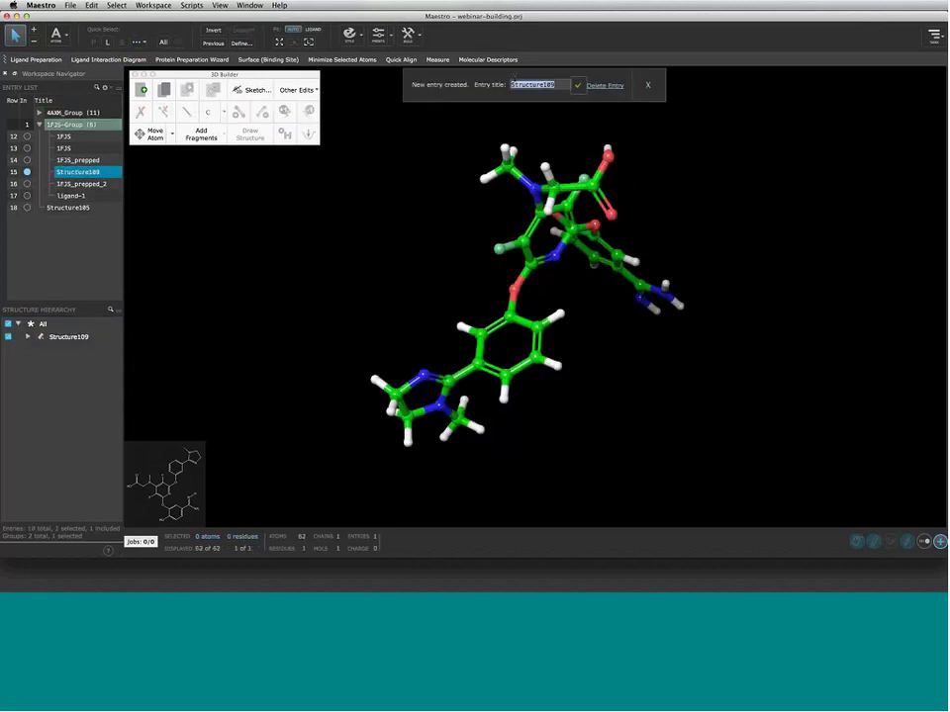
type("1FJS")
left_click(578, 85)
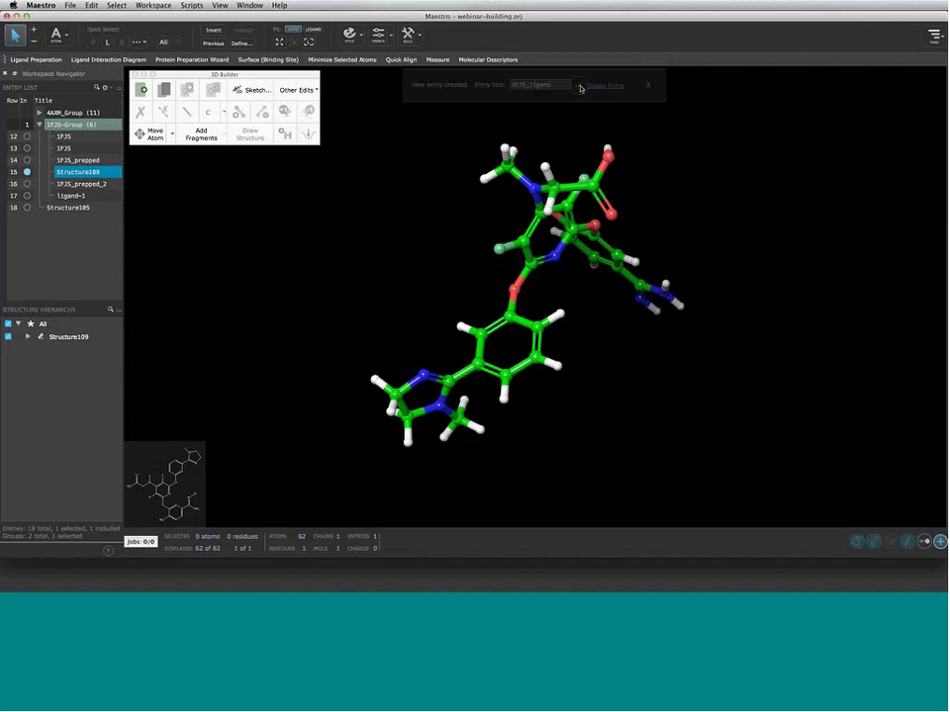
left_click(27, 184)
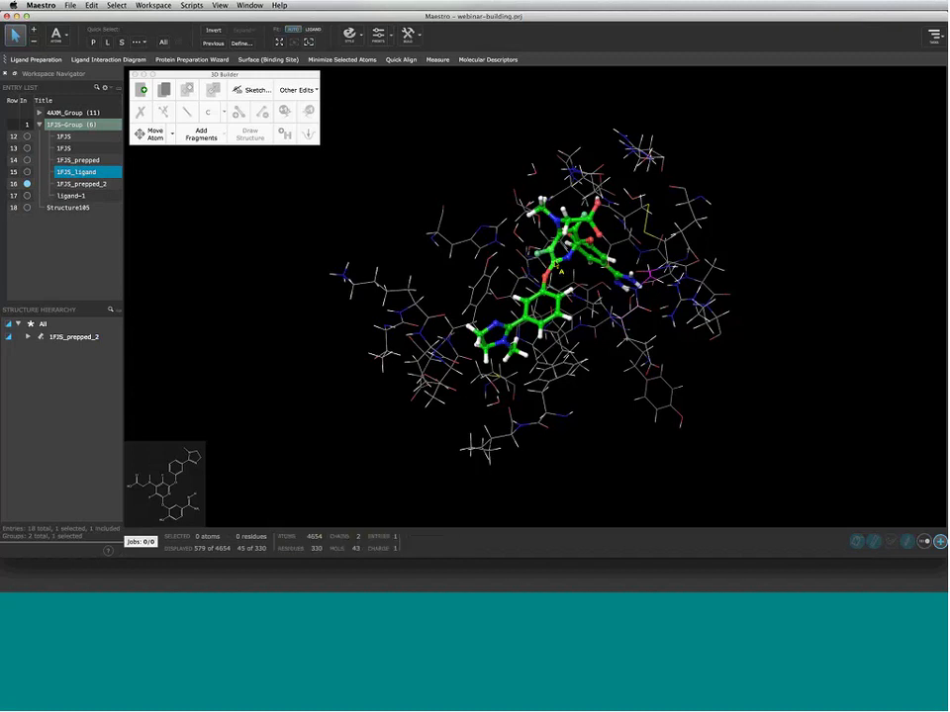
left_click(108, 43)
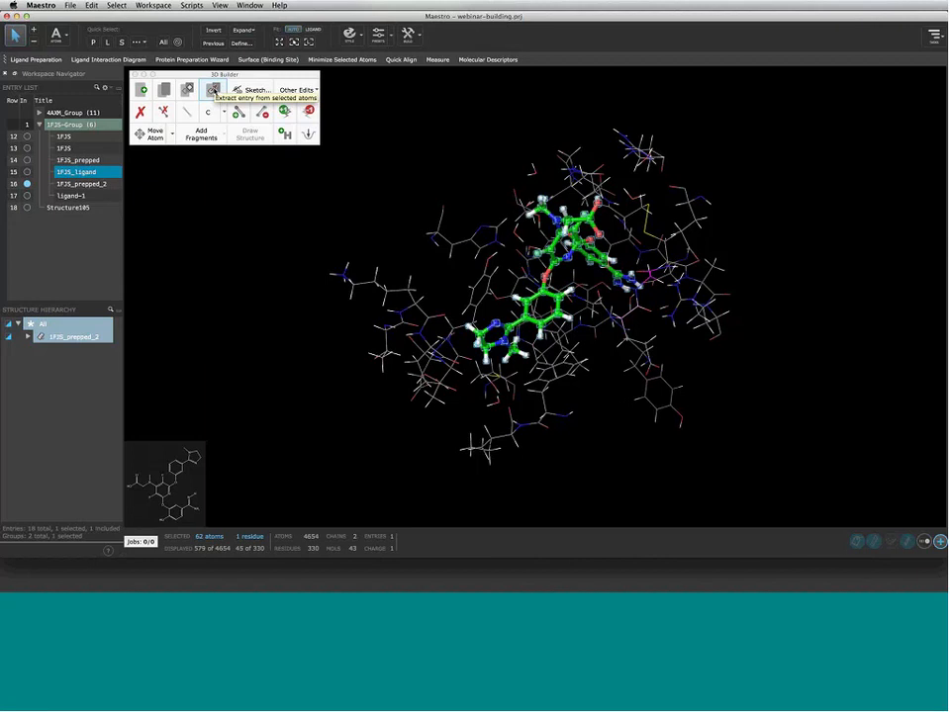
Extract the selected ligand into an entry titled 'ligand' and display it with 1FJS_prepped_2
left_click(213, 90)
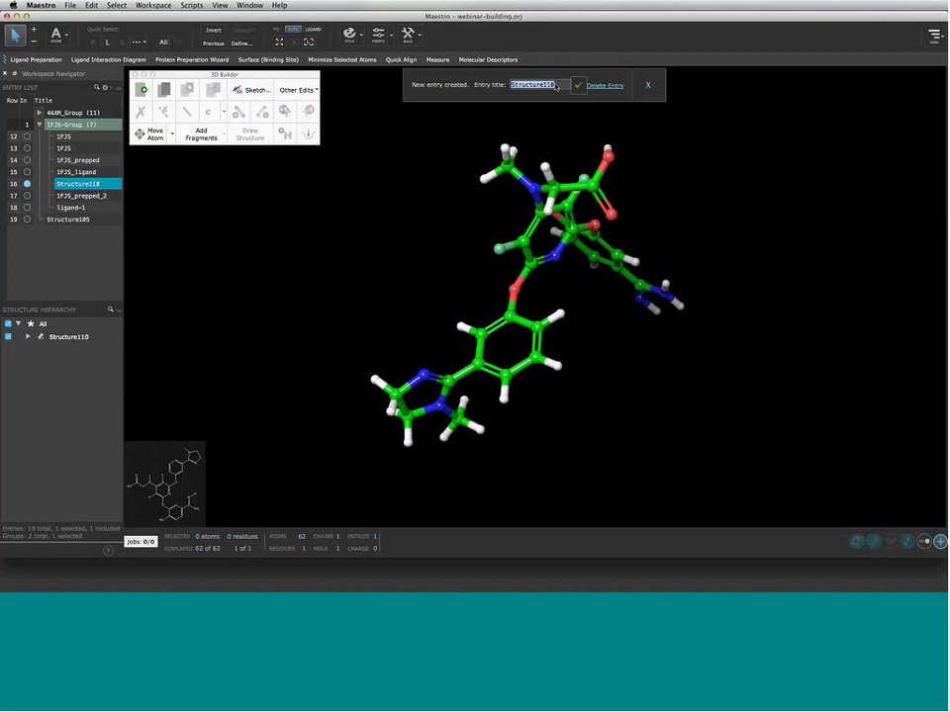
type("ligand")
key("Return")
left_click(26, 196)
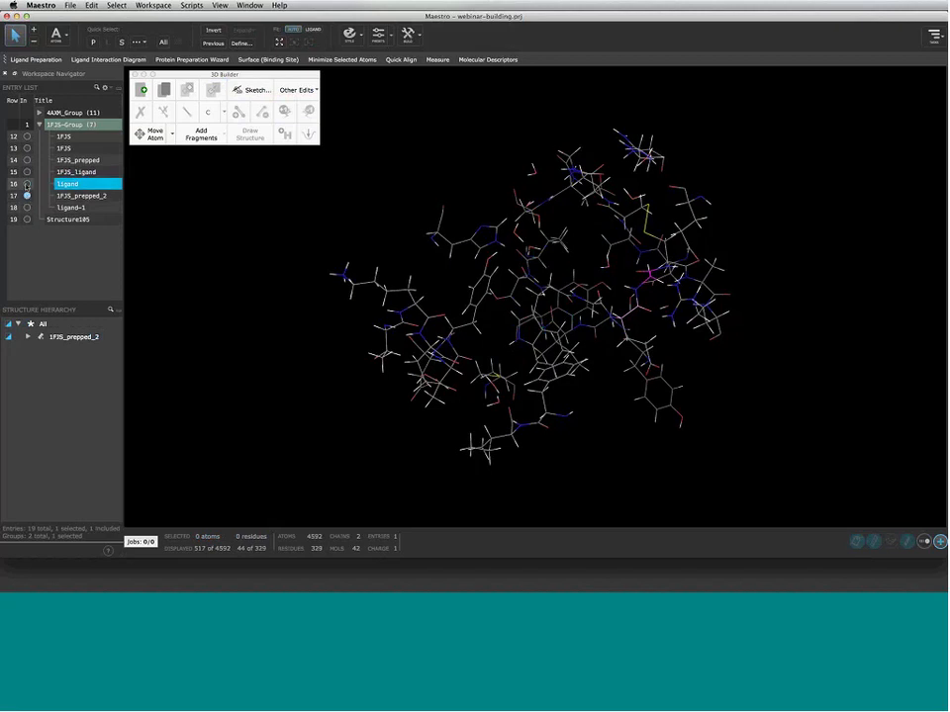
left_click(26, 184)
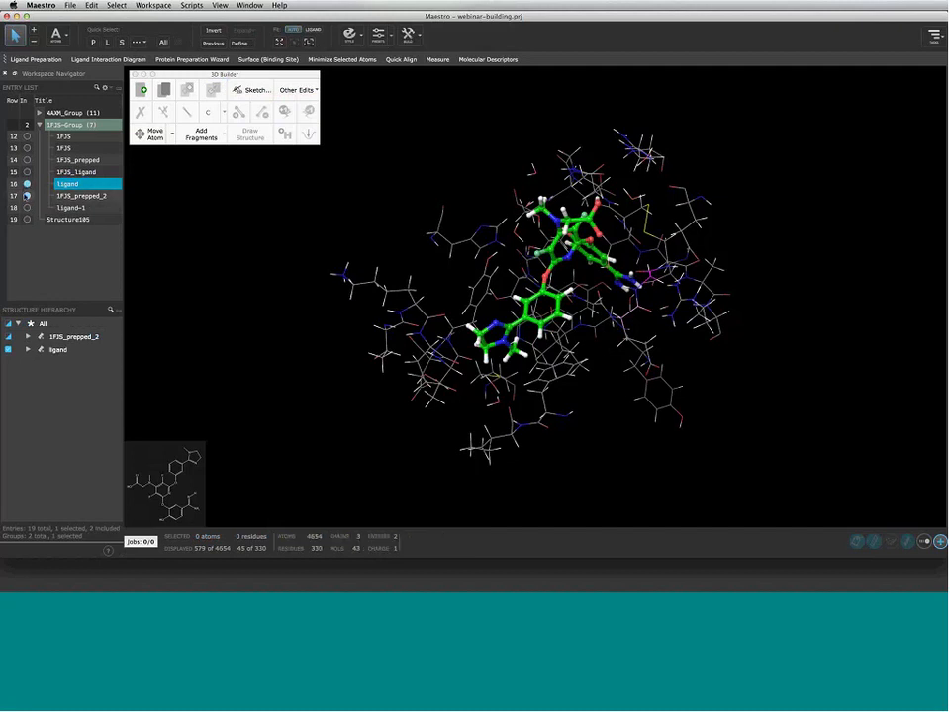
Set 1FJS_prepped_2 to Unlock (editable) and exclude it, leaving only the ligand displayed
right_click(91, 196)
left_click(131, 261)
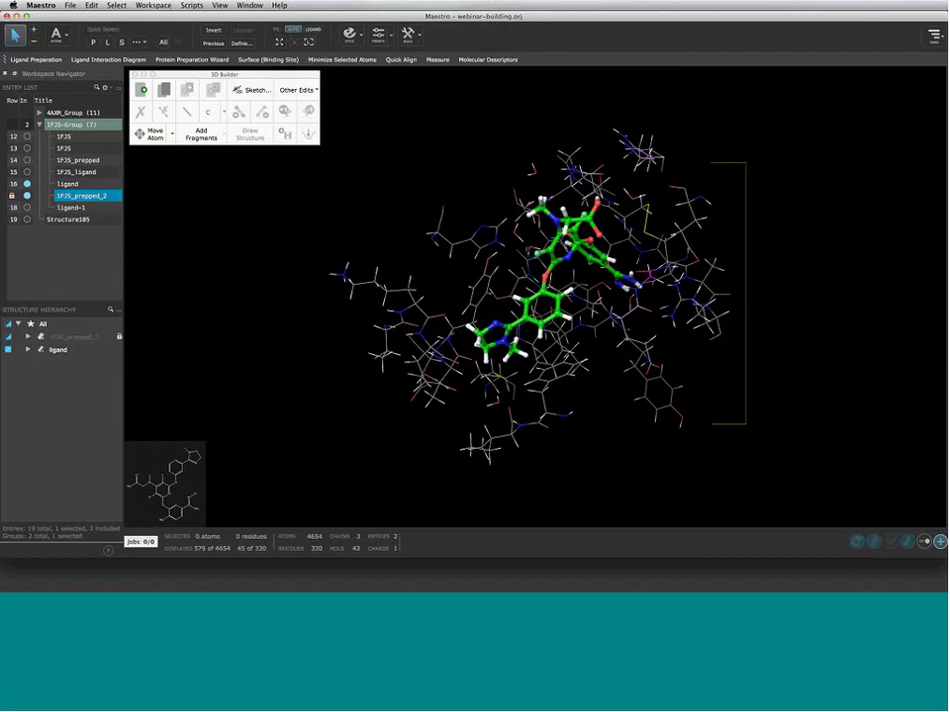
left_click(58, 349)
mouse_move(512, 322)
middle_mouse_down()
mouse_move(450, 312)
mouse_move(589, 321)
mouse_move(439, 314)
mouse_move(630, 315)
mouse_move(509, 327)
middle_mouse_up()
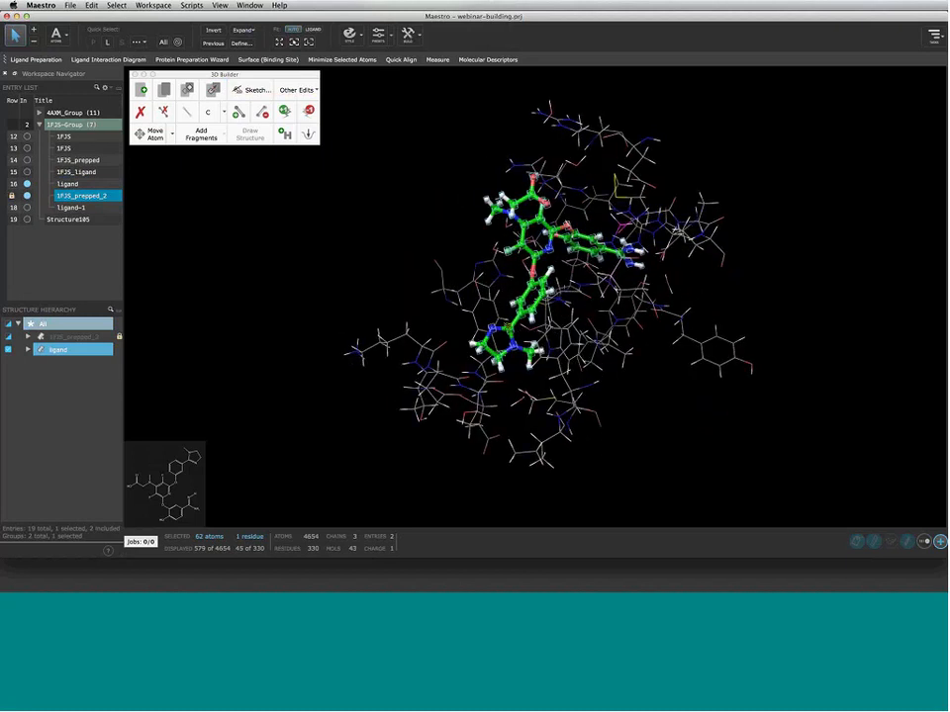
right_click(92, 197)
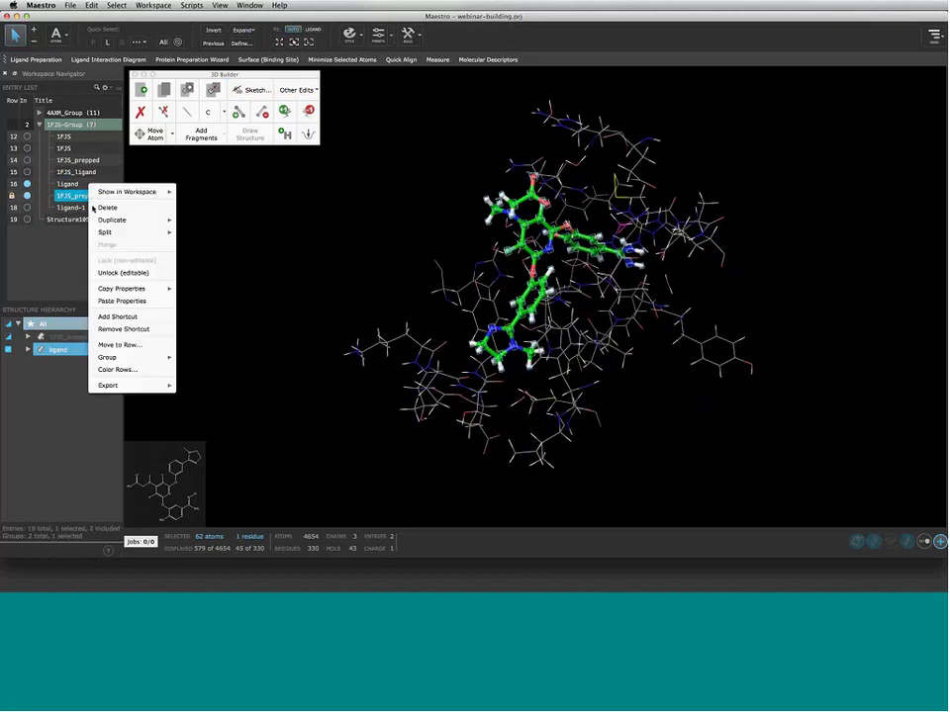
left_click(142, 272)
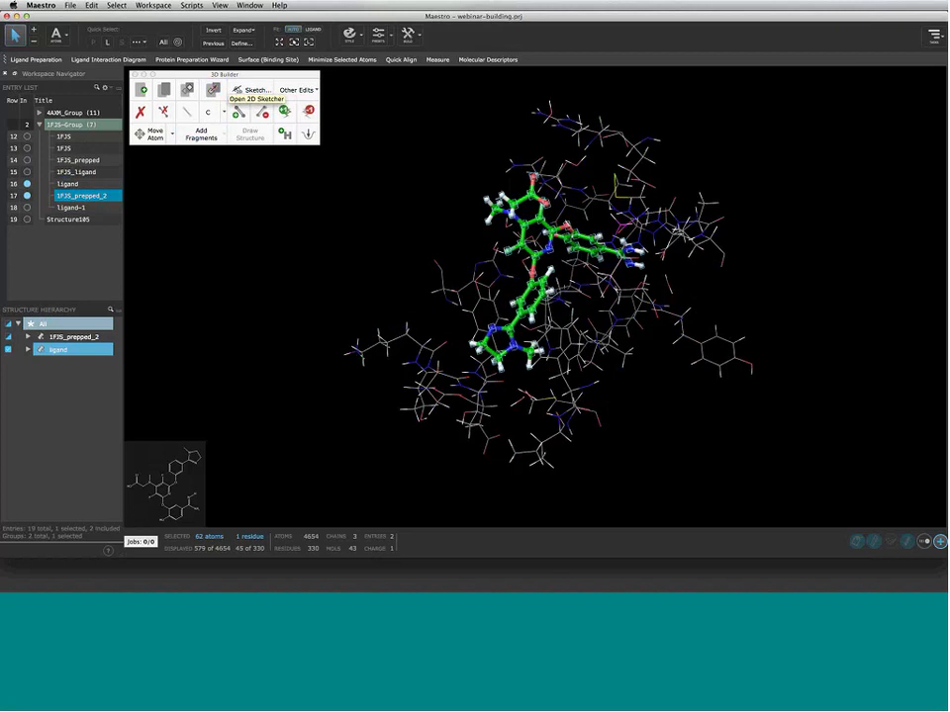
left_click(26, 184)
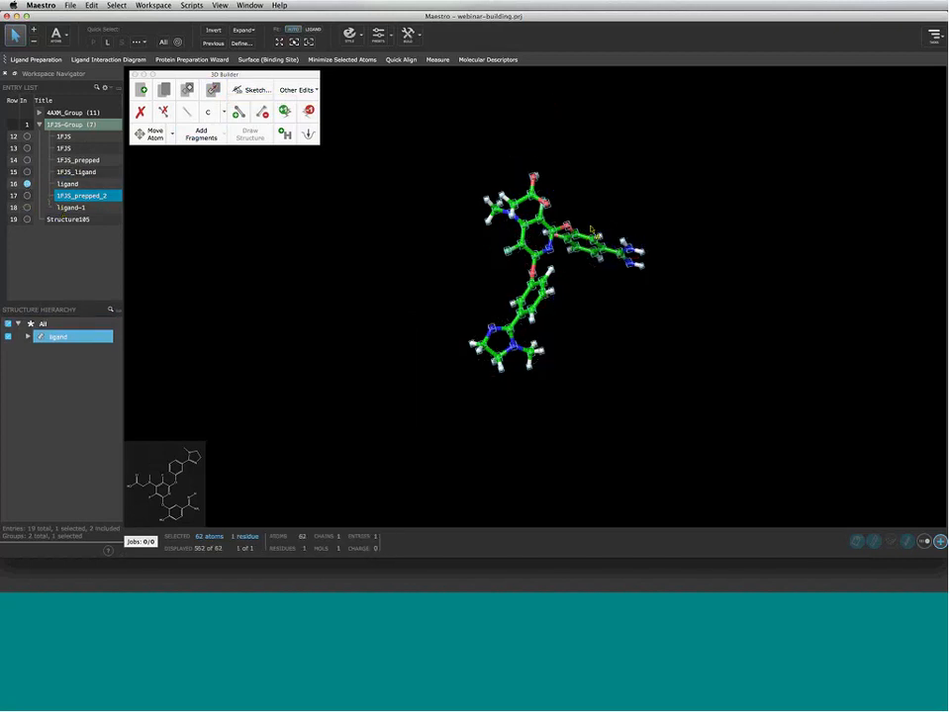
Preview the ligand in the 2D sketcher, then display the ligand-free 1FJS_prepped_2 protein
left_click(244, 90)
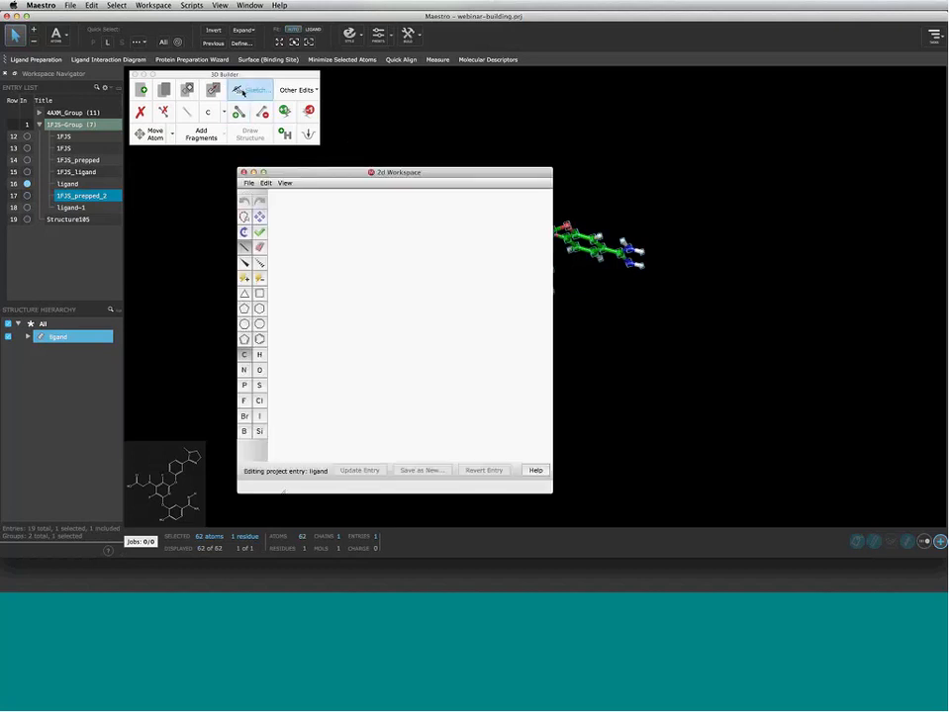
left_click(244, 174)
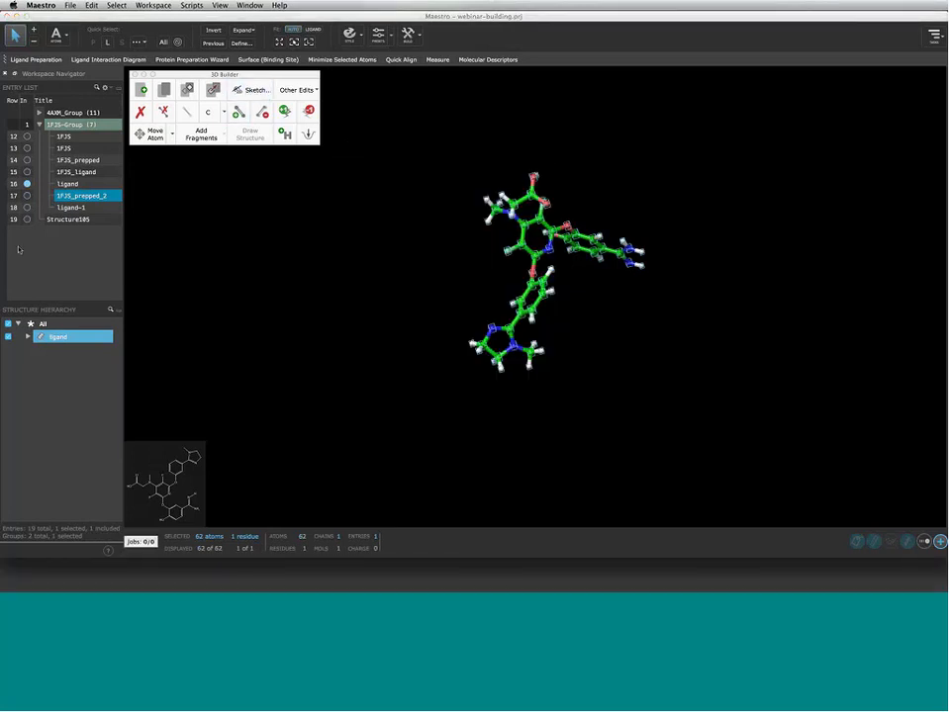
left_click(247, 90)
left_click(244, 172)
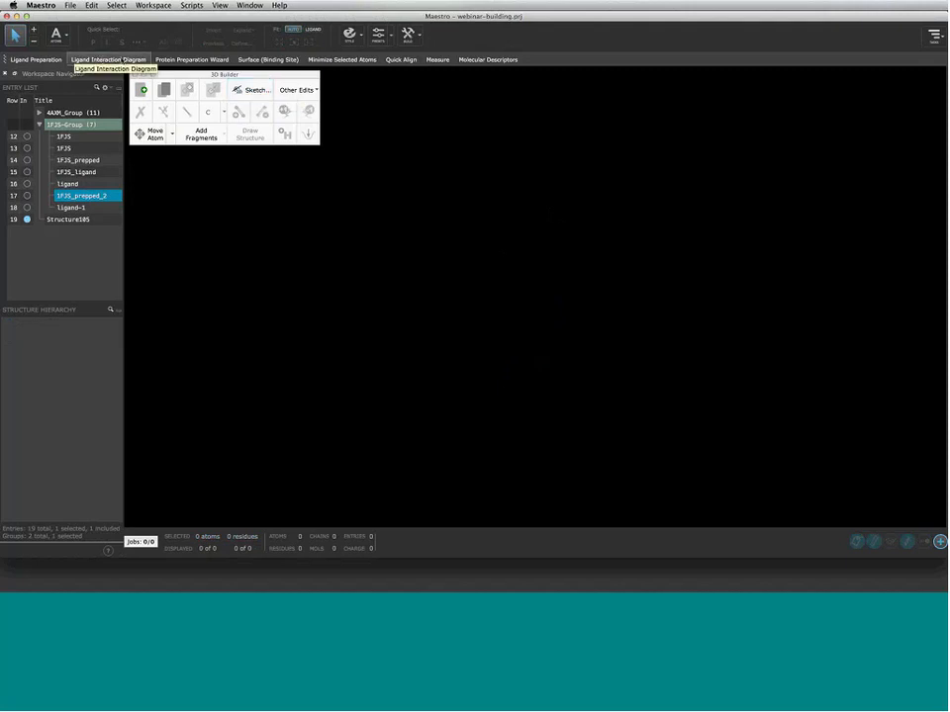
left_click(27, 194)
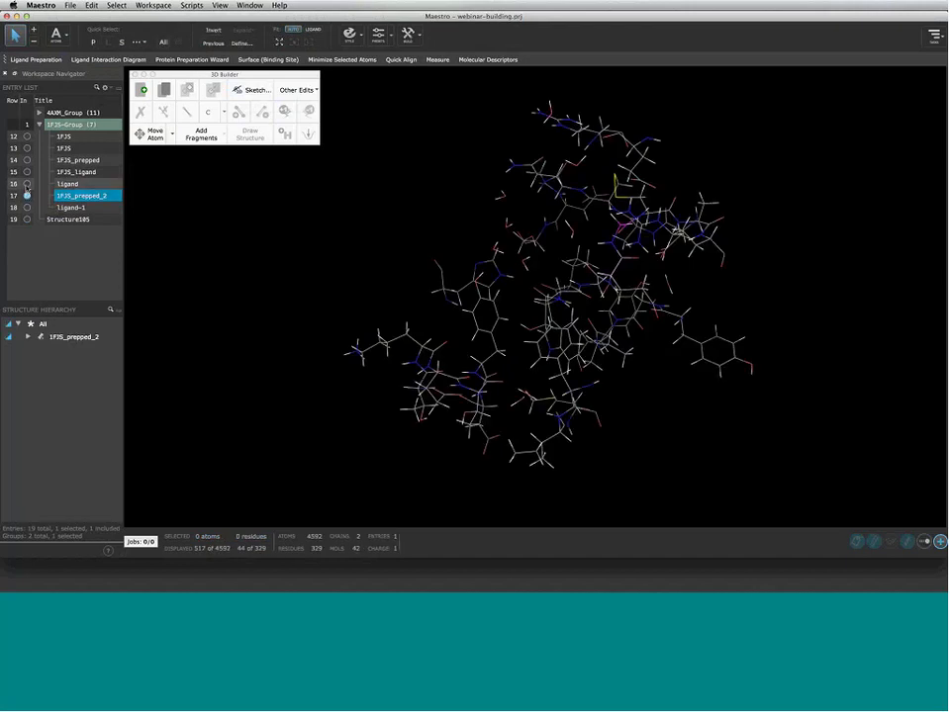
Re-include the ligand, zoom in, and pick two atoms of a nearby protein residue
left_click(26, 185)
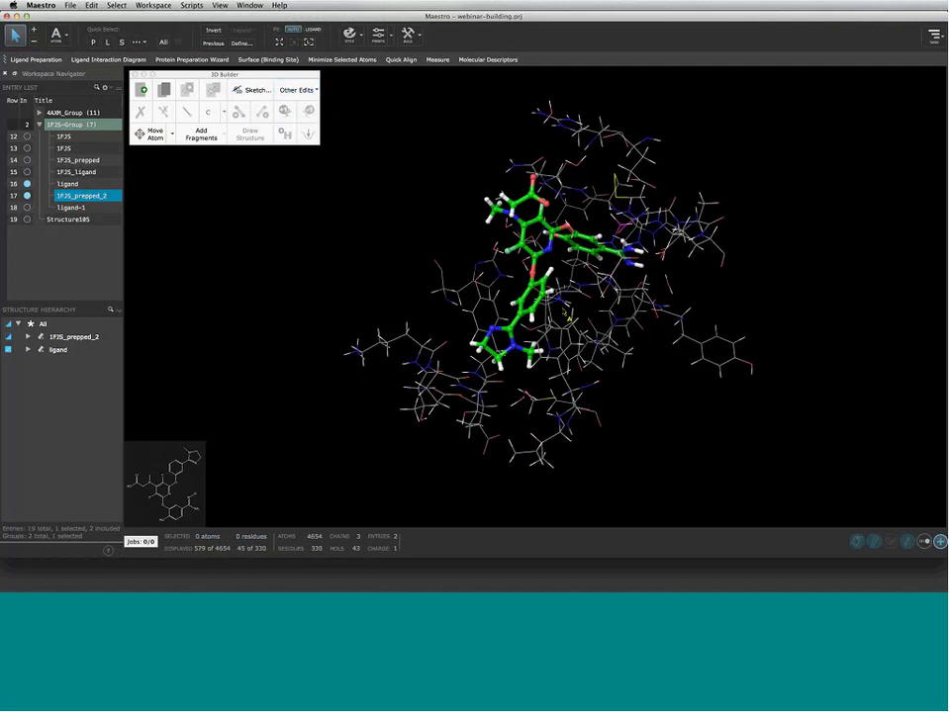
scroll(546, 324, "up", 5)
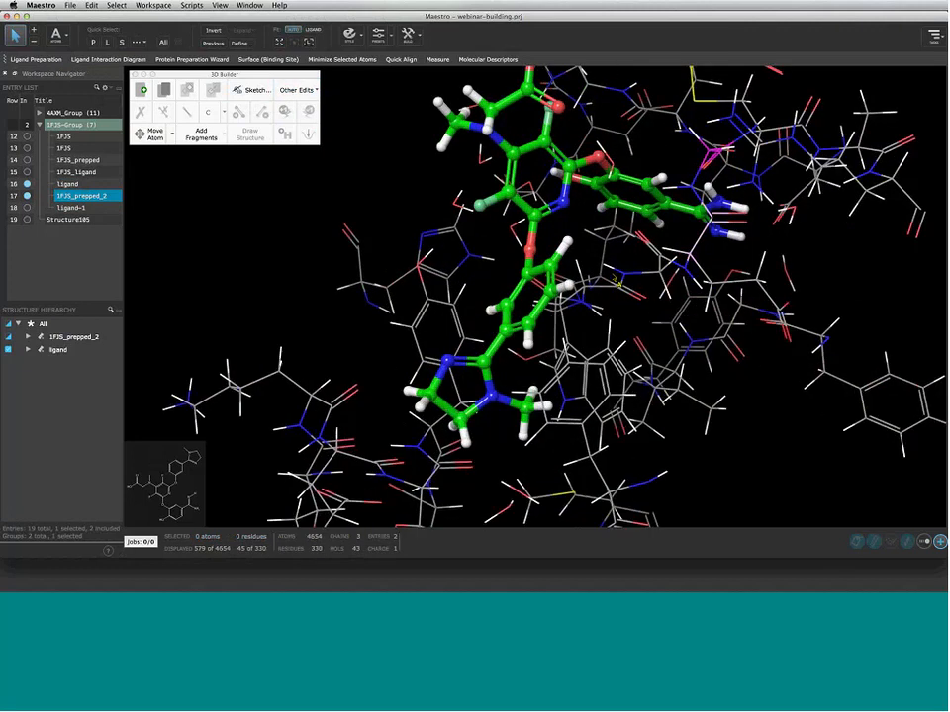
middle_click_drag(617, 281, 533, 310)
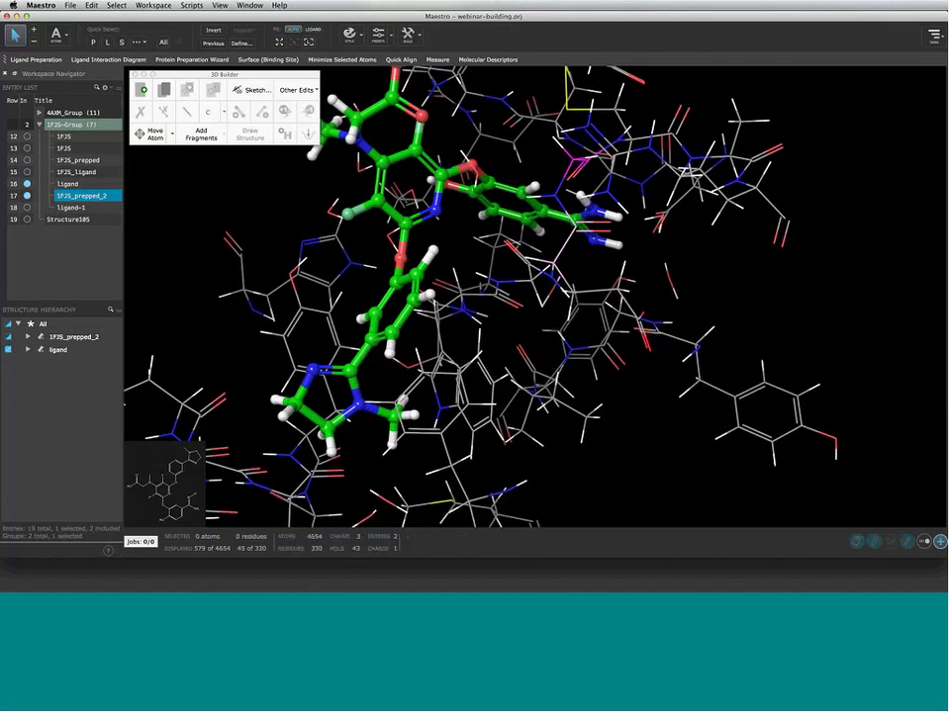
left_click(296, 90)
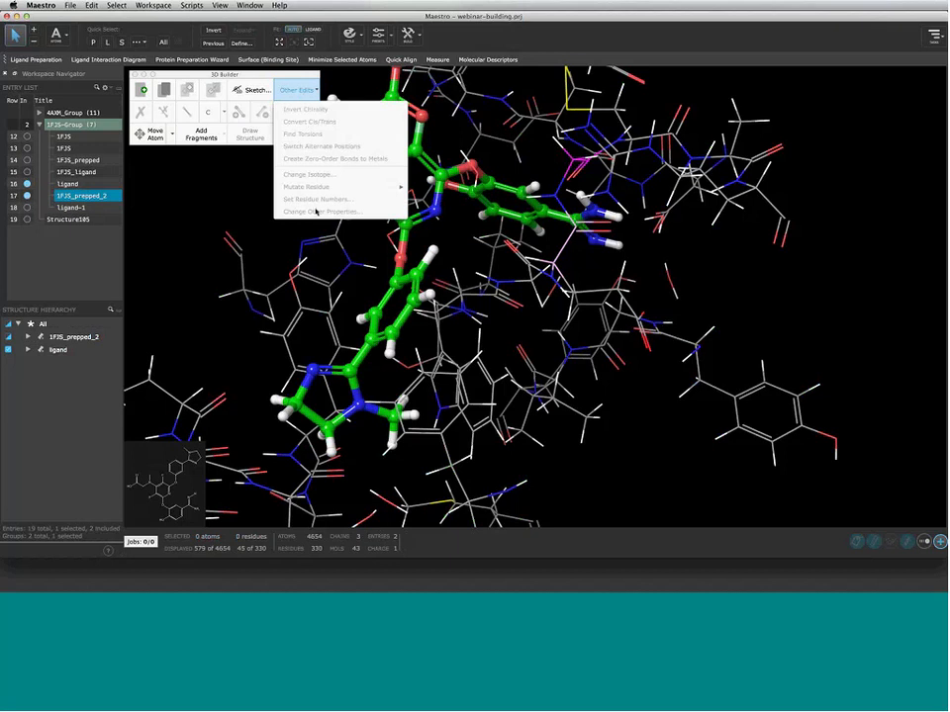
left_click(569, 250)
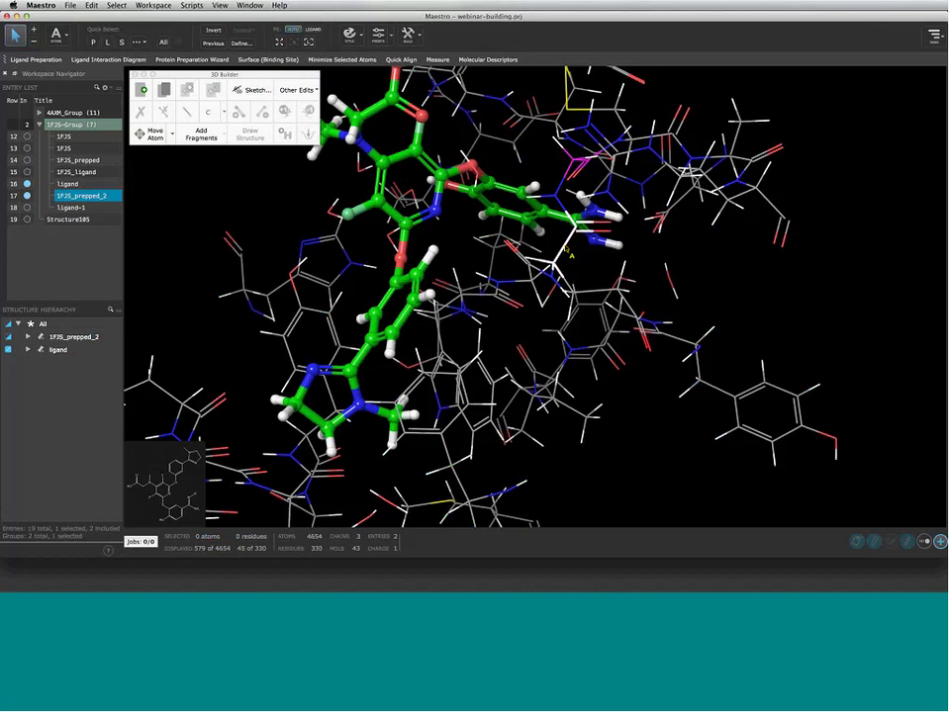
left_click(568, 250)
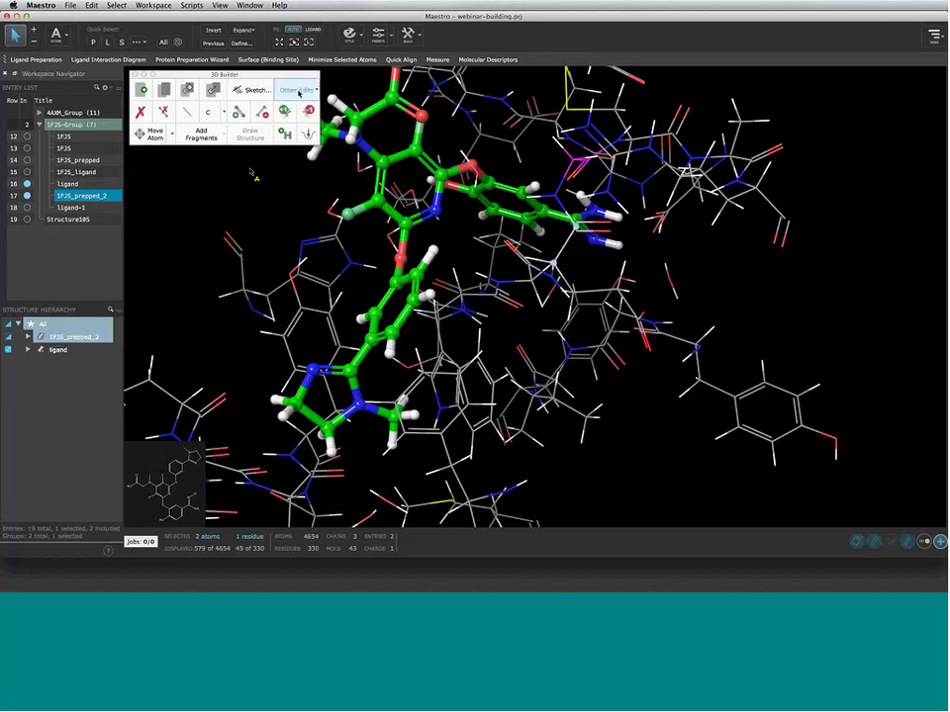
left_click(299, 92)
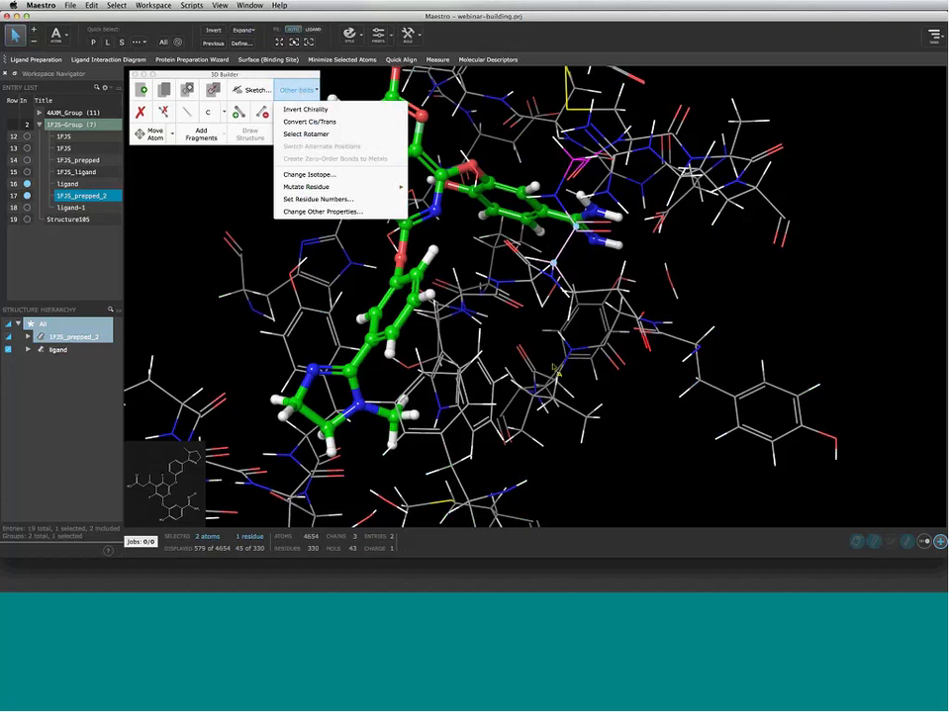
left_click(554, 366)
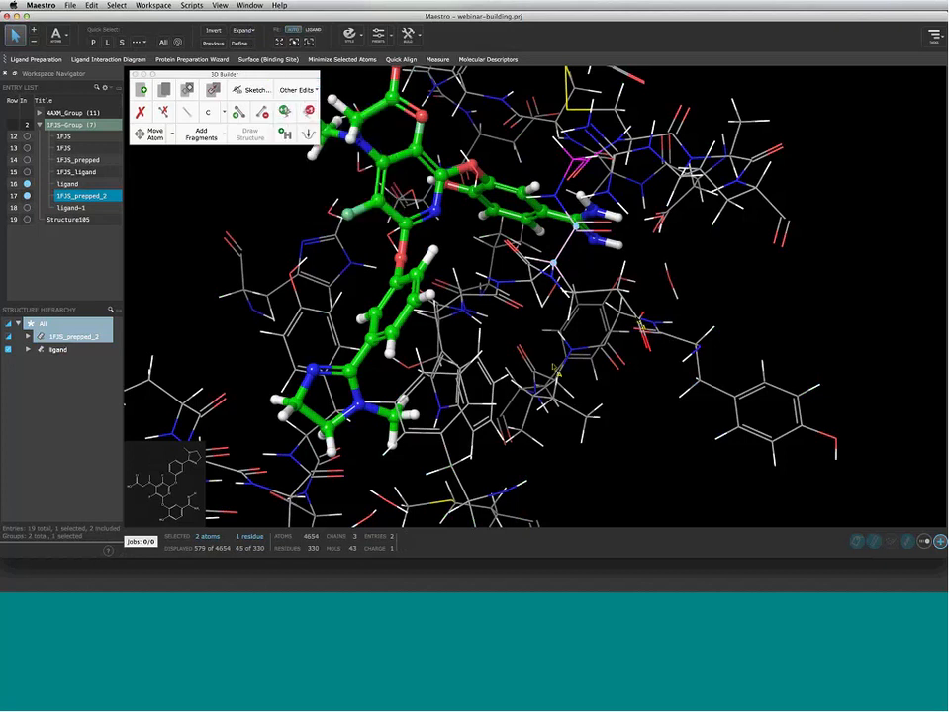
scroll(554, 368, "up", 3)
scroll(535, 358, "up", 4)
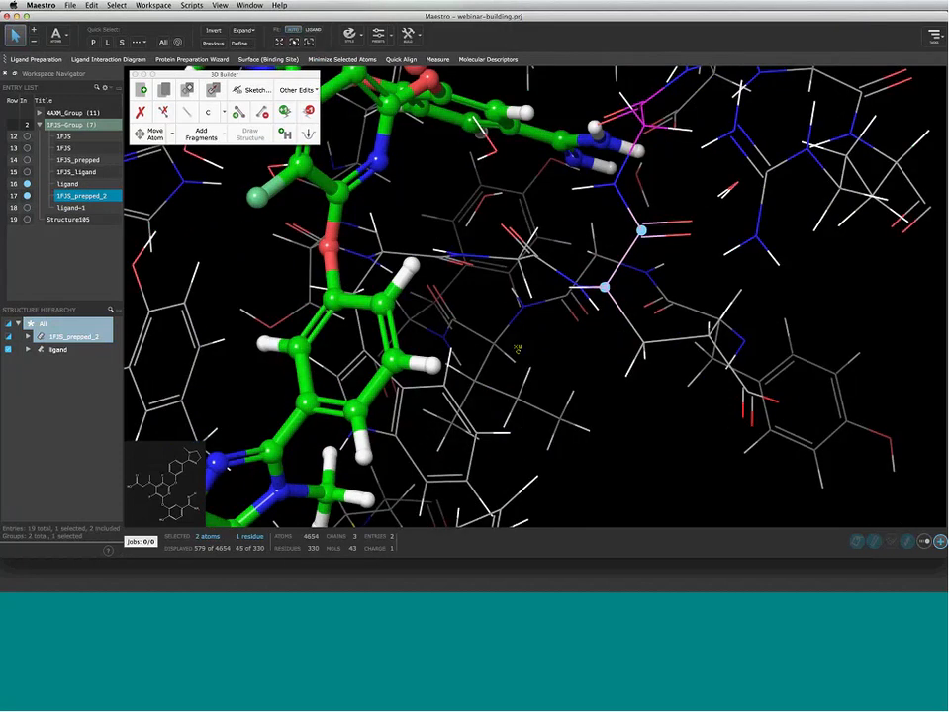
middle_click_drag(517, 348, 501, 365)
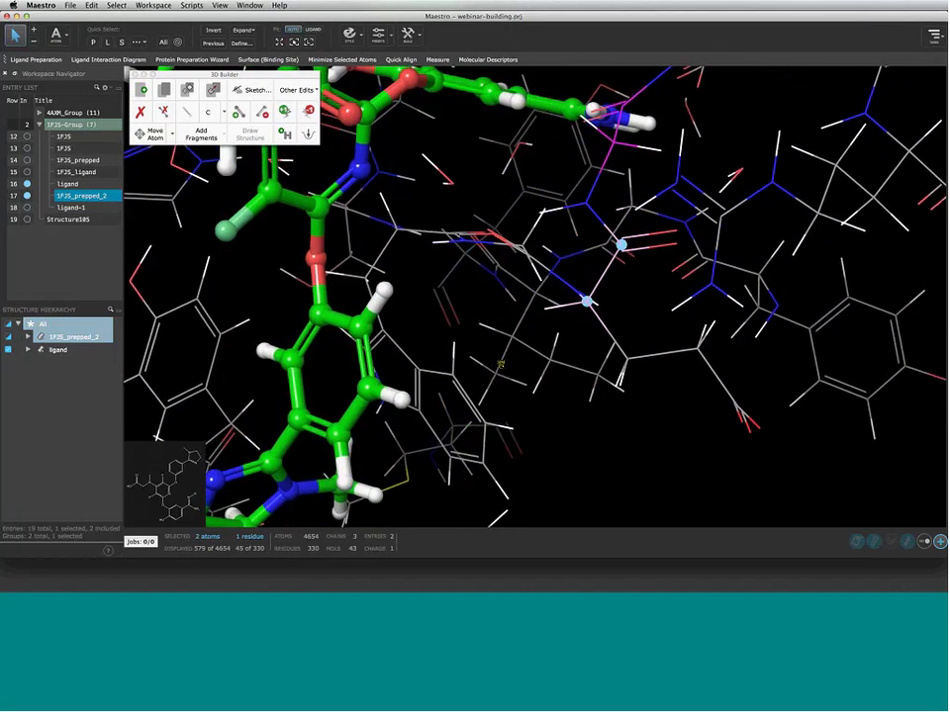
Invert the residue's chirality, toggle Convert Cis/Trans several times, and start Select Rotamer
left_click(295, 90)
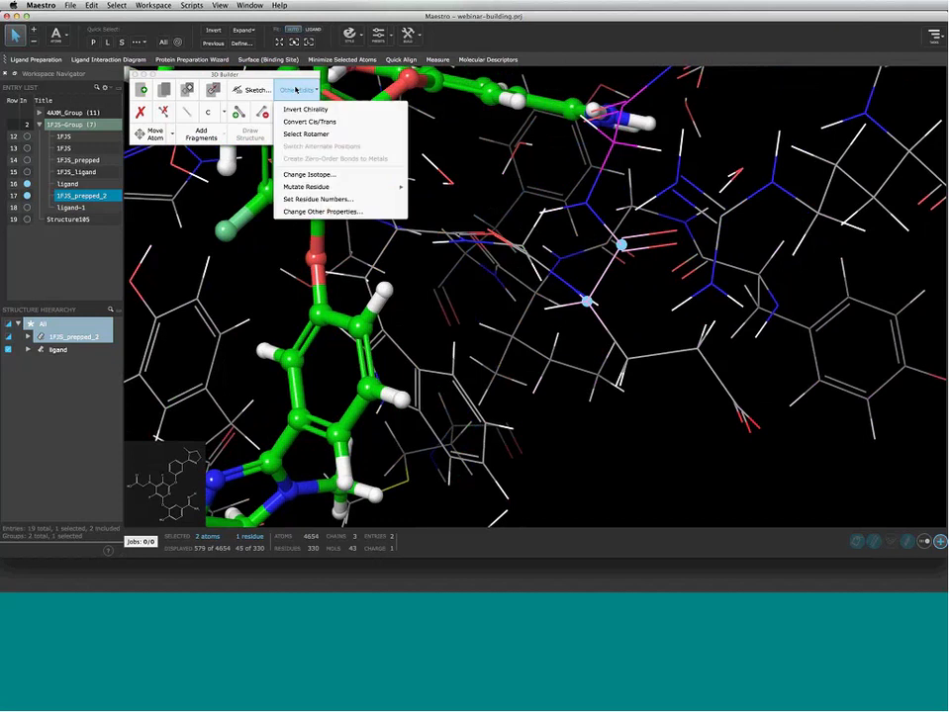
left_click(304, 109)
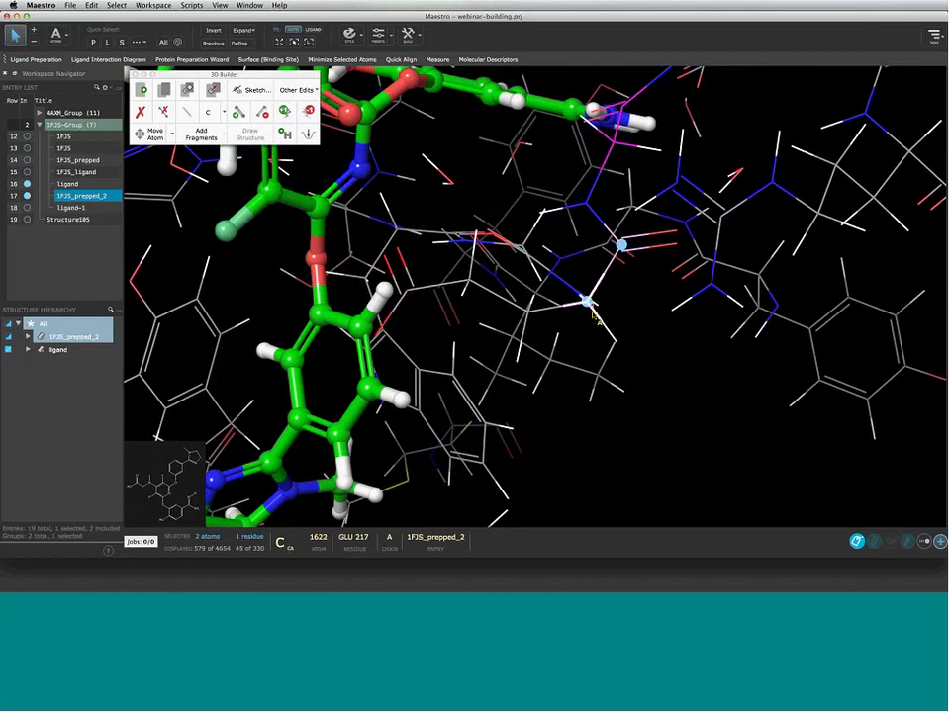
left_click(297, 90)
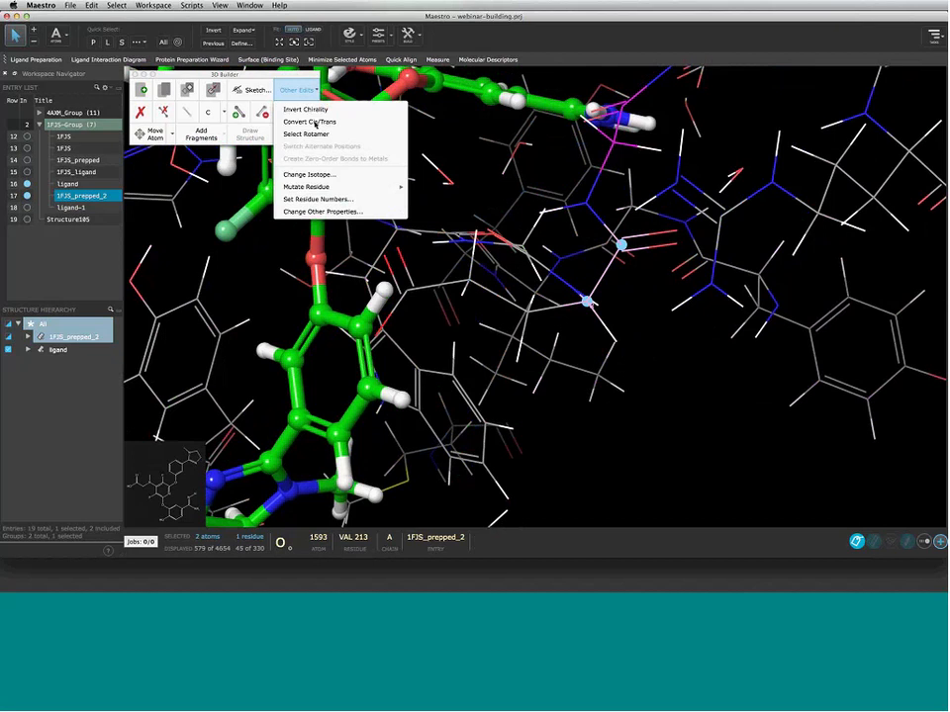
left_click(312, 122)
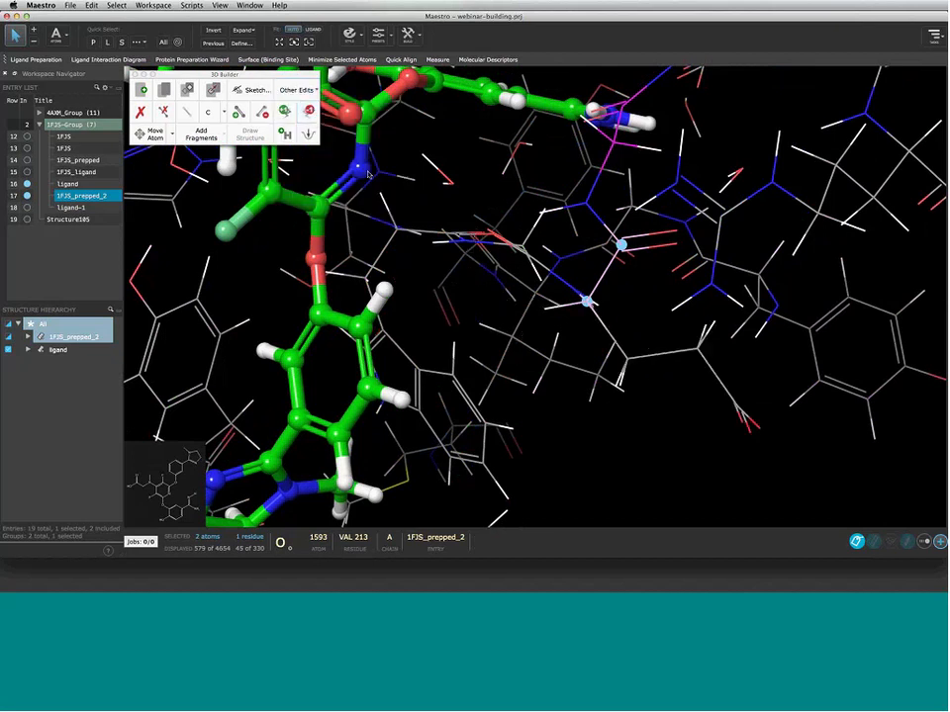
left_click(296, 90)
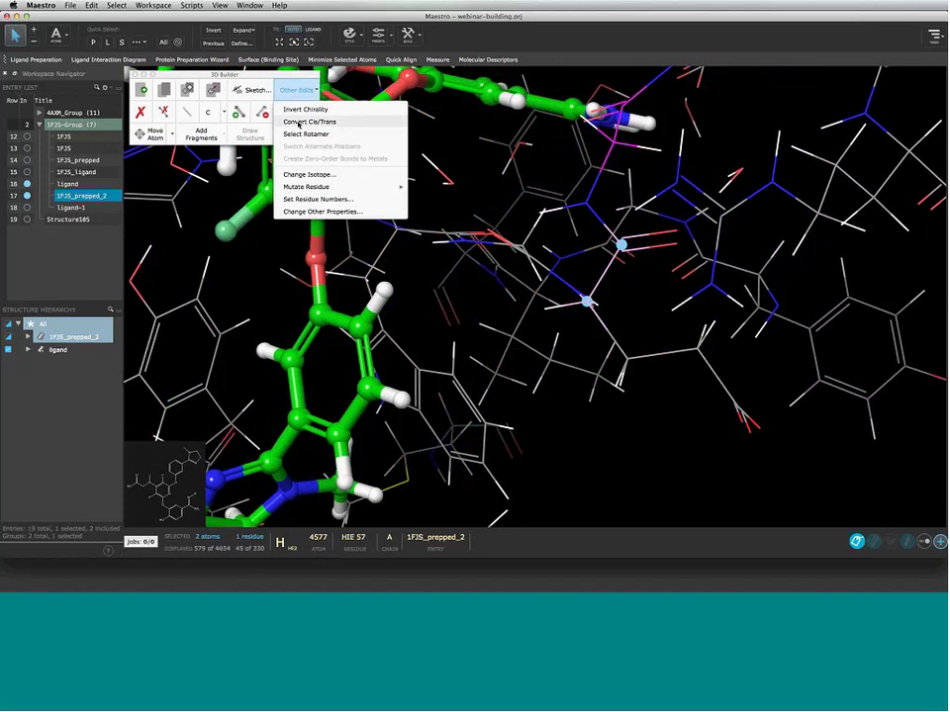
left_click(299, 121)
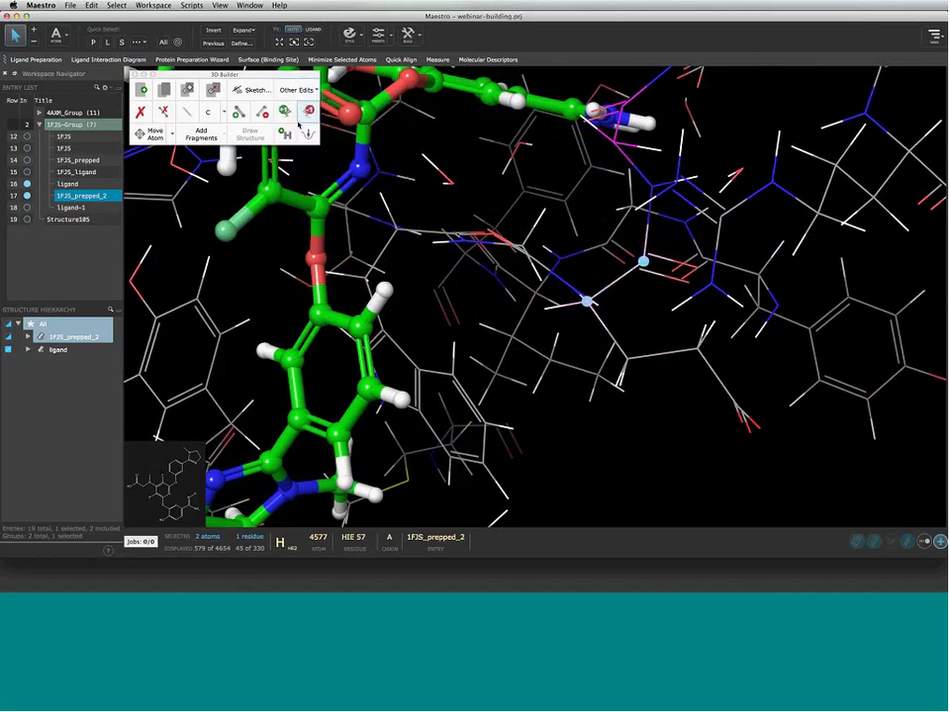
left_click(296, 90)
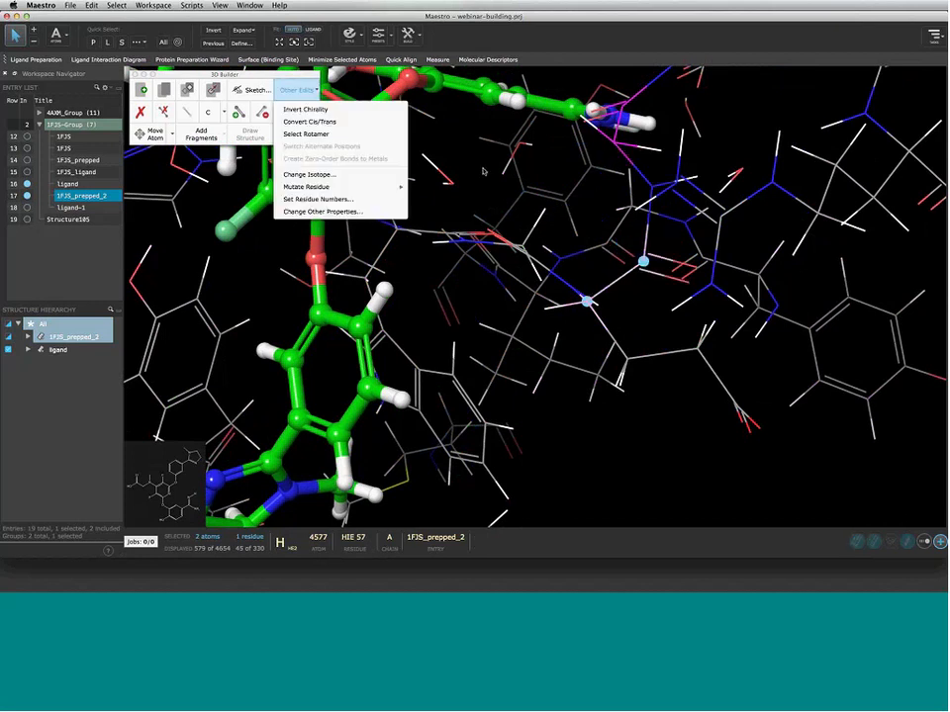
left_click(309, 122)
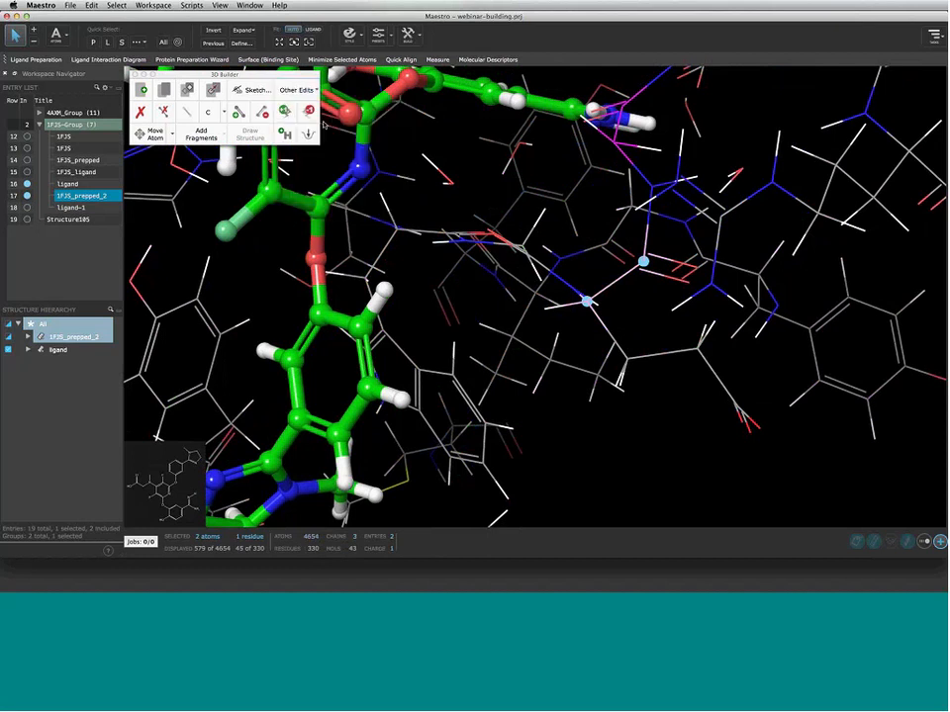
left_click(294, 90)
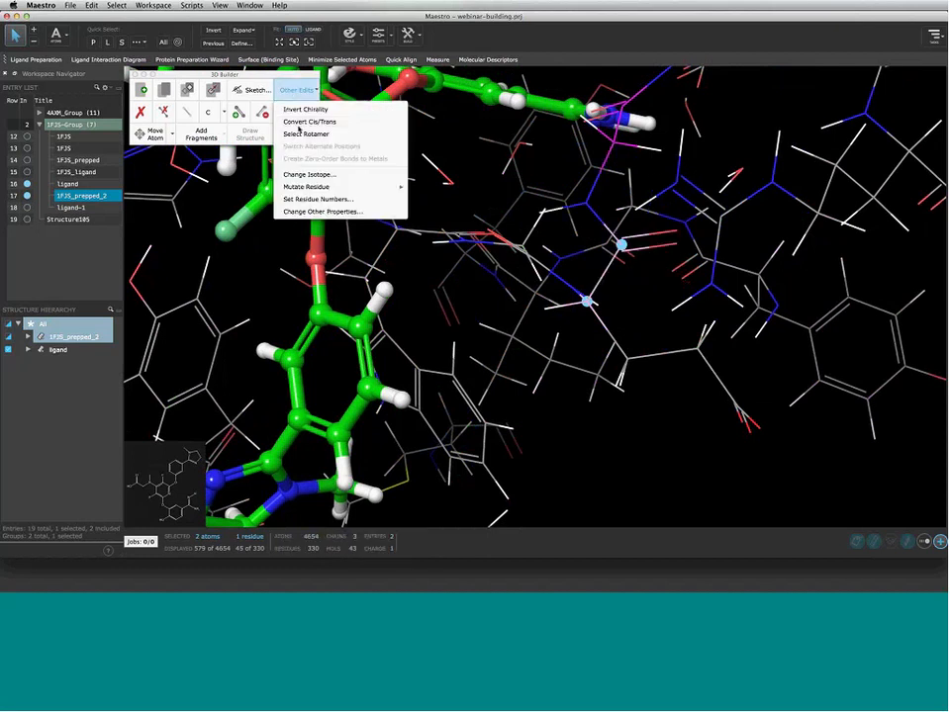
left_click(300, 123)
left_click(306, 134)
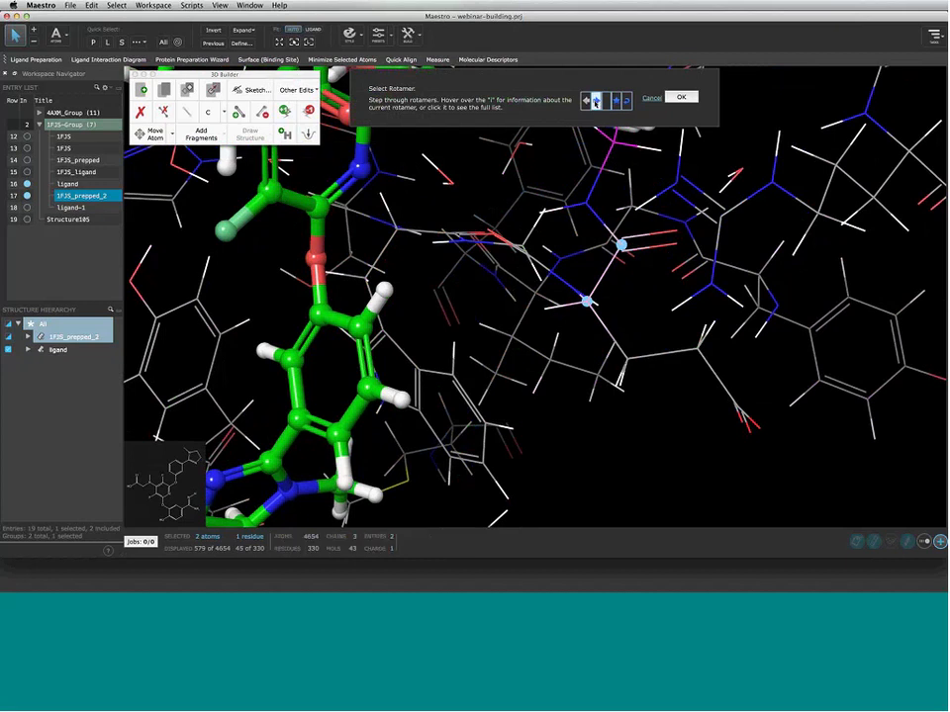
Step through six alternative side-chain rotamers, then cancel to keep the original conformation
left_click(594, 101)
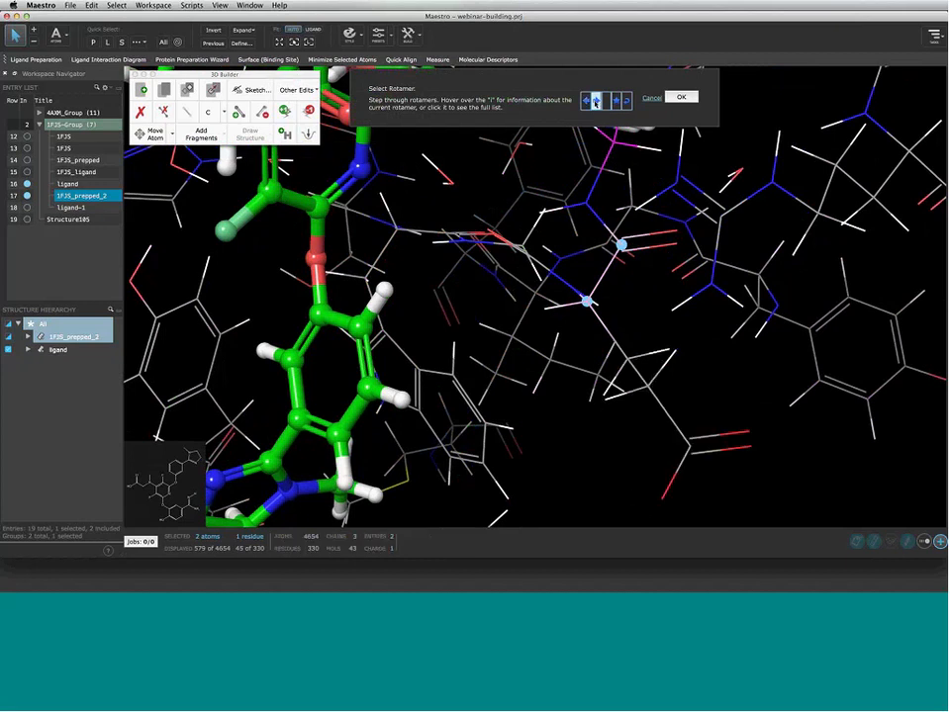
left_click(593, 101)
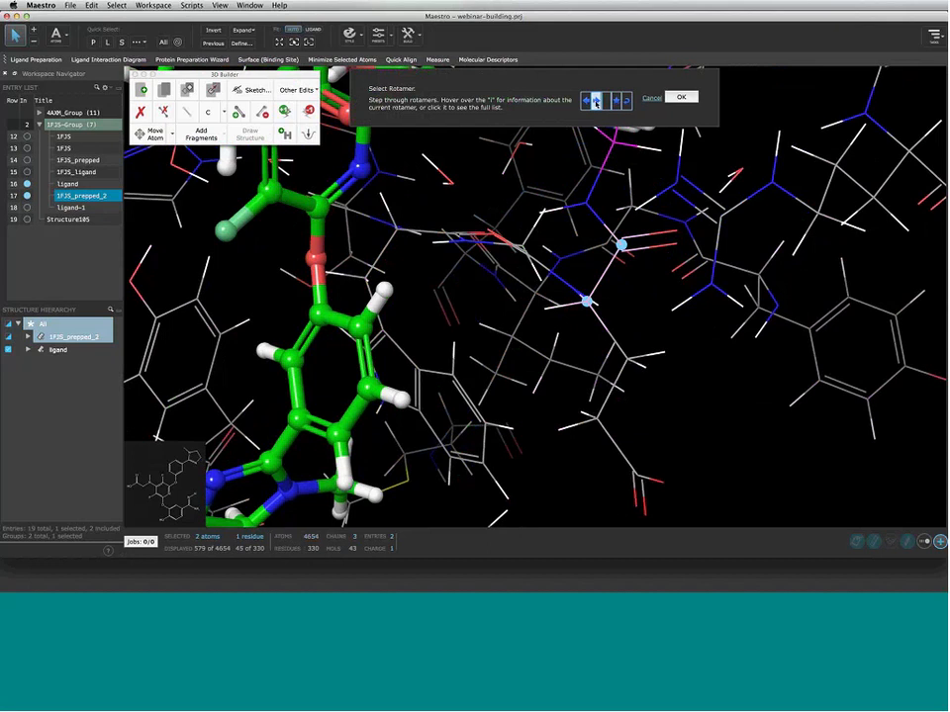
left_click(593, 101)
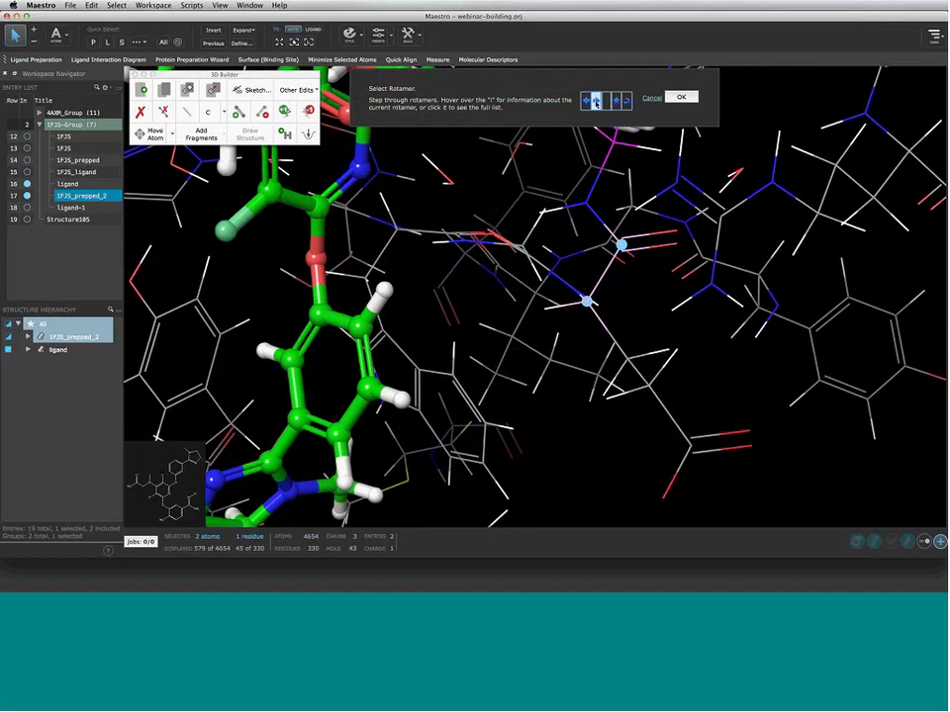
left_click(595, 101)
mouse_move(607, 102)
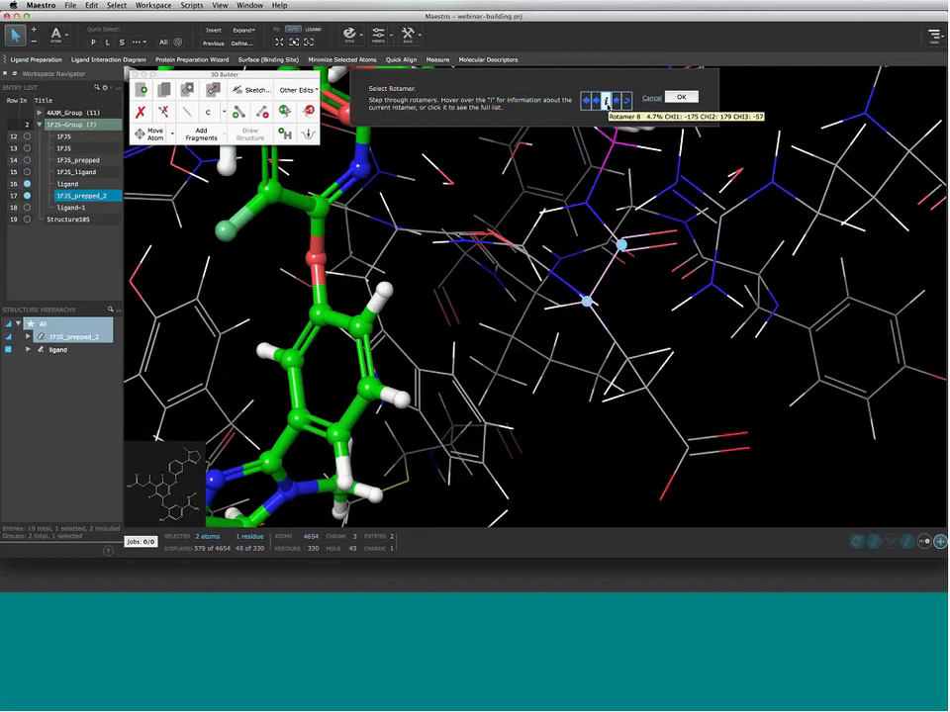
left_click(615, 102)
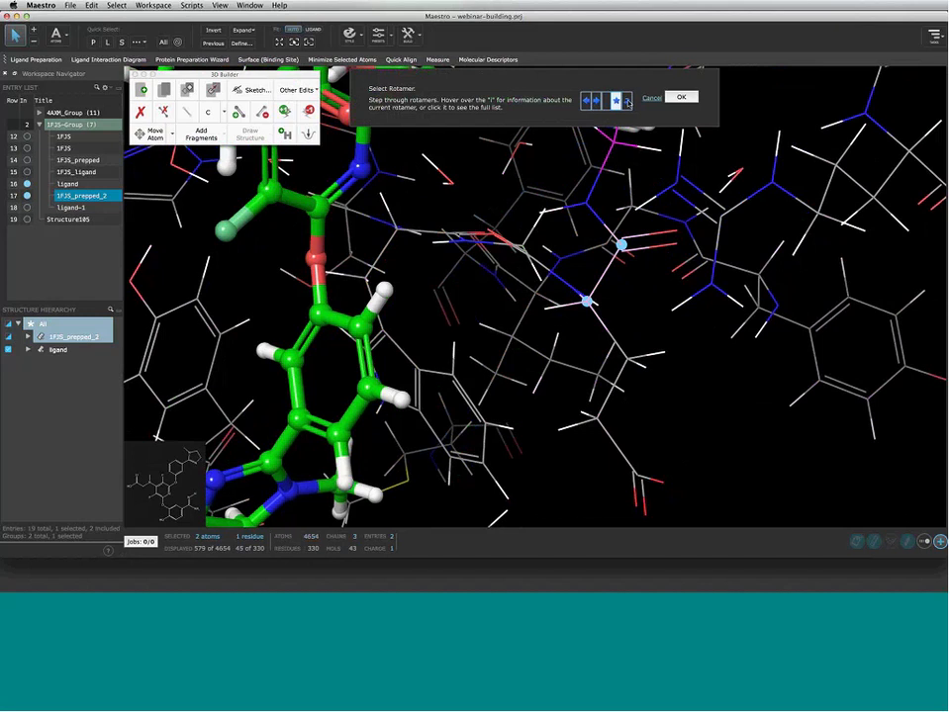
left_click(627, 102)
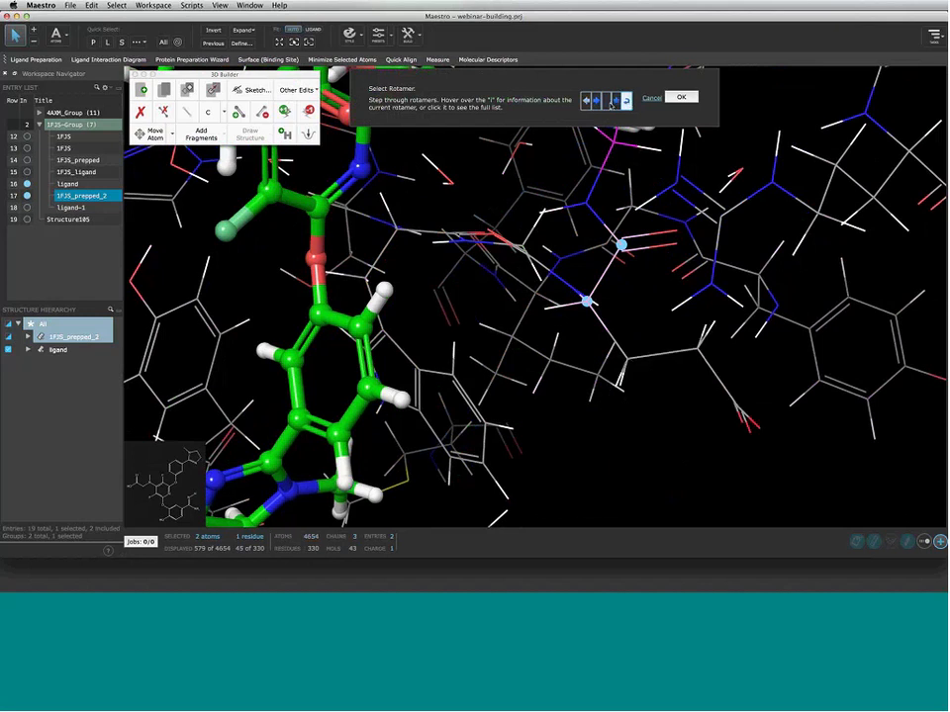
mouse_move(606, 101)
left_click(652, 99)
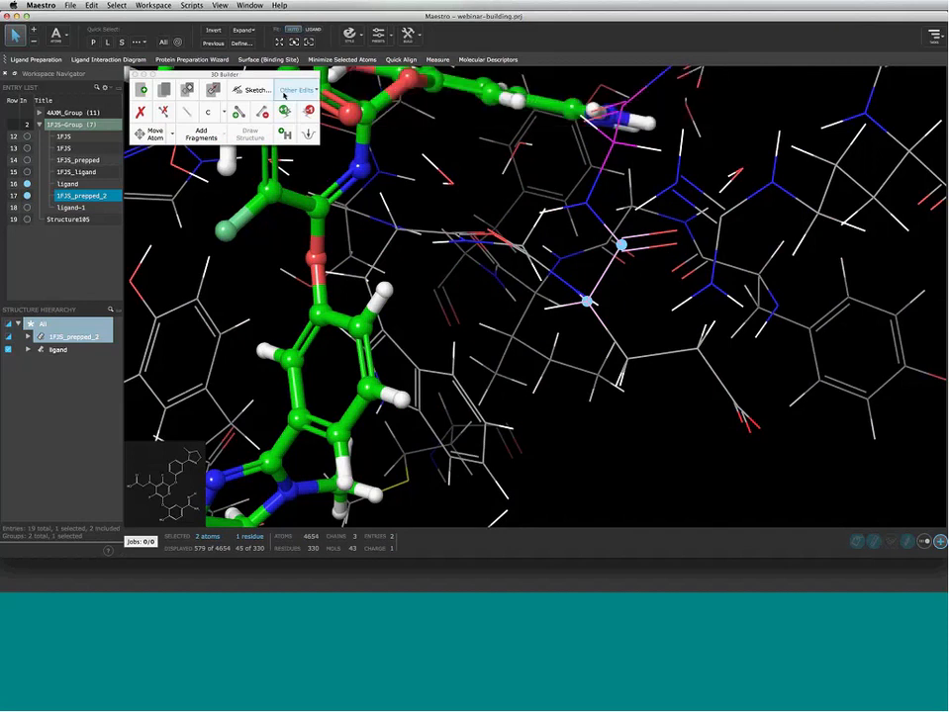
Browse the Other Edits list, then dismiss it without choosing an operation
left_click(296, 90)
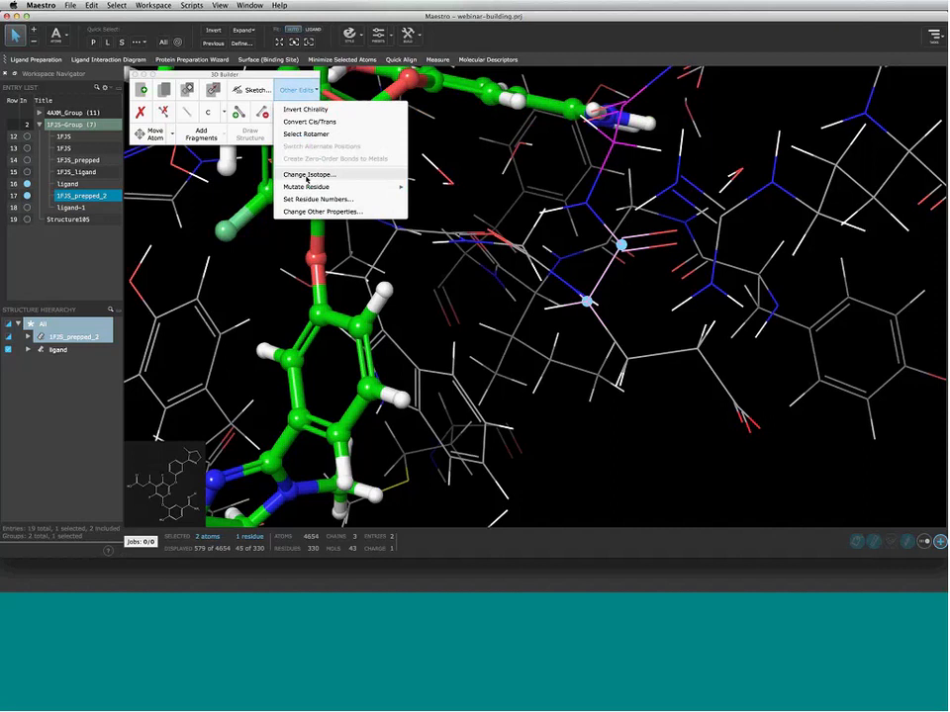
mouse_move(307, 191)
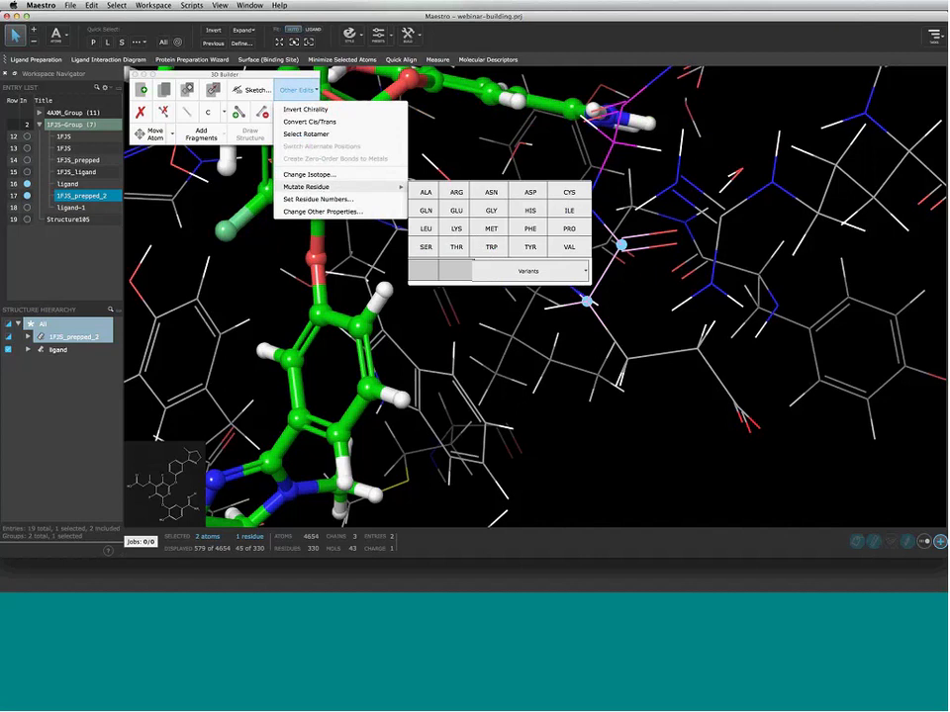
left_click(617, 320)
left_click(588, 304)
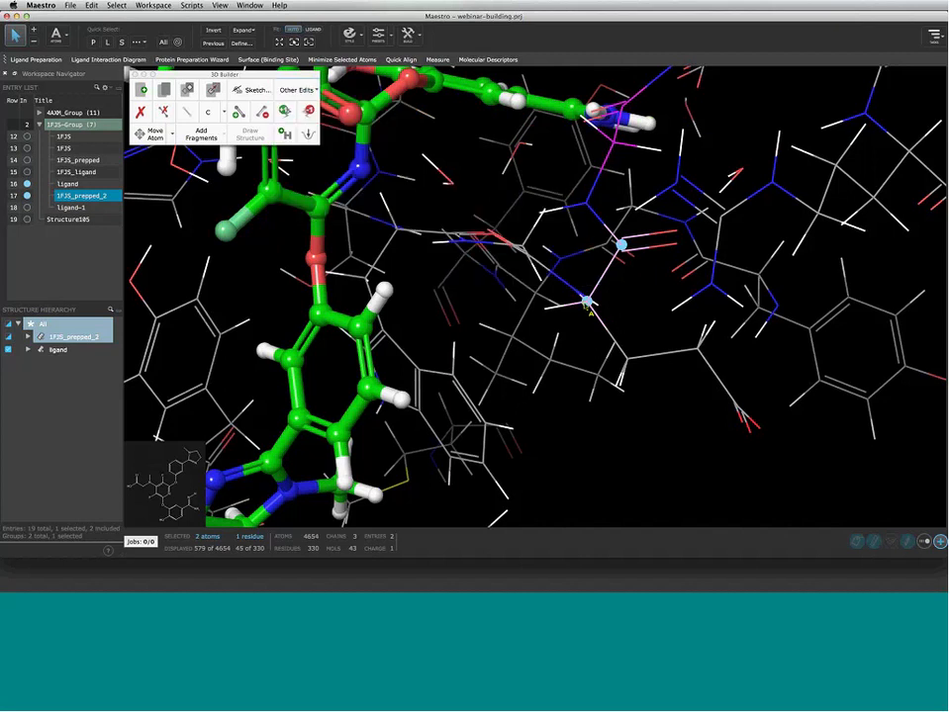
Use Mutate Residue to change the binding-site residue to GLY, then to GLU
left_click(297, 90)
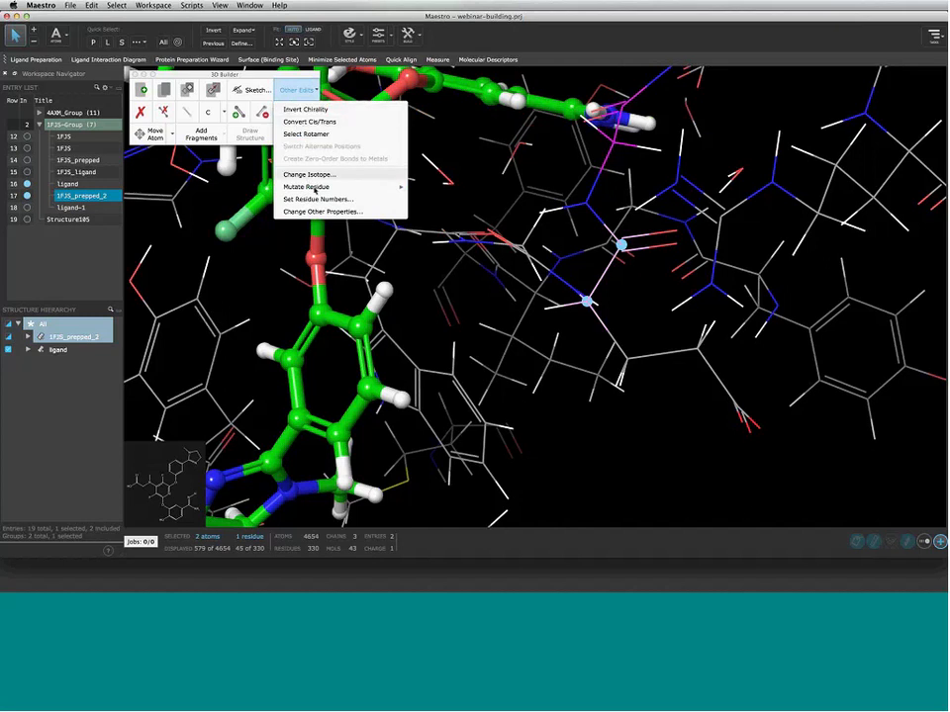
mouse_move(315, 188)
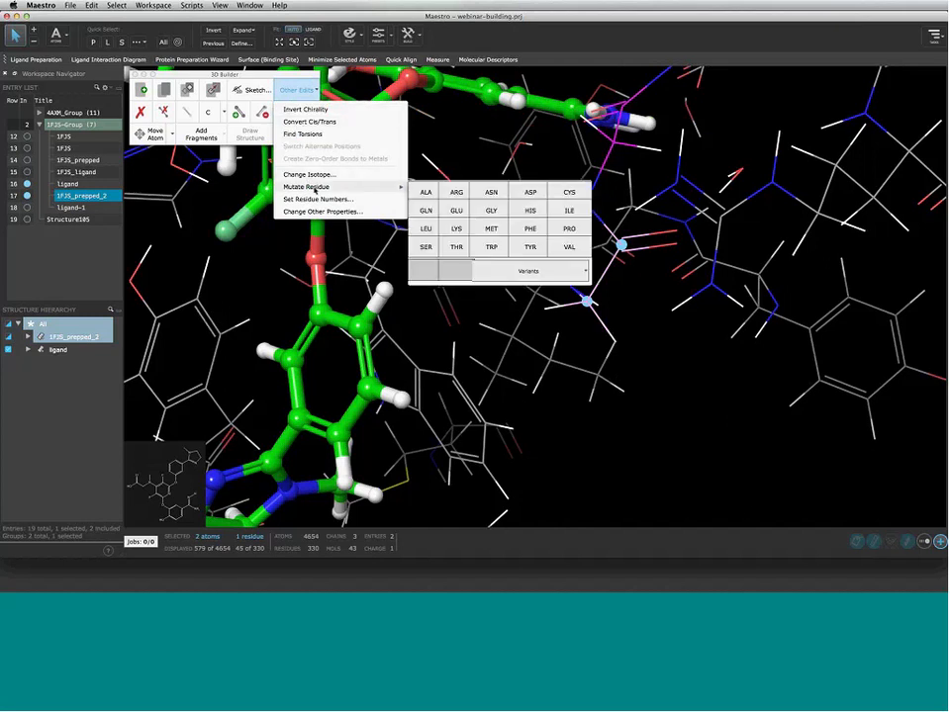
left_click(489, 211)
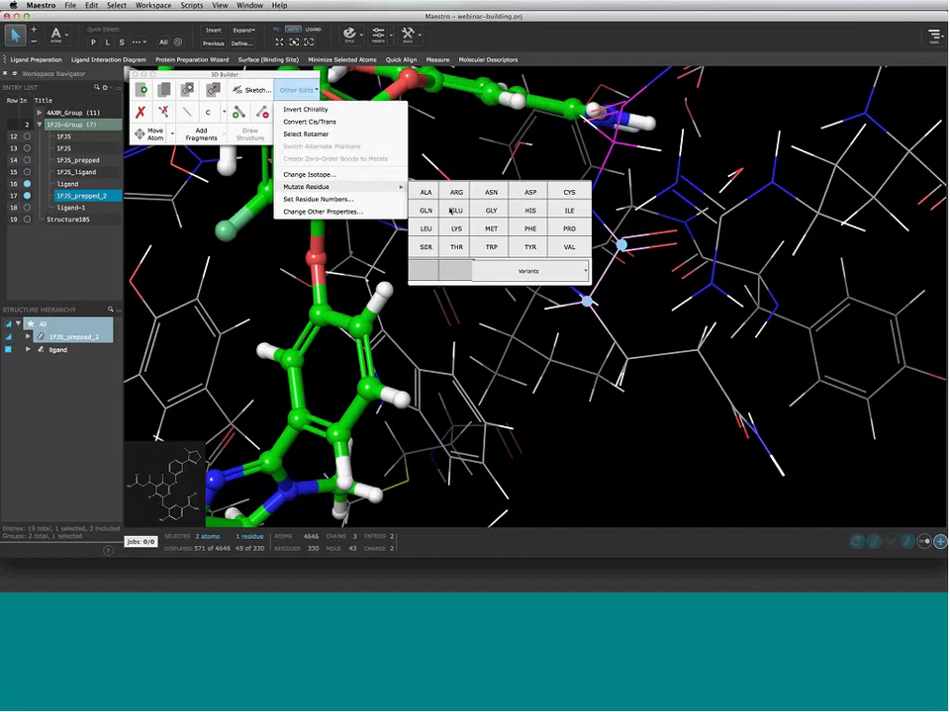
left_click(450, 209)
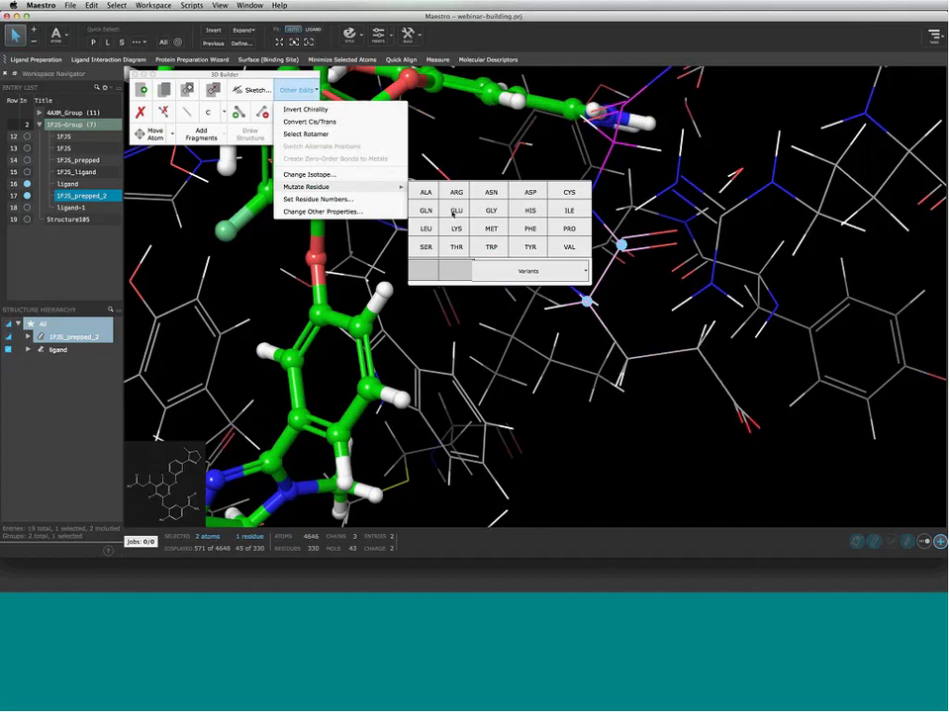
left_click(453, 210)
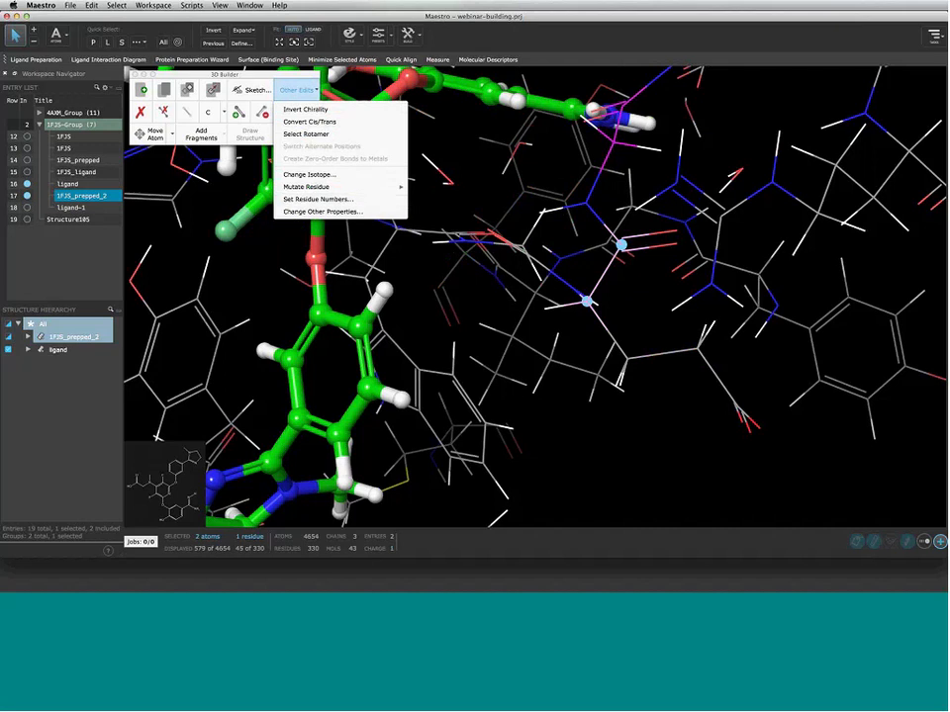
left_click(282, 87)
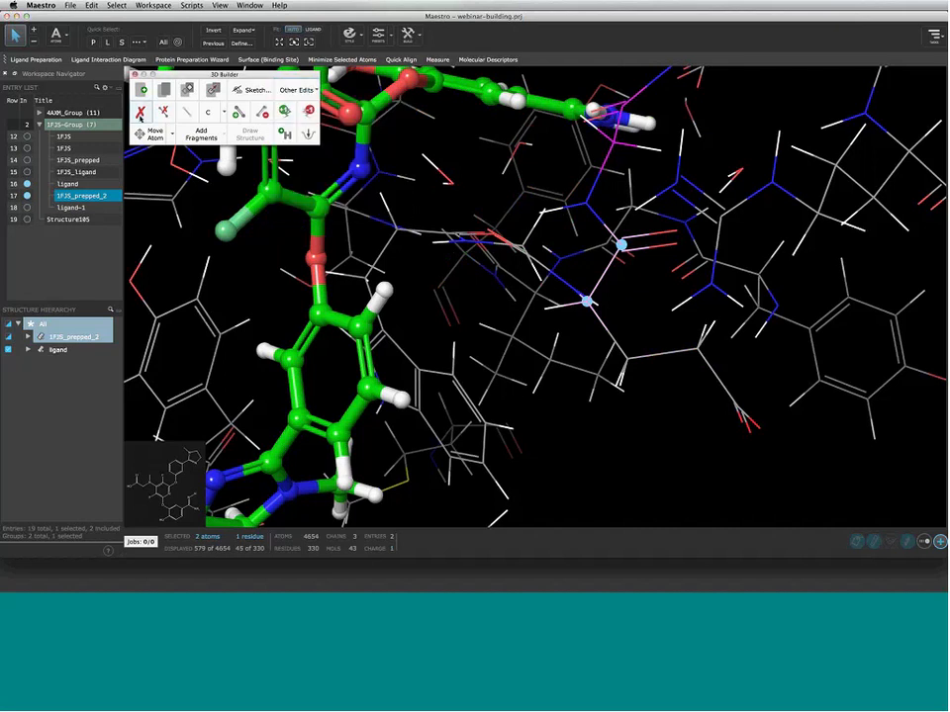
left_click(261, 112)
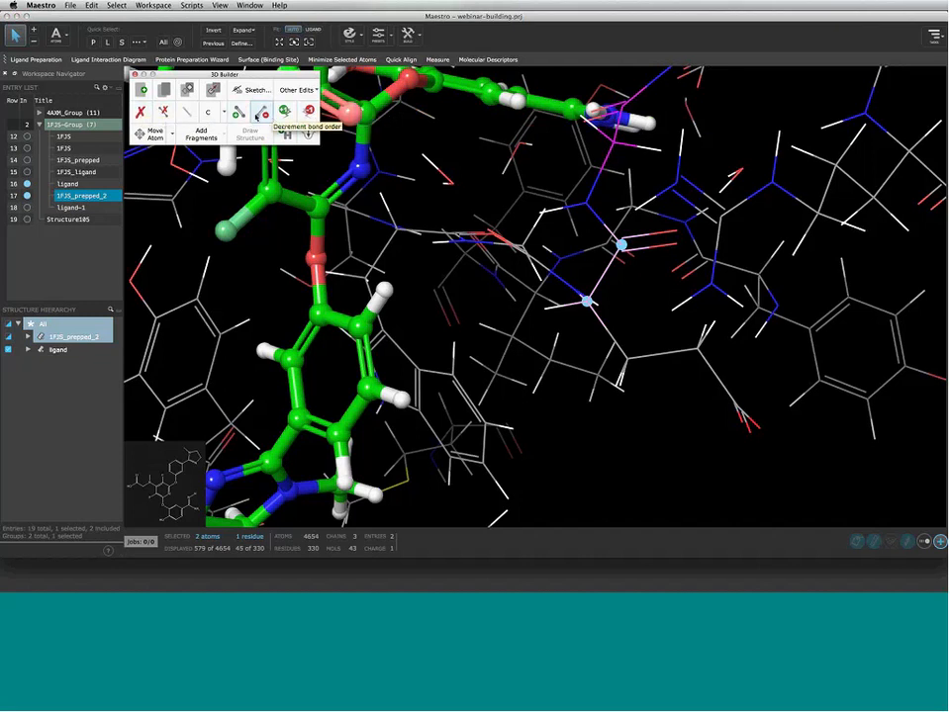
Display ligand-1 alone, turn it face-on, and select its five-membered ring with the methyl
left_click(27, 208)
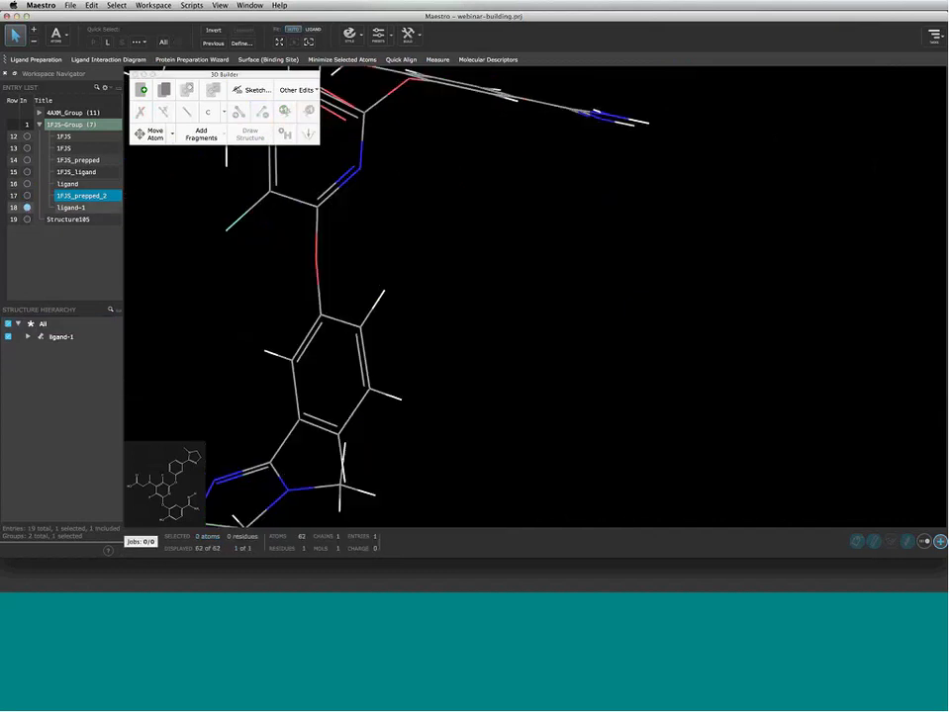
middle_click_drag(318, 282, 531, 254)
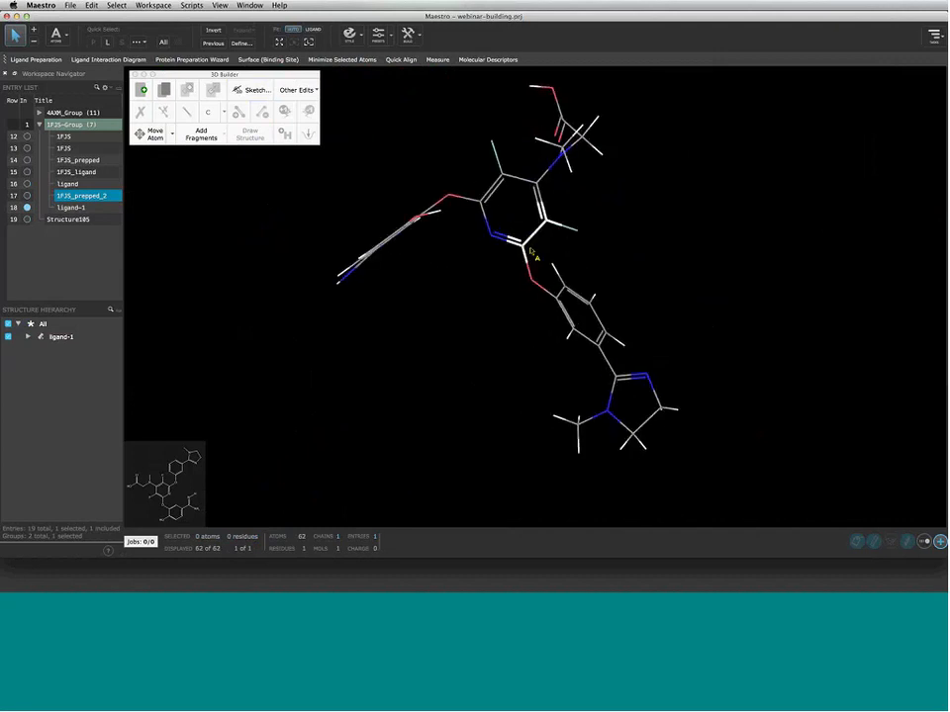
scroll(533, 256, "up", 2)
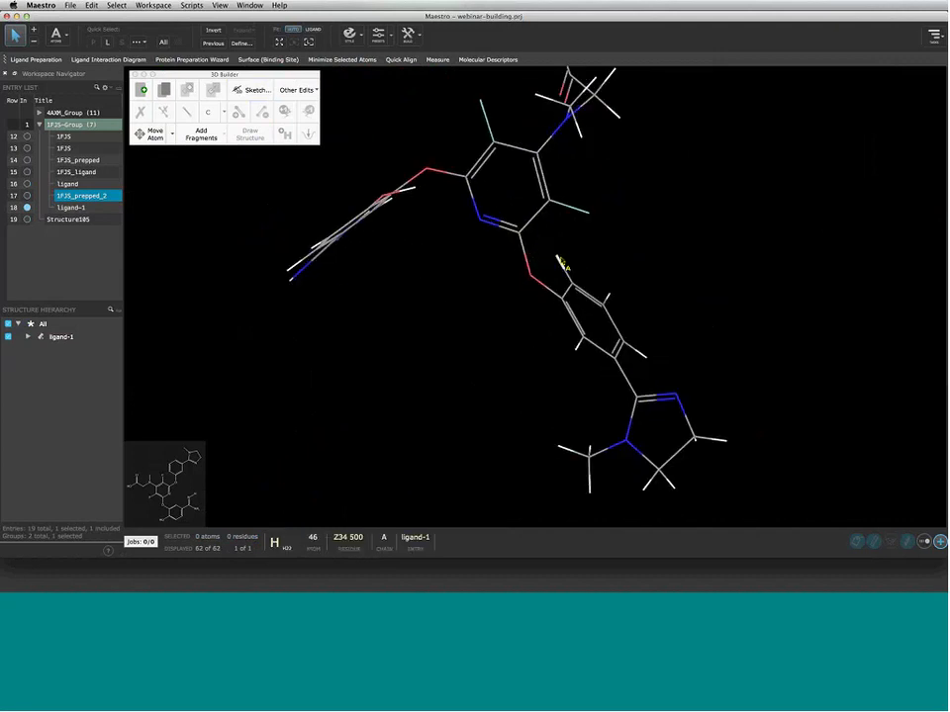
scroll(562, 264, "down", 2)
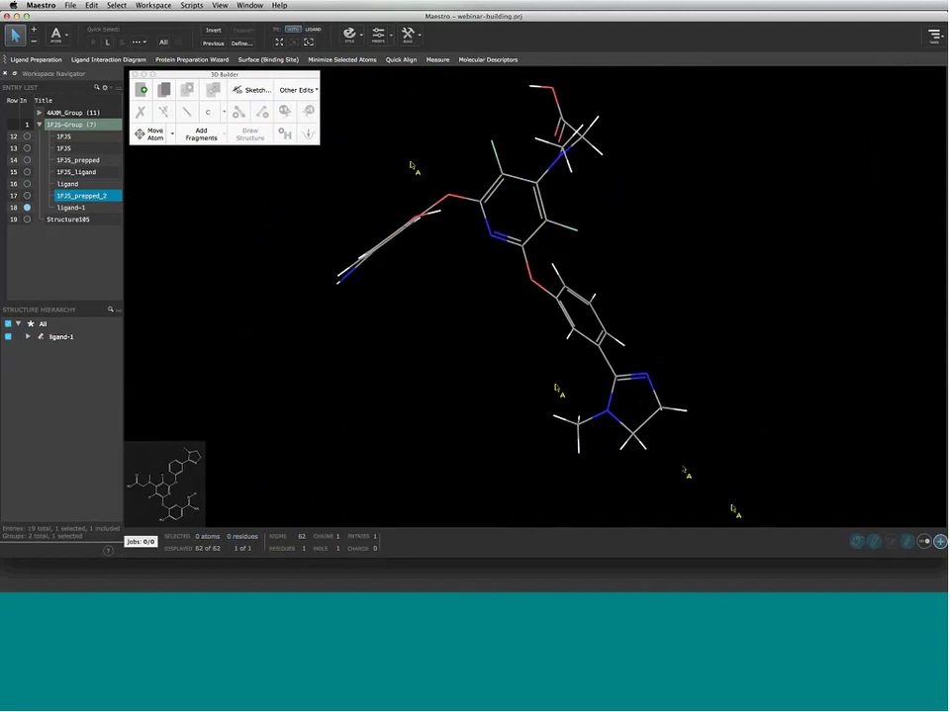
left_click_drag(555, 384, 536, 363)
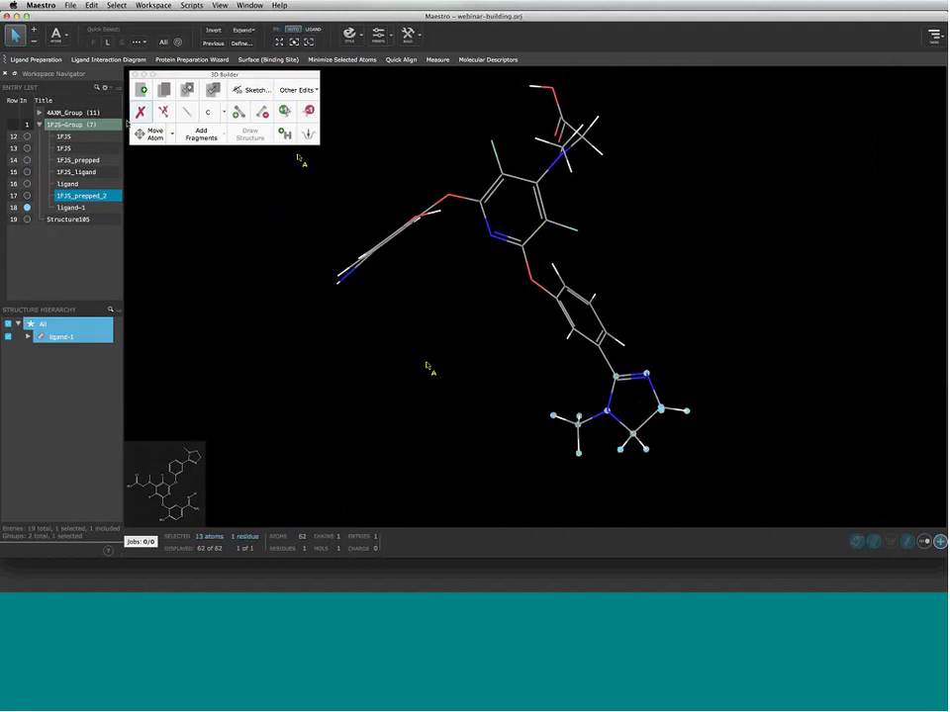
left_click(141, 114)
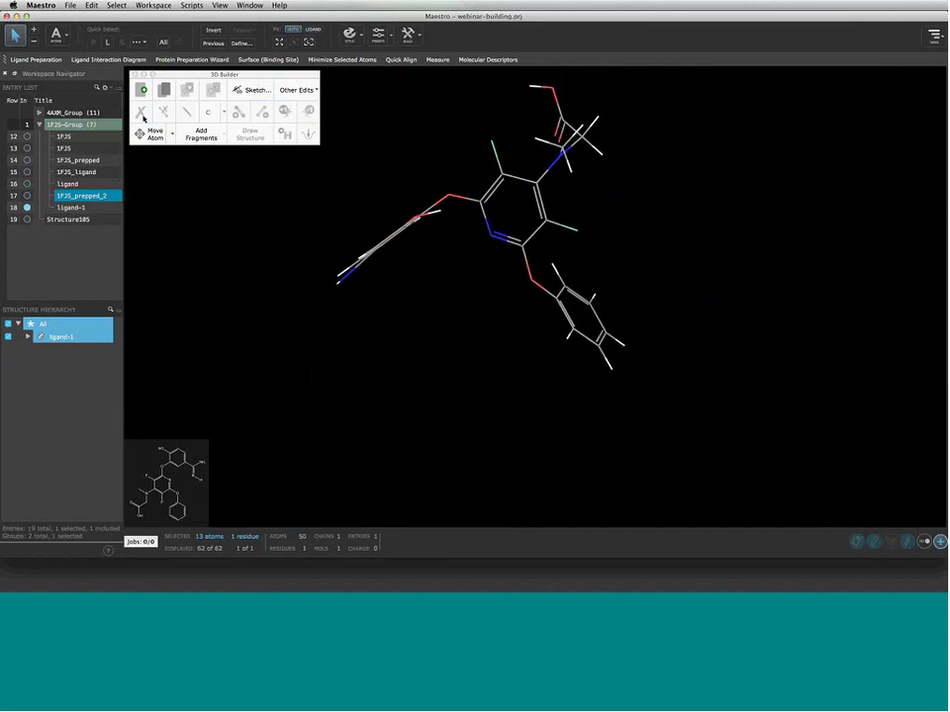
left_click(91, 6)
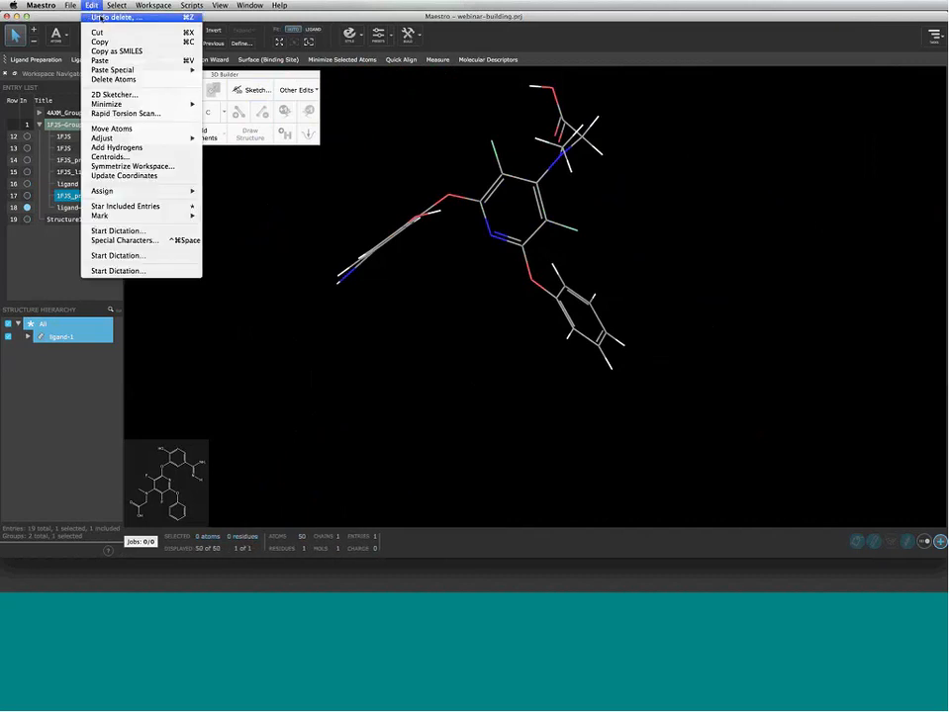
left_click(101, 17)
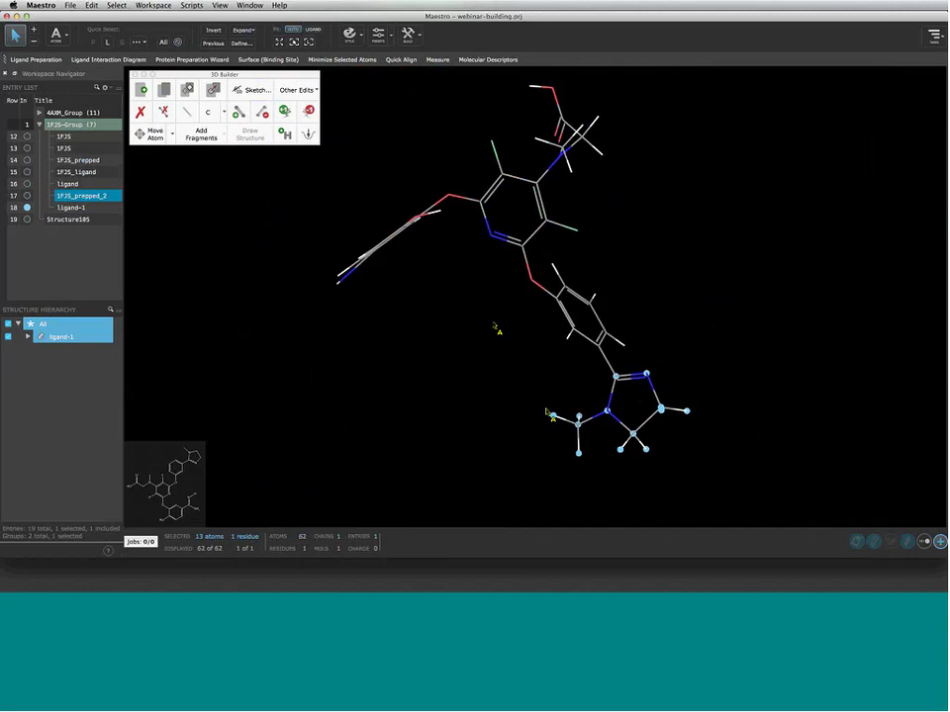
left_click(608, 368)
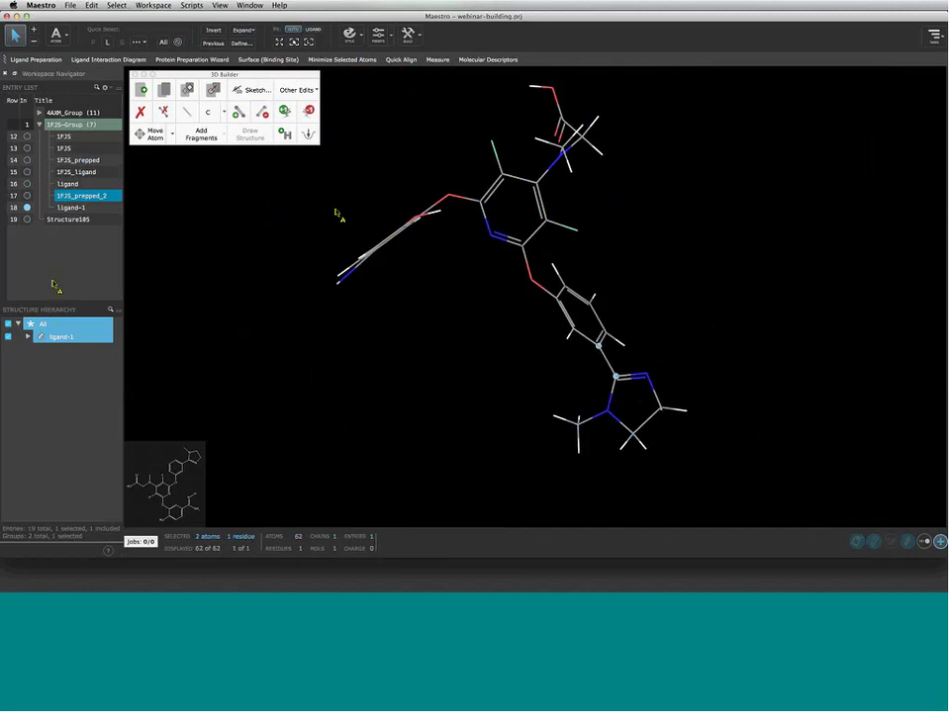
scroll(580, 284, "up", 3)
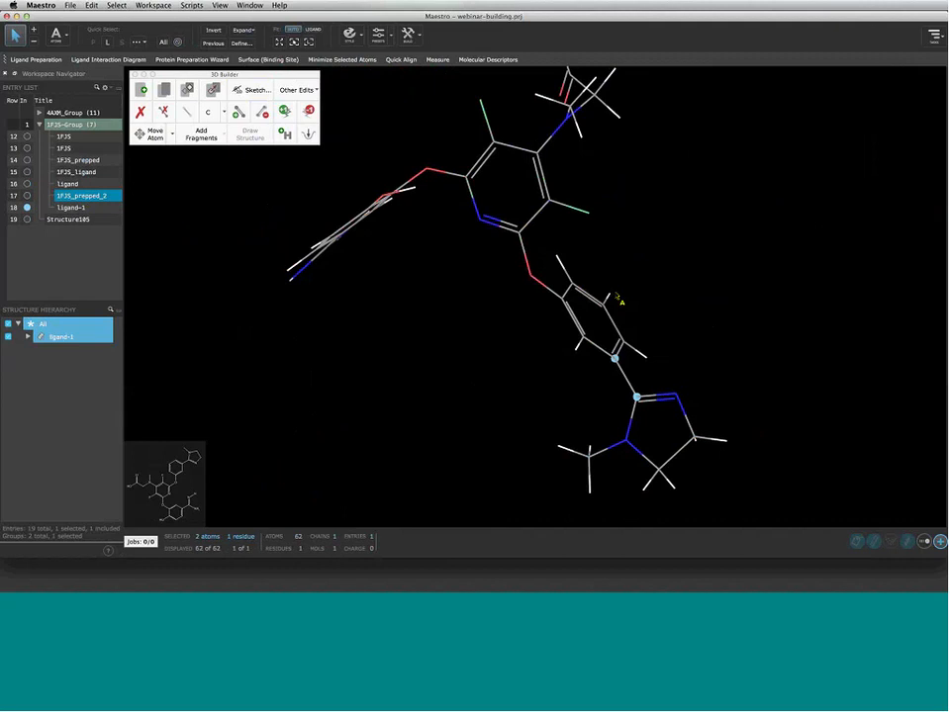
right_click_drag(655, 334, 603, 293)
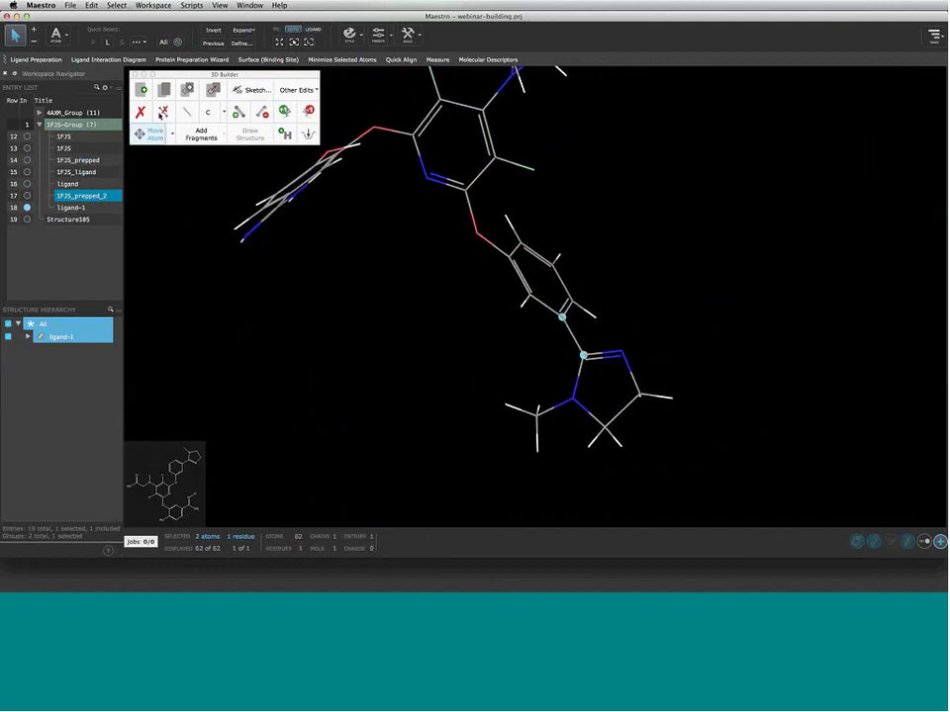
left_click(162, 113)
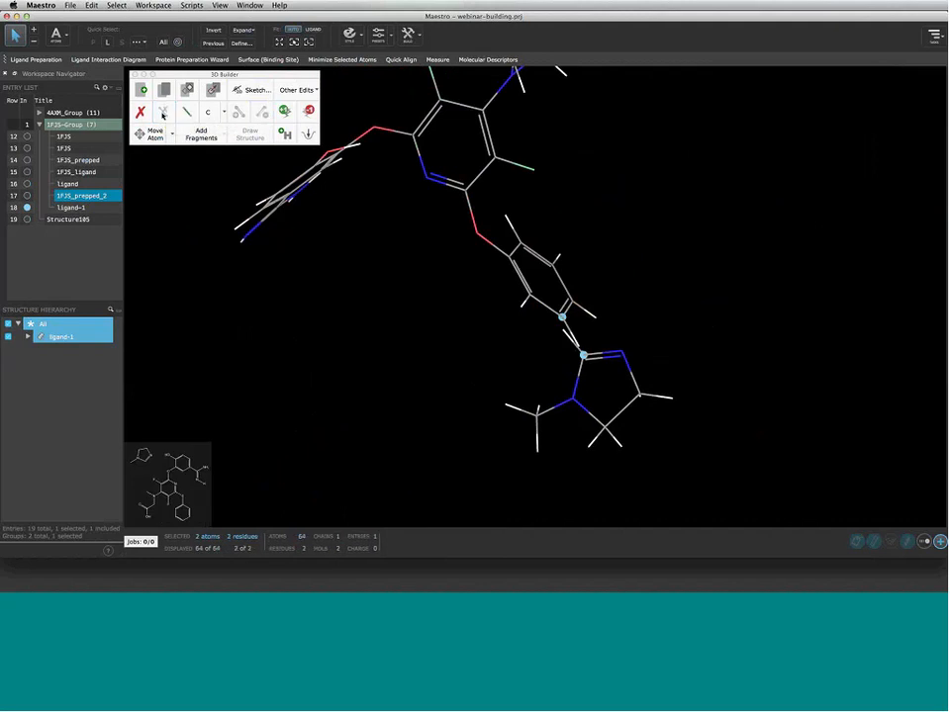
left_click(186, 113)
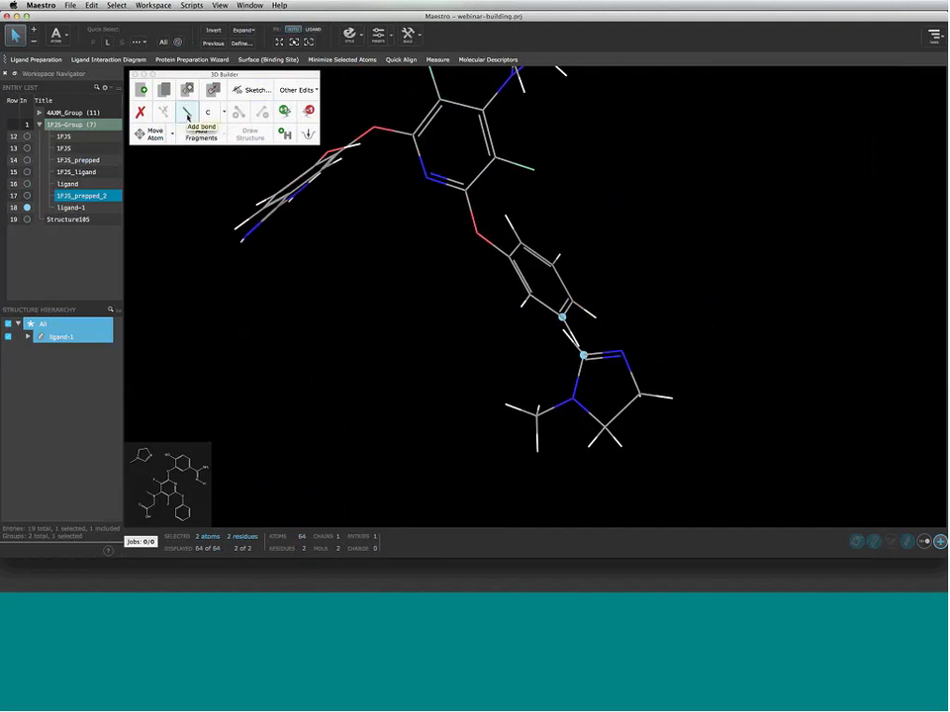
left_click(186, 117)
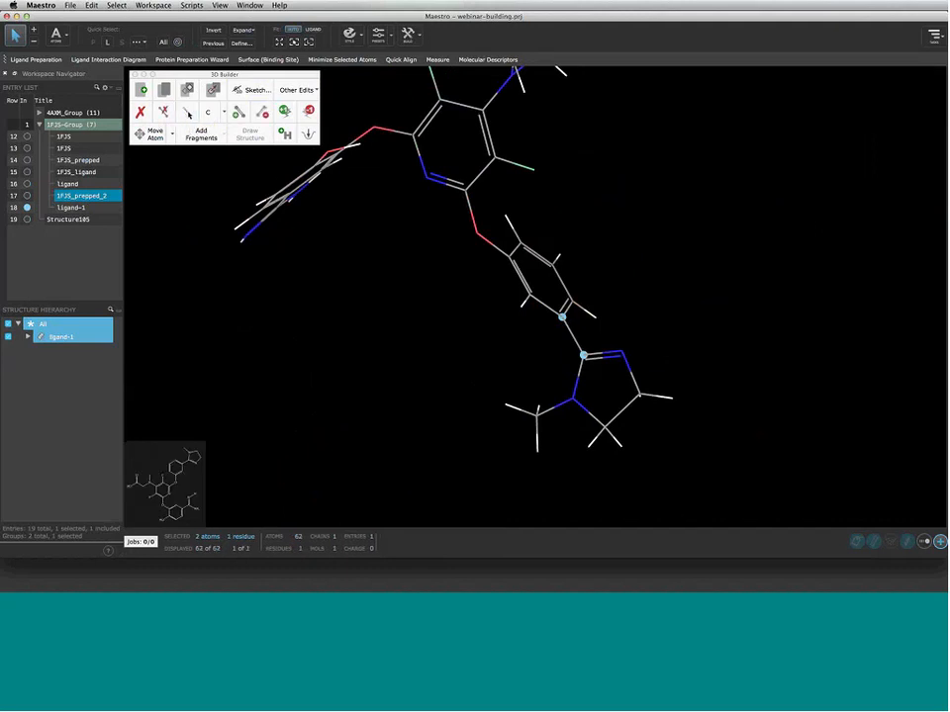
left_click(188, 113)
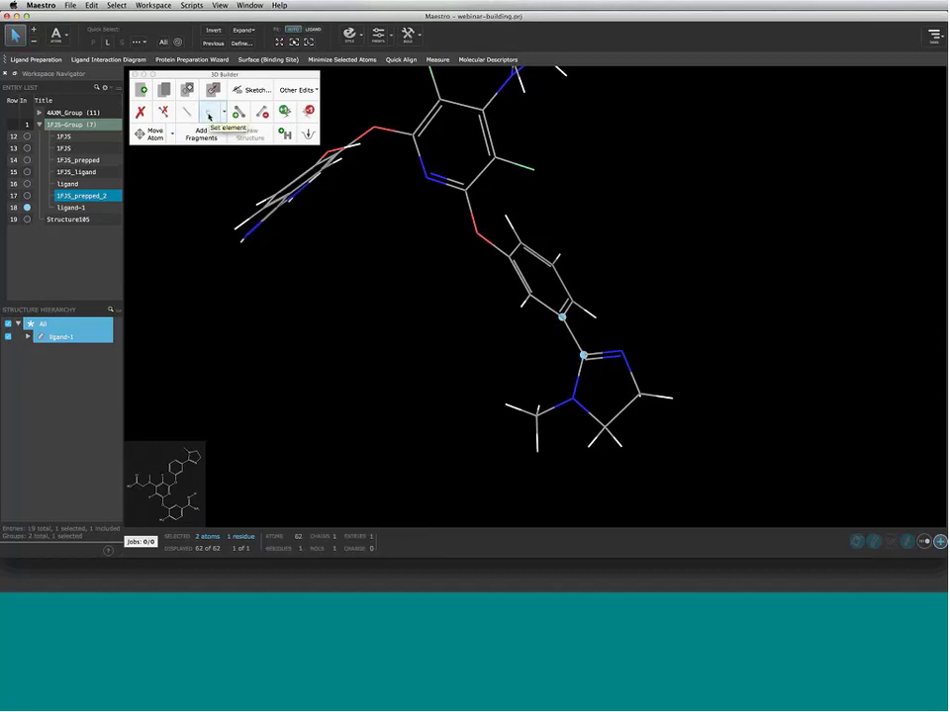
Select both ether linker oxygens and convert them to carbon, then to nitrogen
left_click(209, 116)
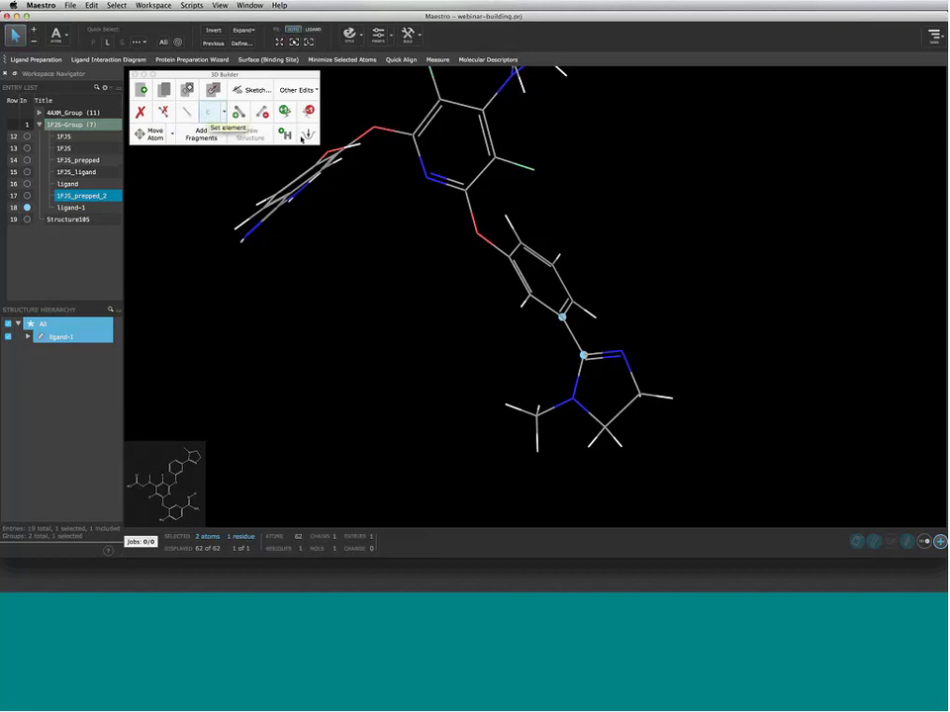
left_click(375, 132)
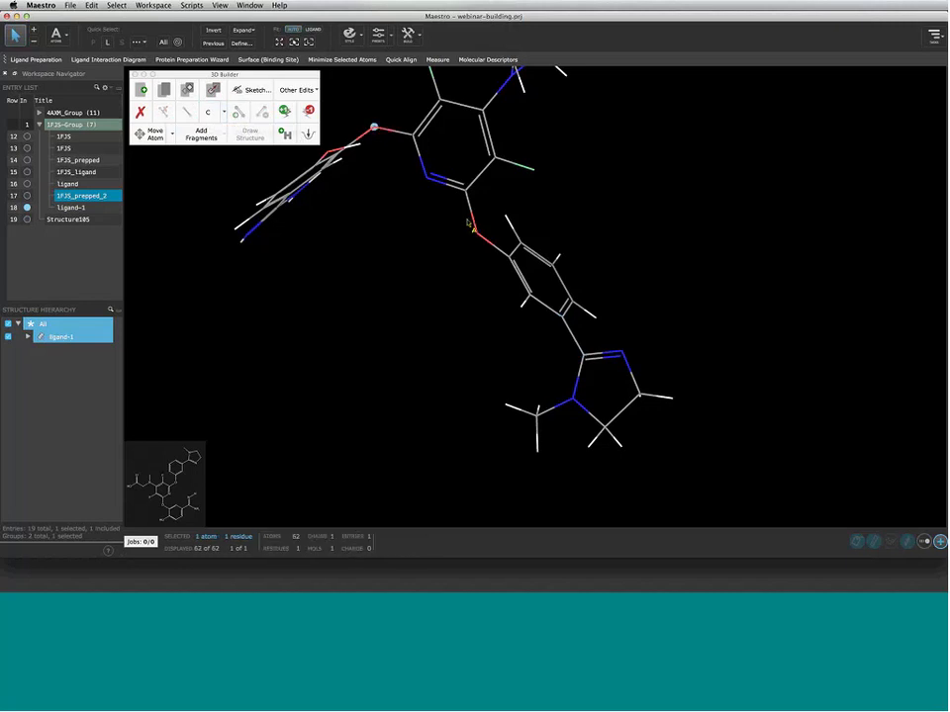
left_click(482, 238, "shift")
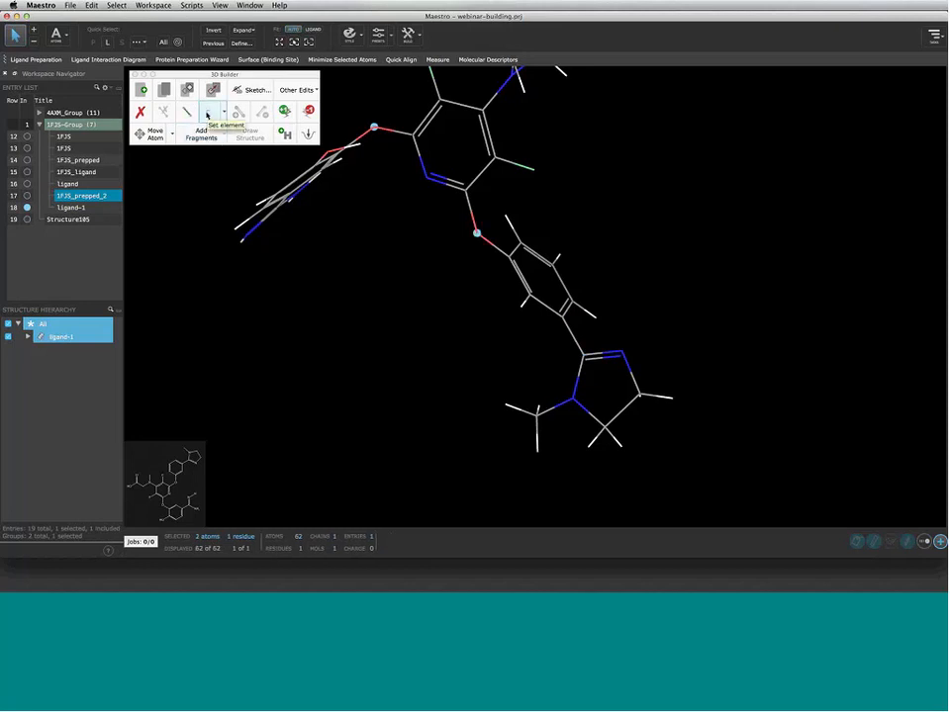
left_click(207, 115)
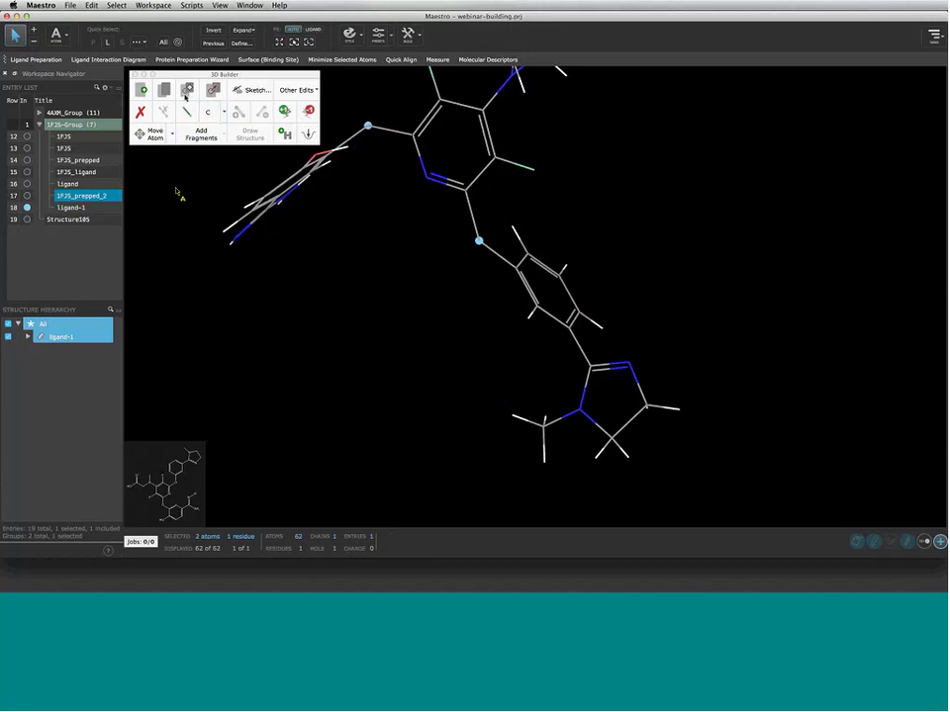
left_click(225, 112)
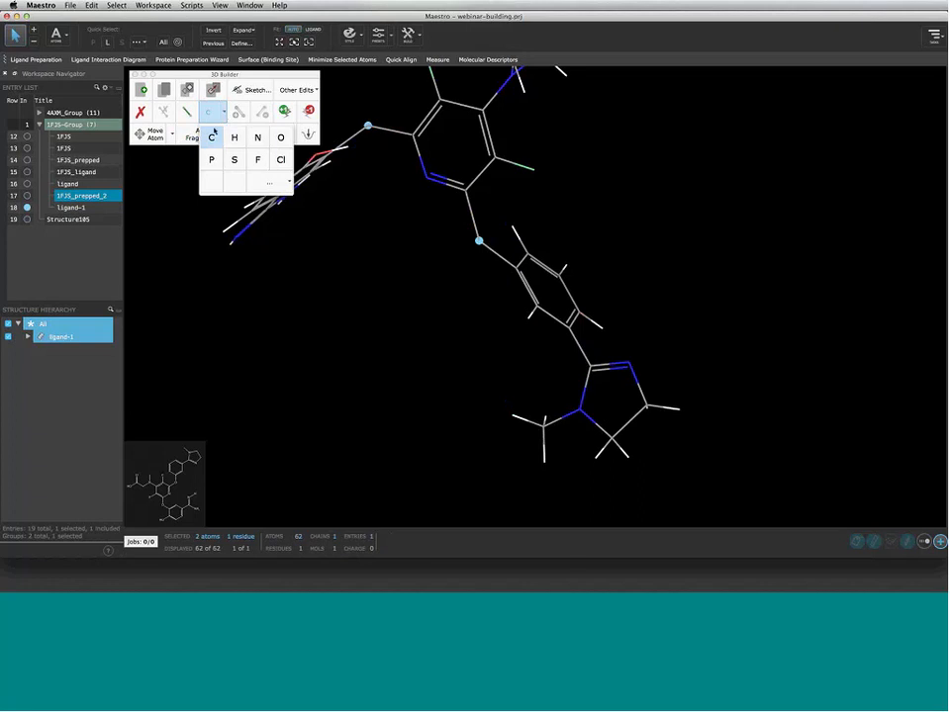
left_click(257, 141)
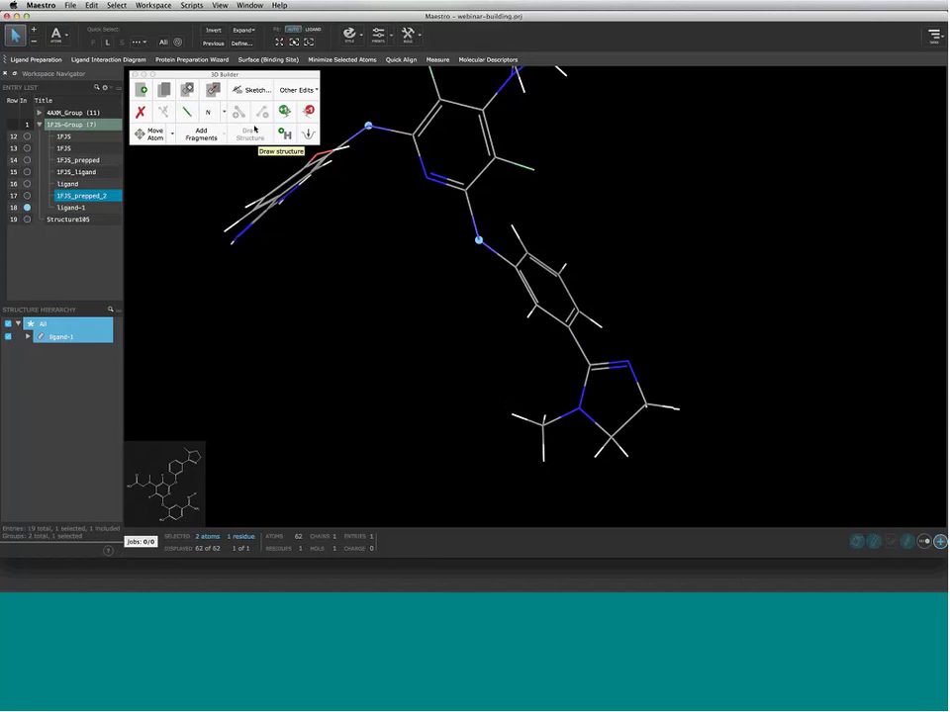
Reselect oxygen as the element choice in the Set element tool
left_click(209, 112)
left_click(283, 140)
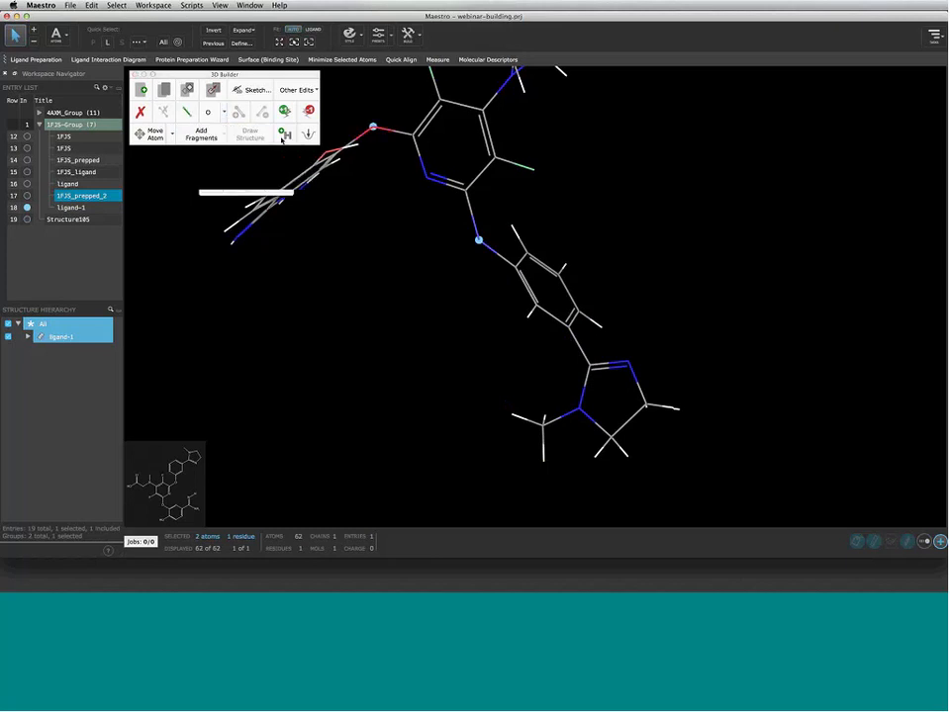
left_click(224, 113)
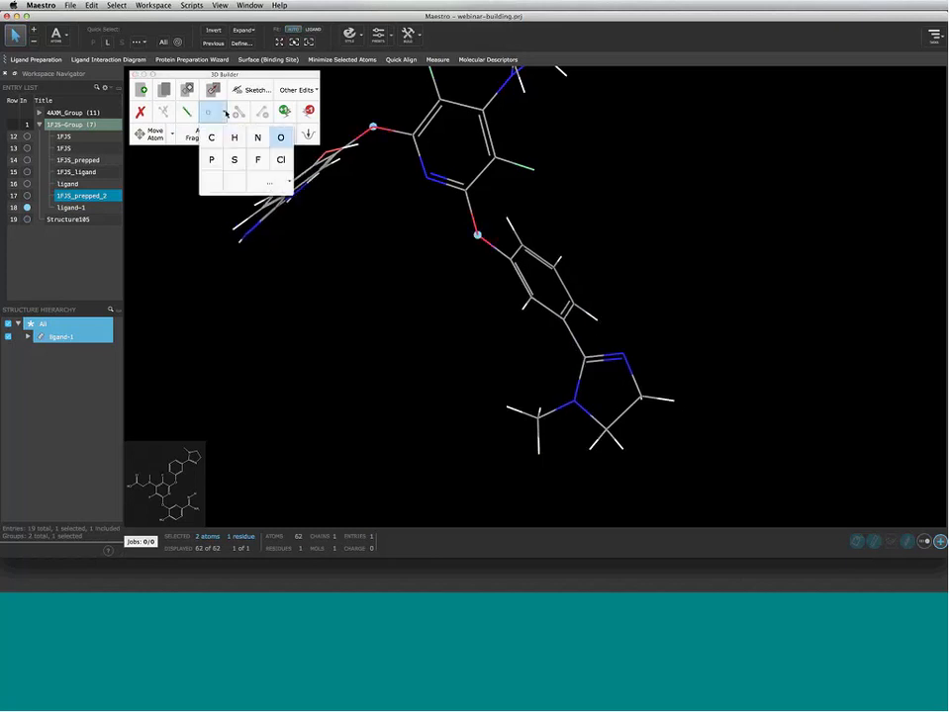
left_click(226, 114)
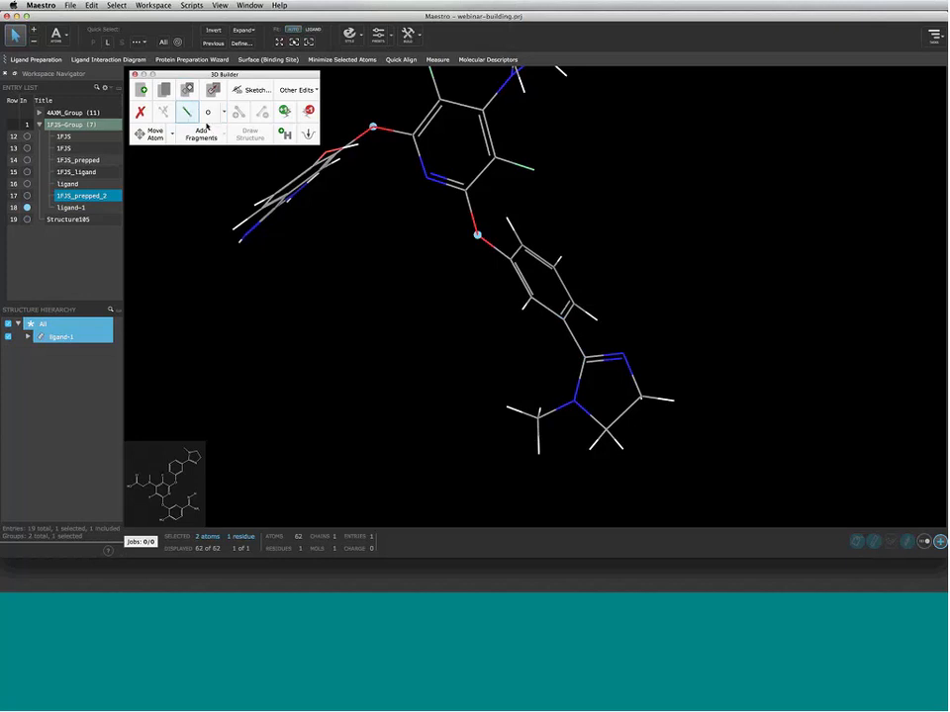
left_click(211, 117)
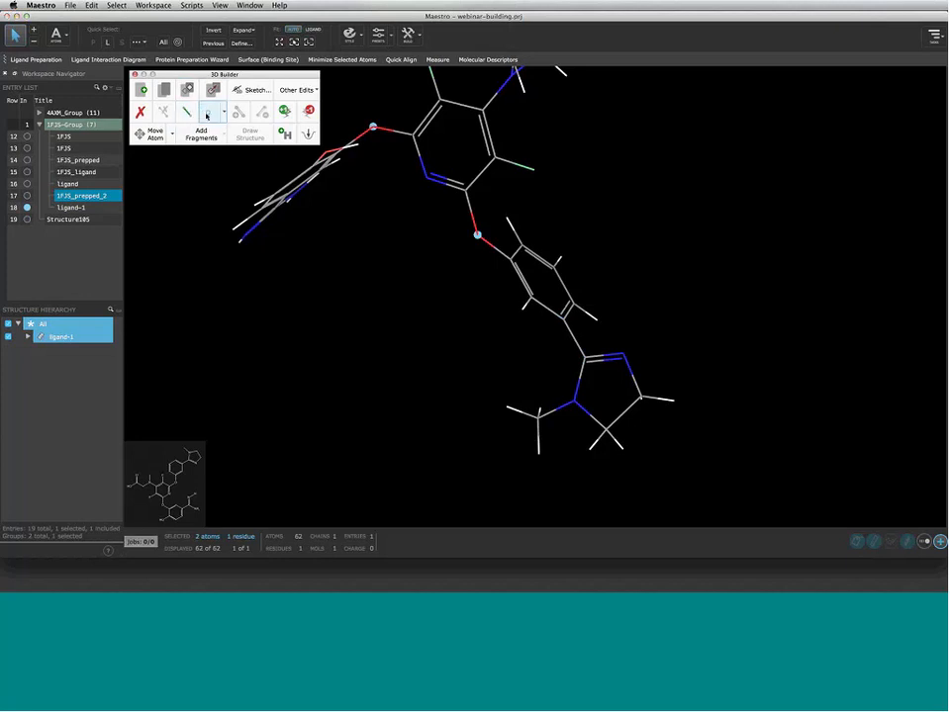
left_click(204, 135)
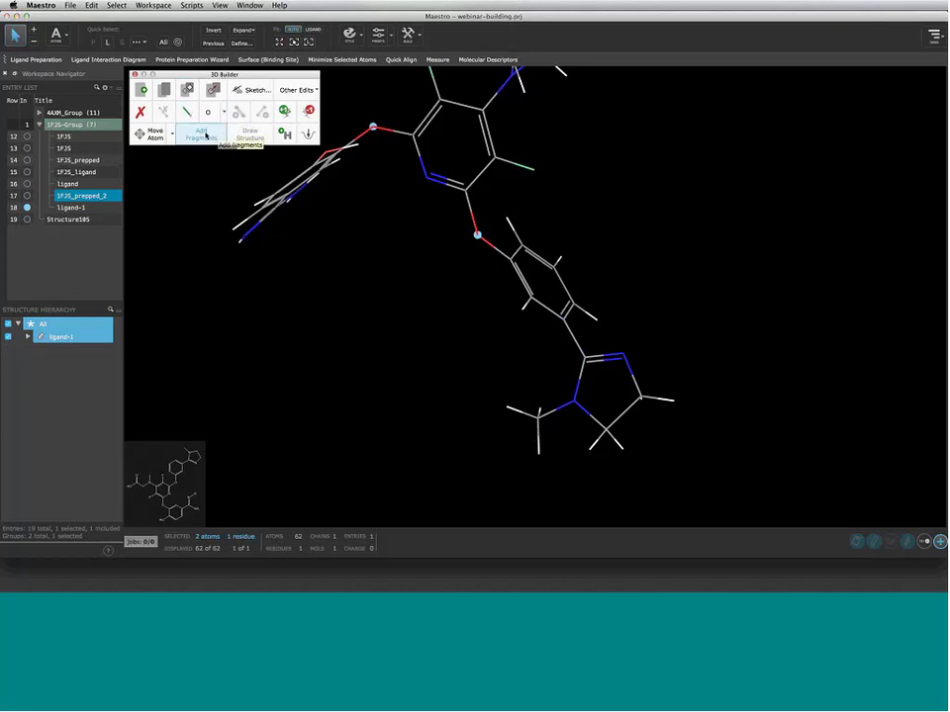
left_click(206, 109)
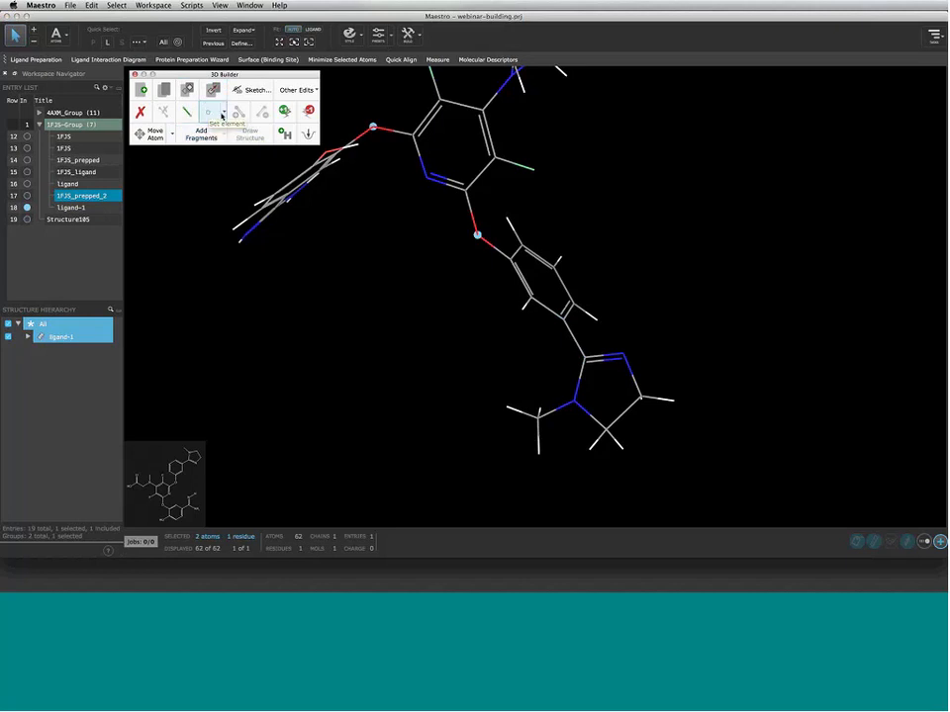
Turn the two linker atoms into boron from the periodic table, then back to oxygen
left_click(222, 114)
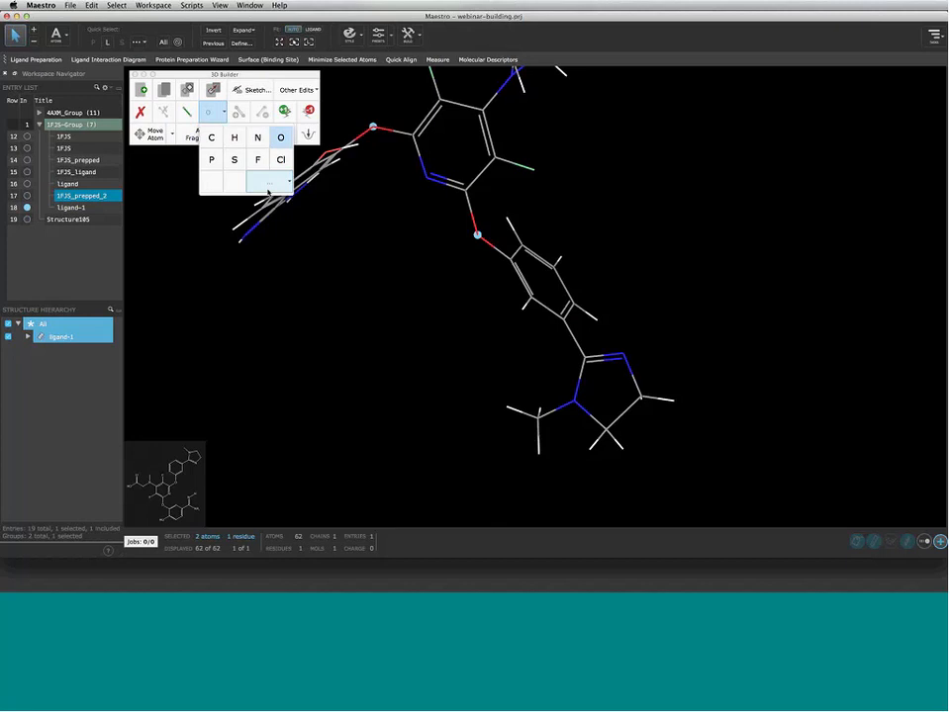
left_click(267, 190)
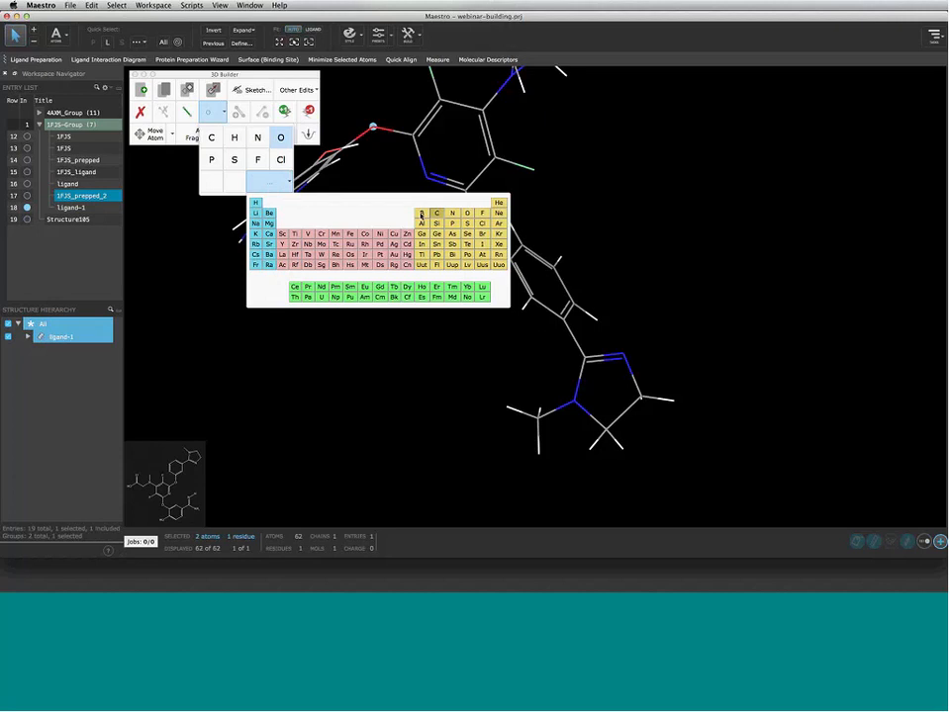
left_click(421, 214)
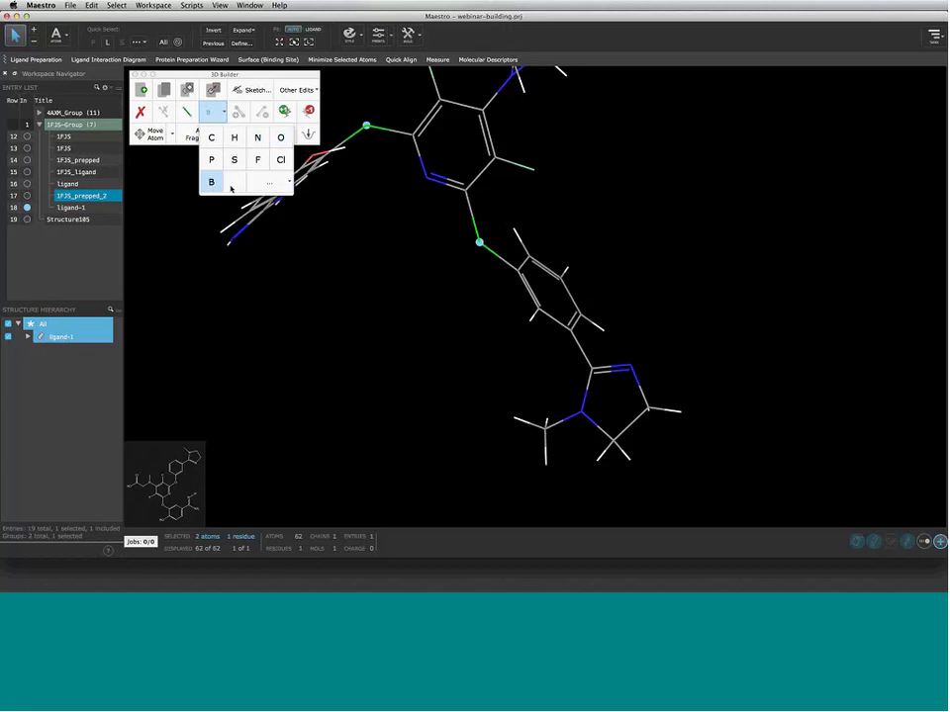
left_click(283, 138)
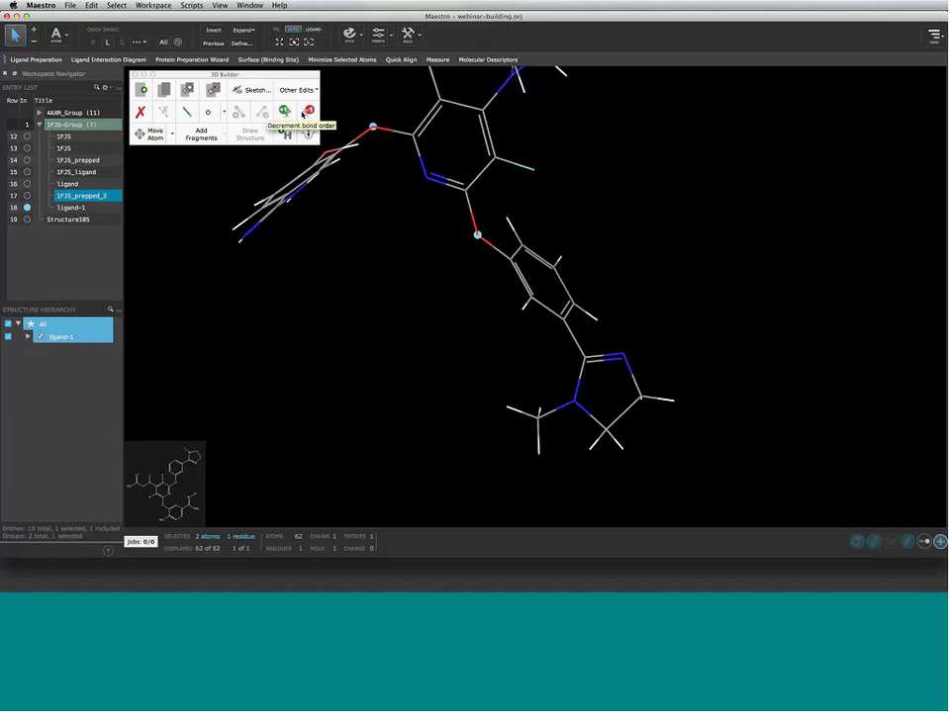
right_click_drag(460, 148, 465, 181)
middle_click_drag(348, 245, 343, 317)
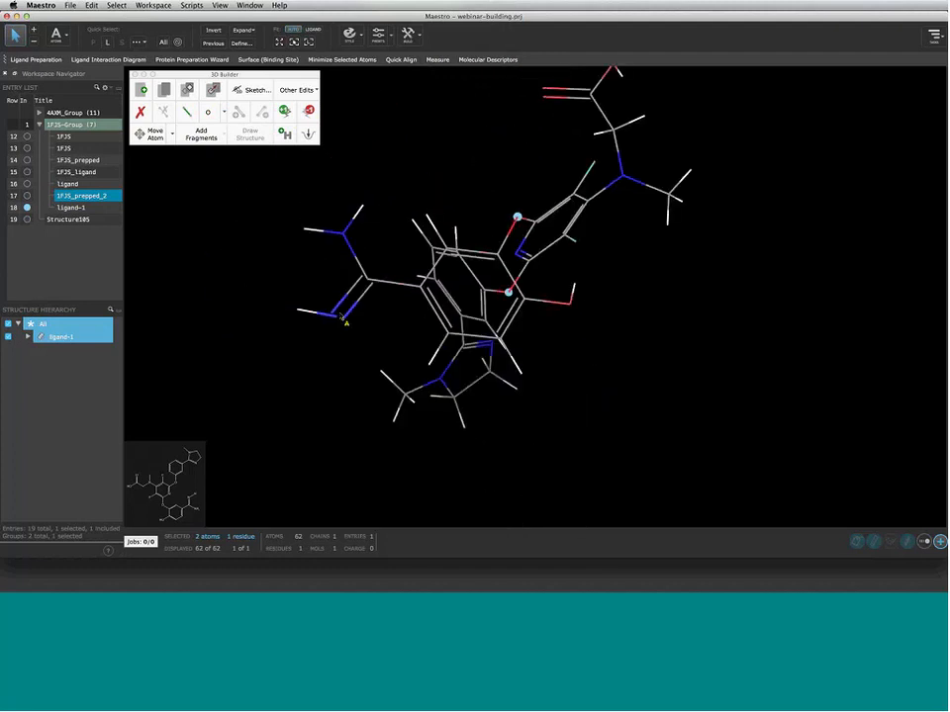
left_click(338, 316)
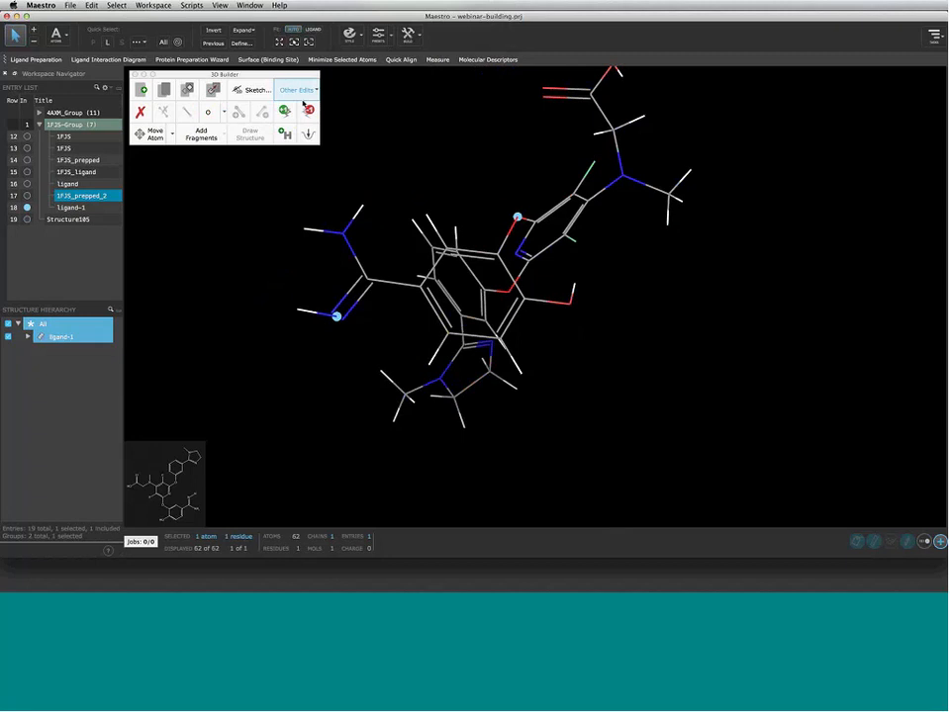
left_click(337, 316)
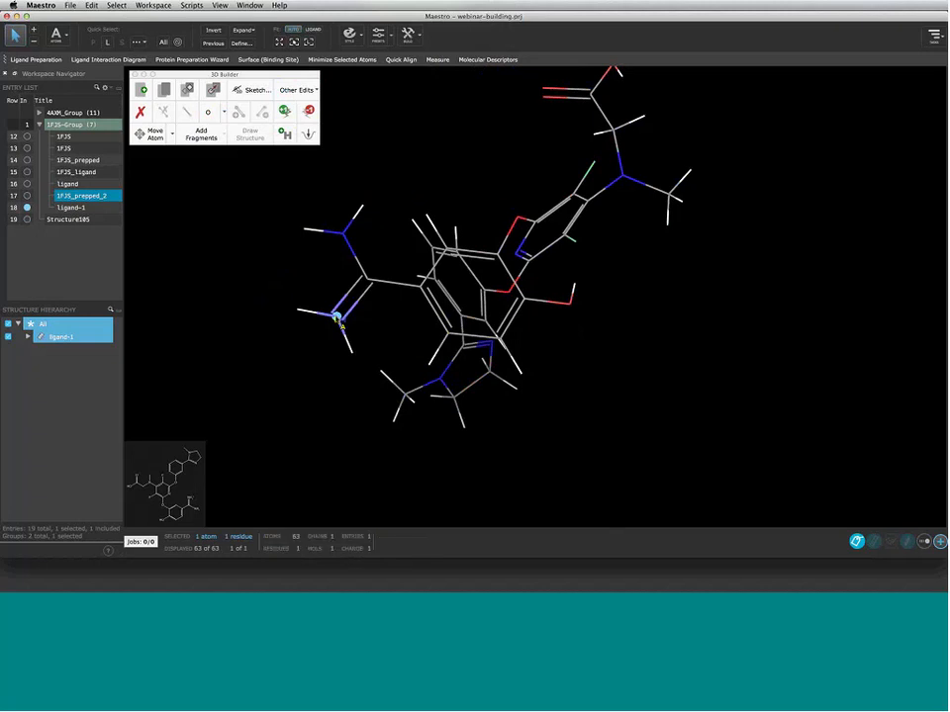
left_click(309, 110)
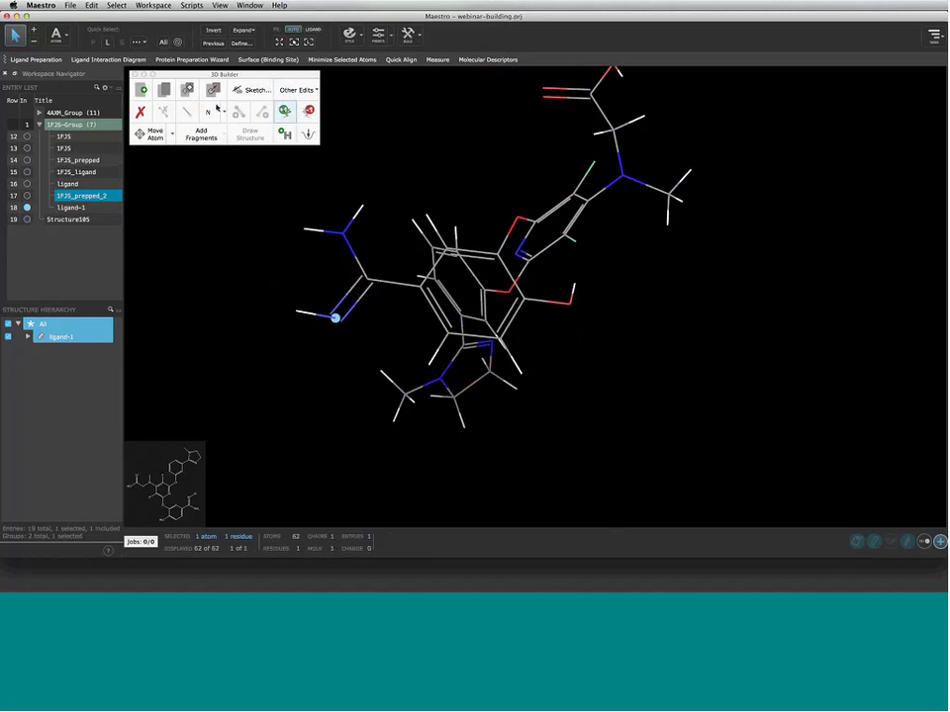
middle_click_drag(495, 254, 638, 284)
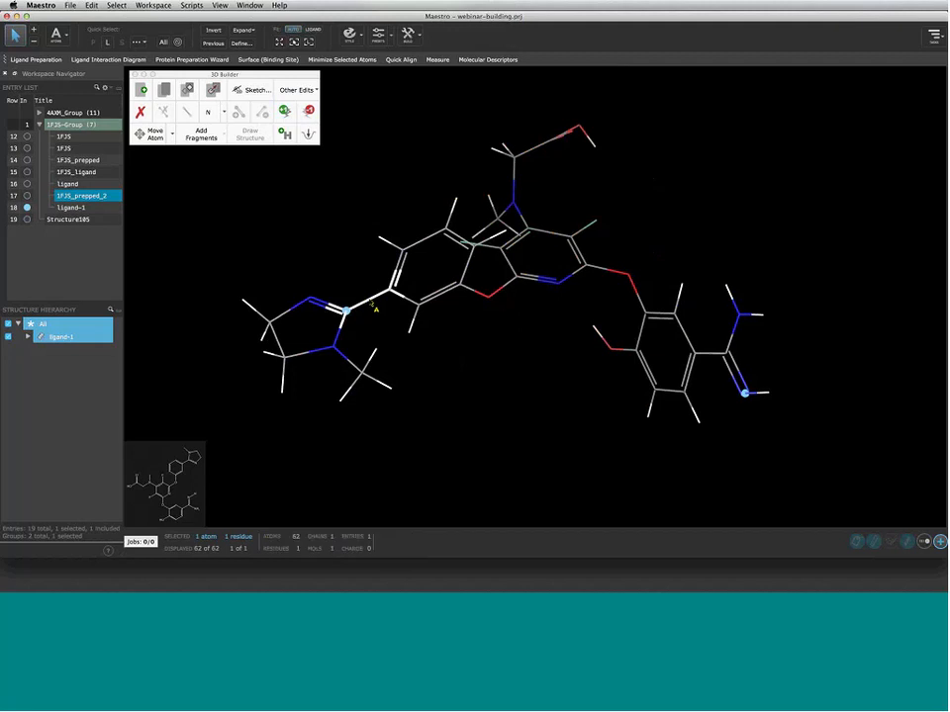
Select the ring-linking bond's two carbons on the five-membered ring
left_click(372, 299)
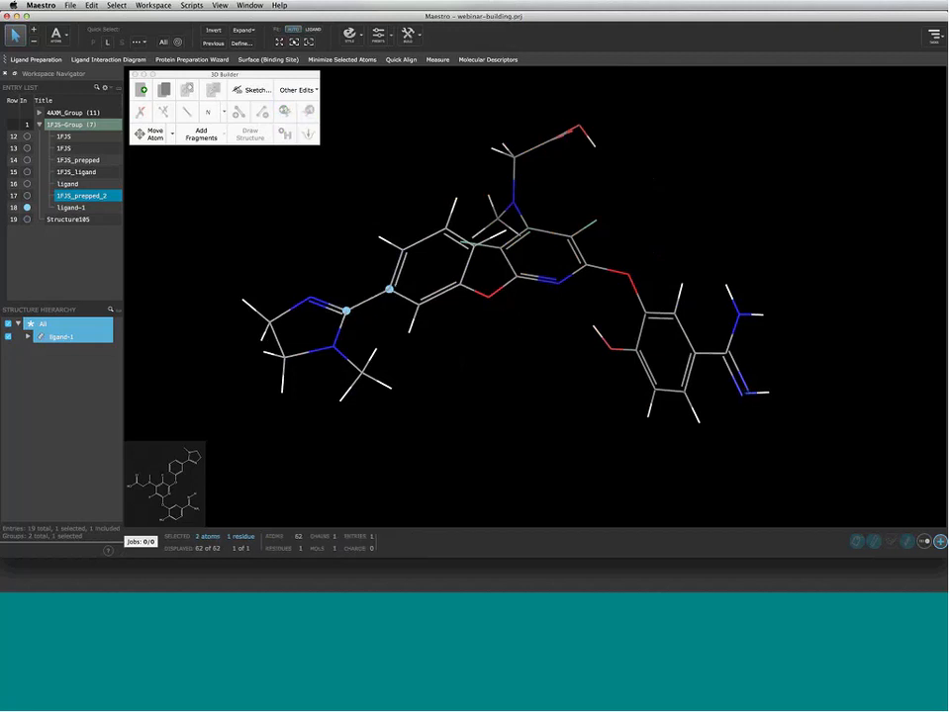
left_click(380, 315)
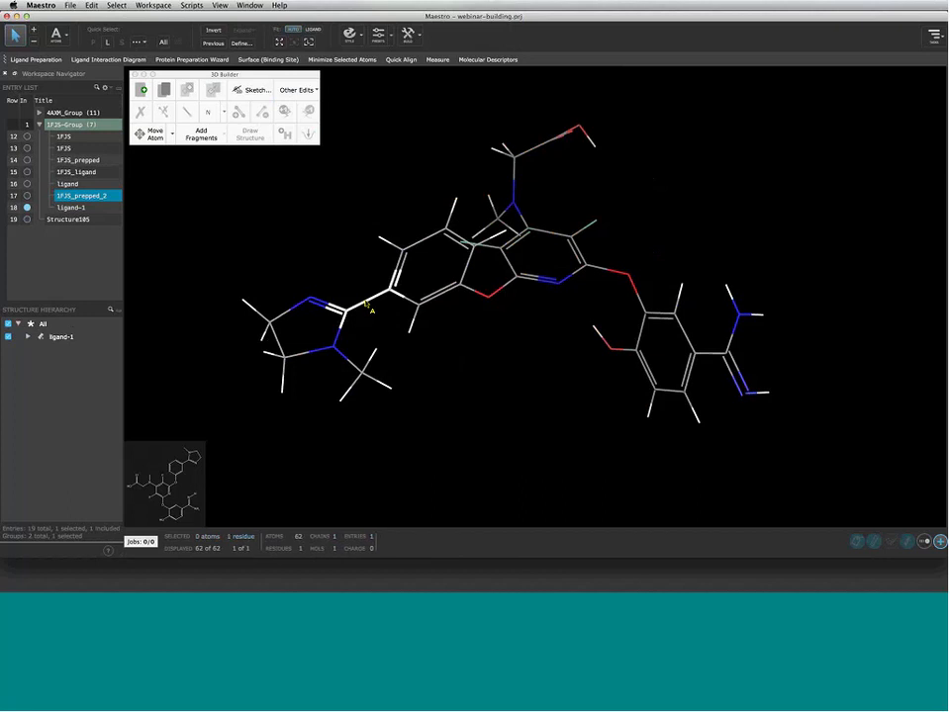
left_click(365, 305)
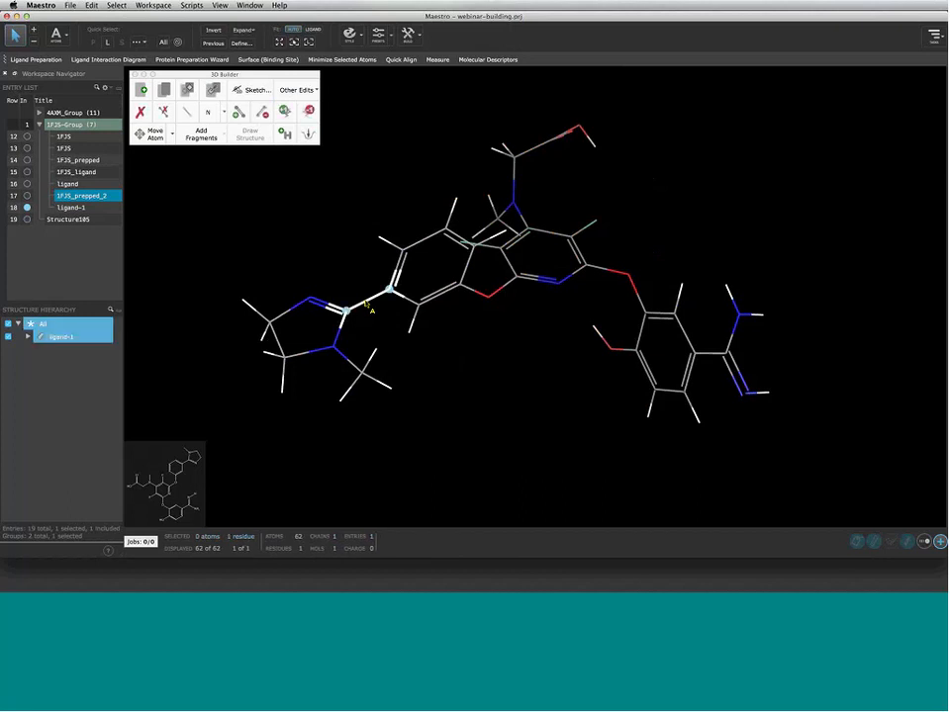
left_click(366, 306)
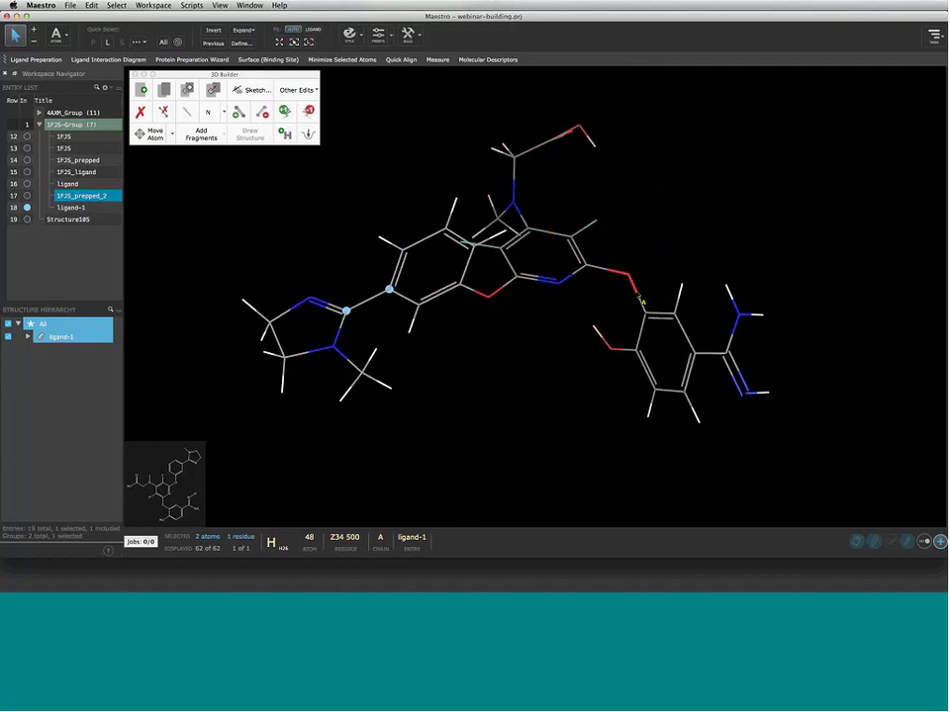
left_click(638, 299)
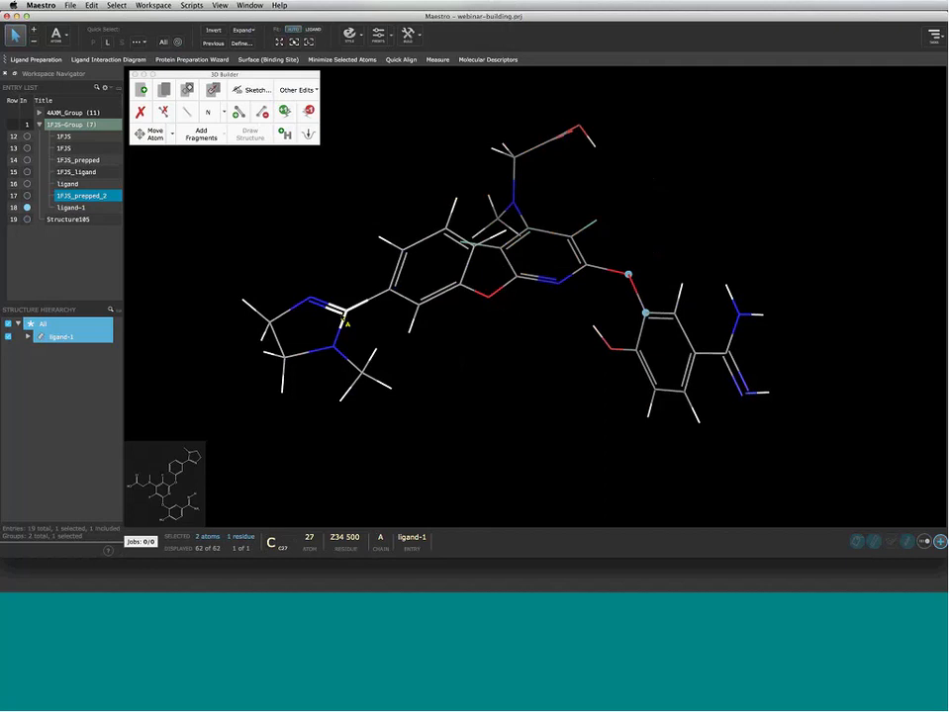
left_click(345, 312)
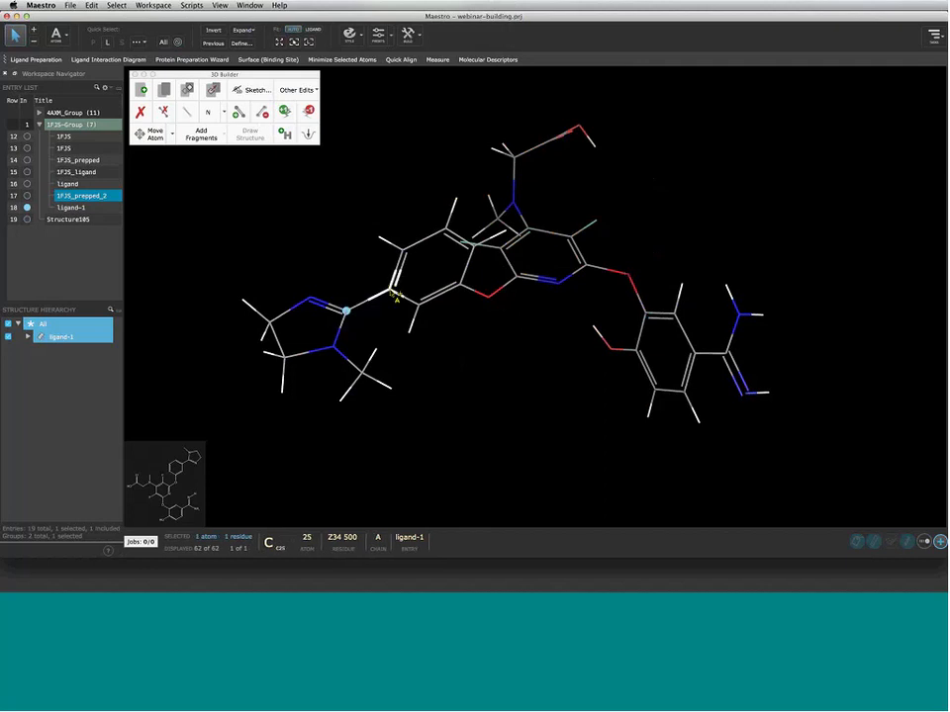
left_click(391, 291, "shift")
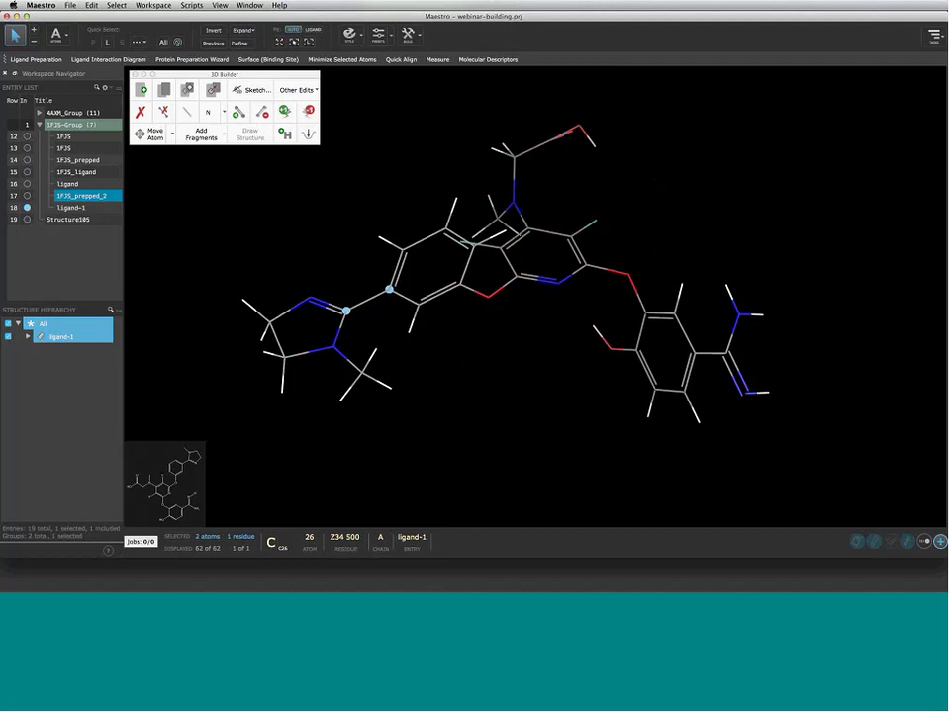
Cycle the ring-linking bond through double, triple and zero order, ending as single
left_click(238, 112)
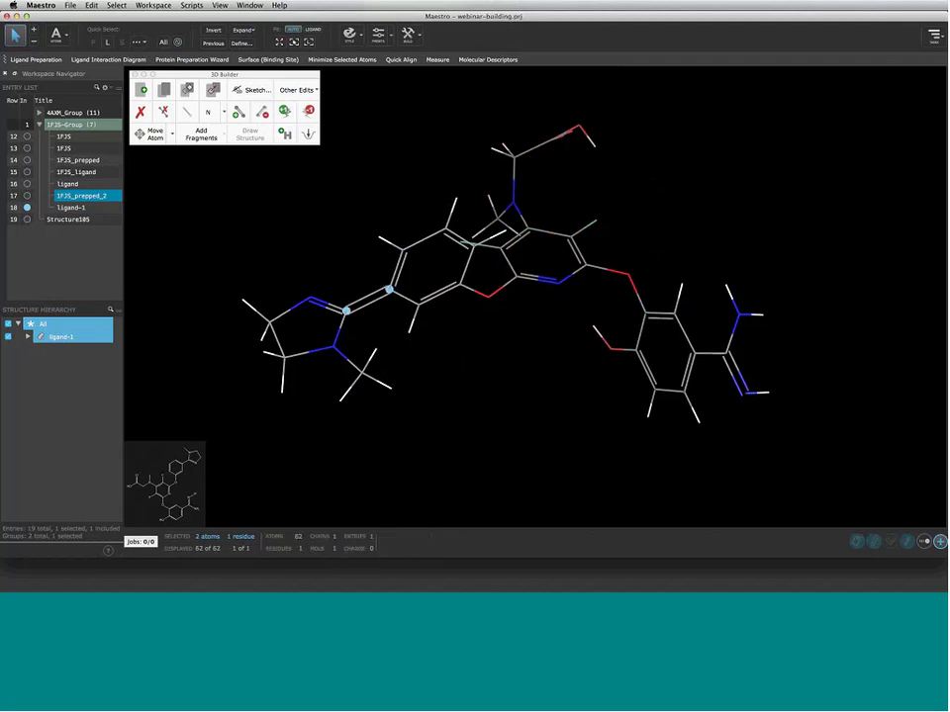
left_click(238, 114)
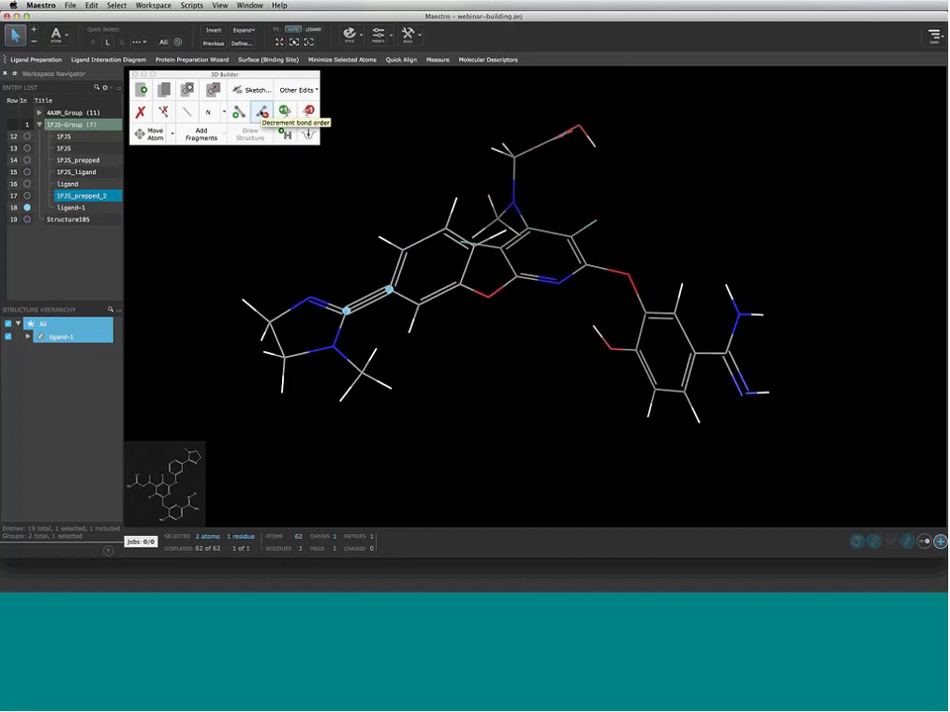
left_click(261, 111)
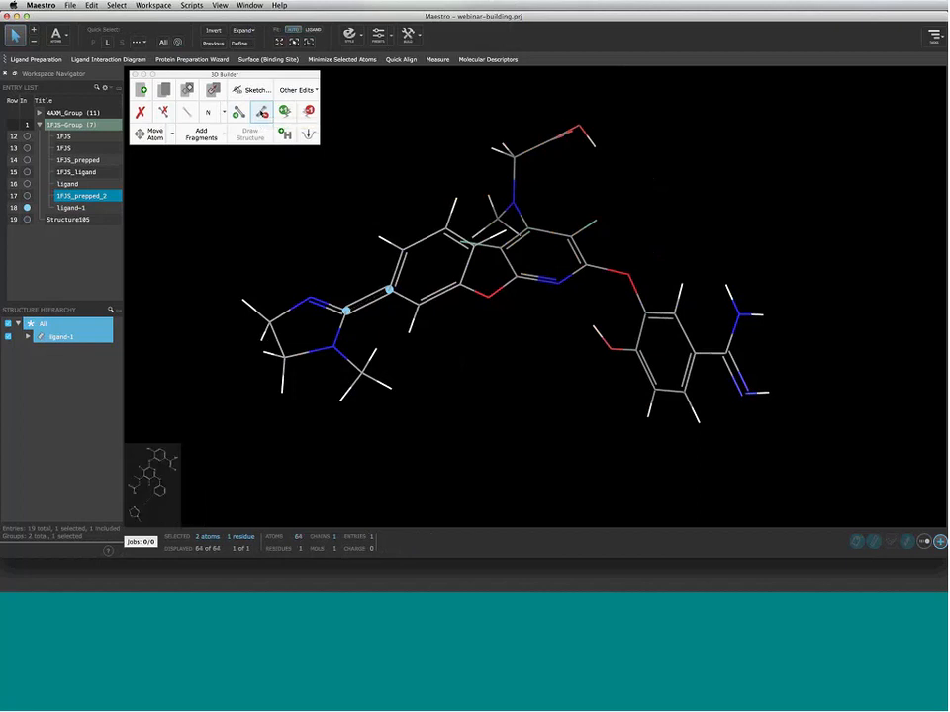
left_click(261, 112)
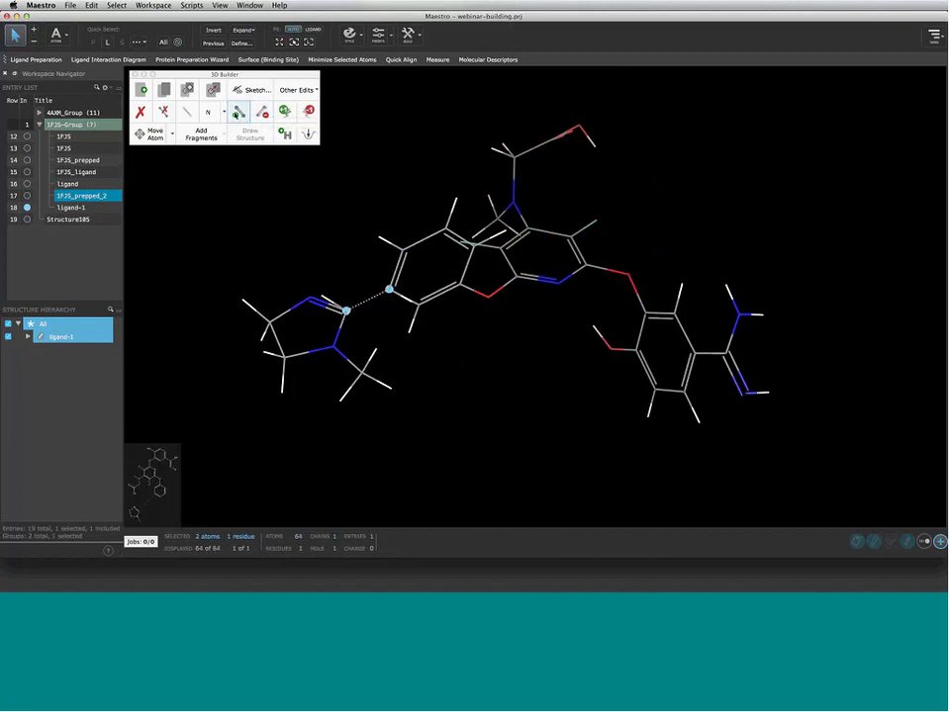
left_click(238, 112)
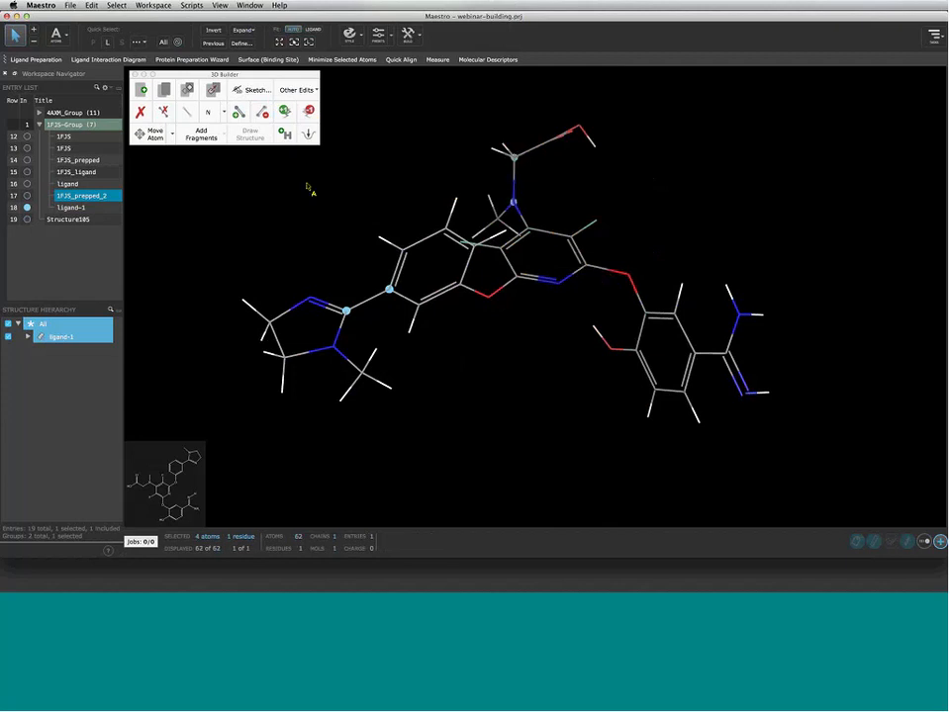
Make the upper N–C and imidazole-linking bonds single and delete one extra hydrogen
left_click(242, 117)
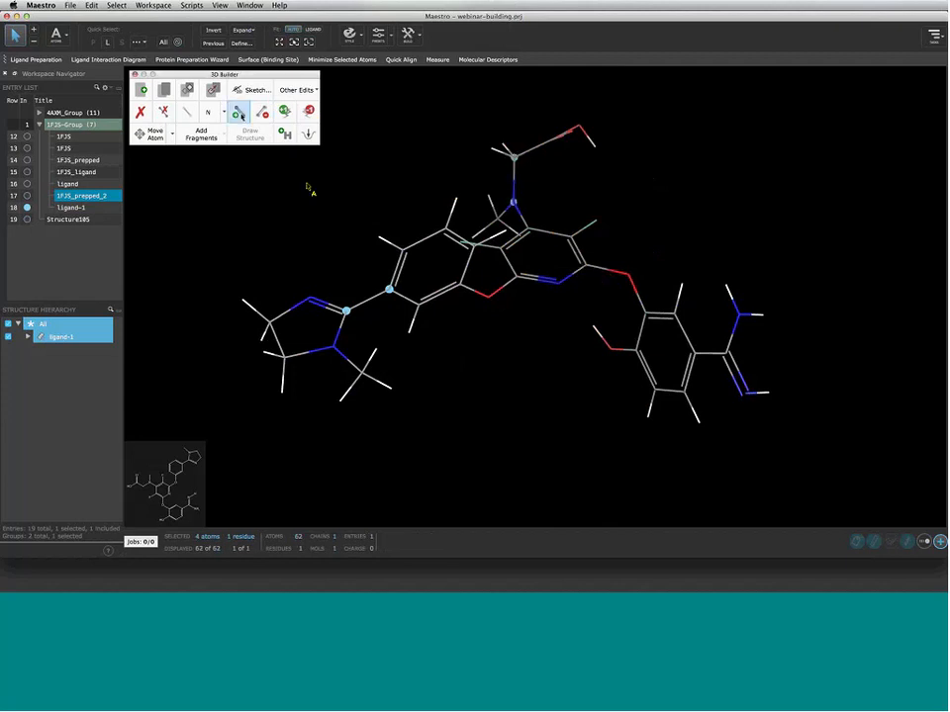
left_click(261, 114)
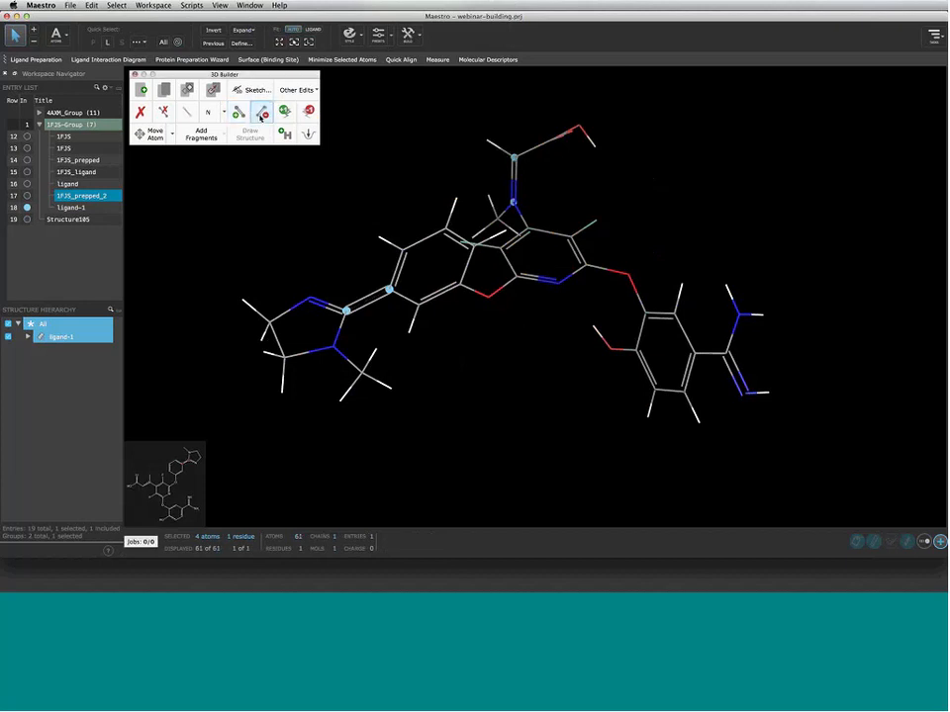
left_click(261, 116)
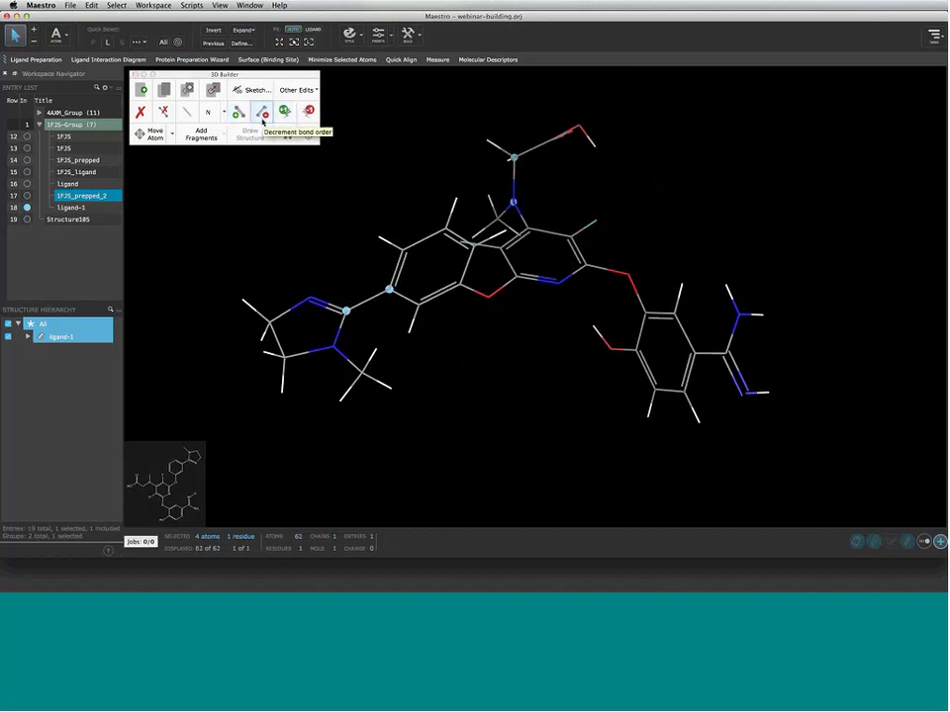
middle_click_drag(567, 178, 517, 151)
left_click(517, 149)
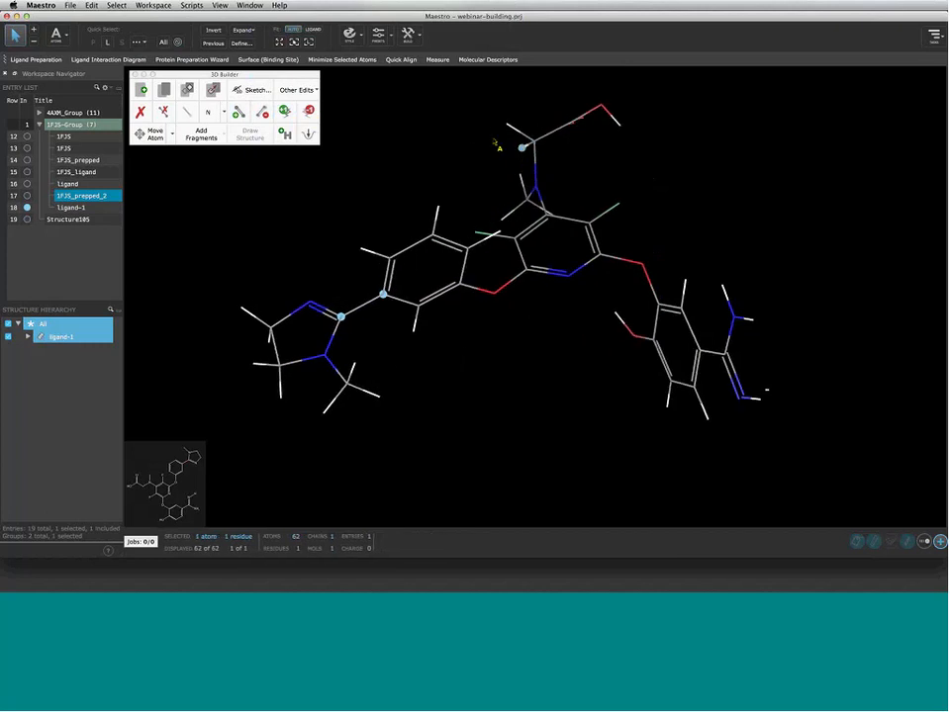
left_click(140, 112)
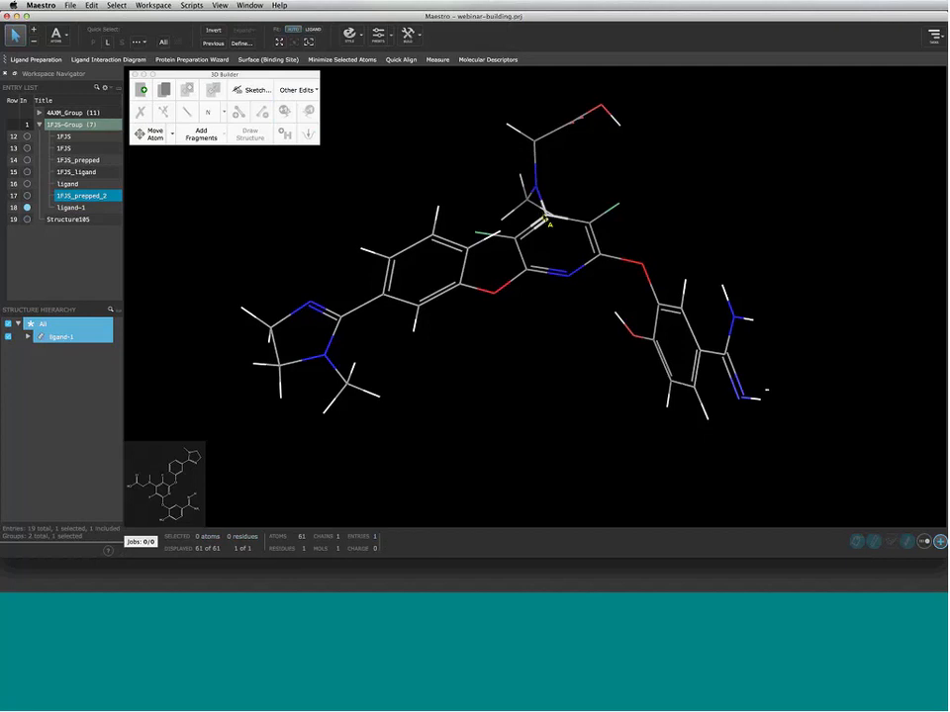
left_click(545, 215)
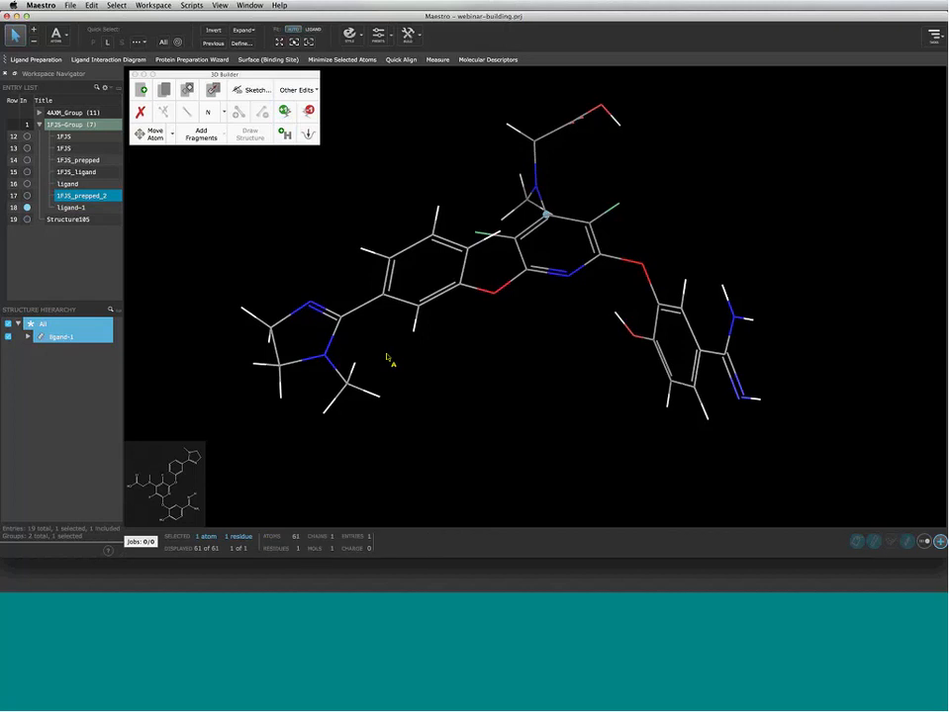
Delete two hydrogens of the lower-left ring's N-methyl group, leaving ligand-1 at 59 atoms
left_click_drag(310, 397, 374, 423)
left_click(377, 399, "shift")
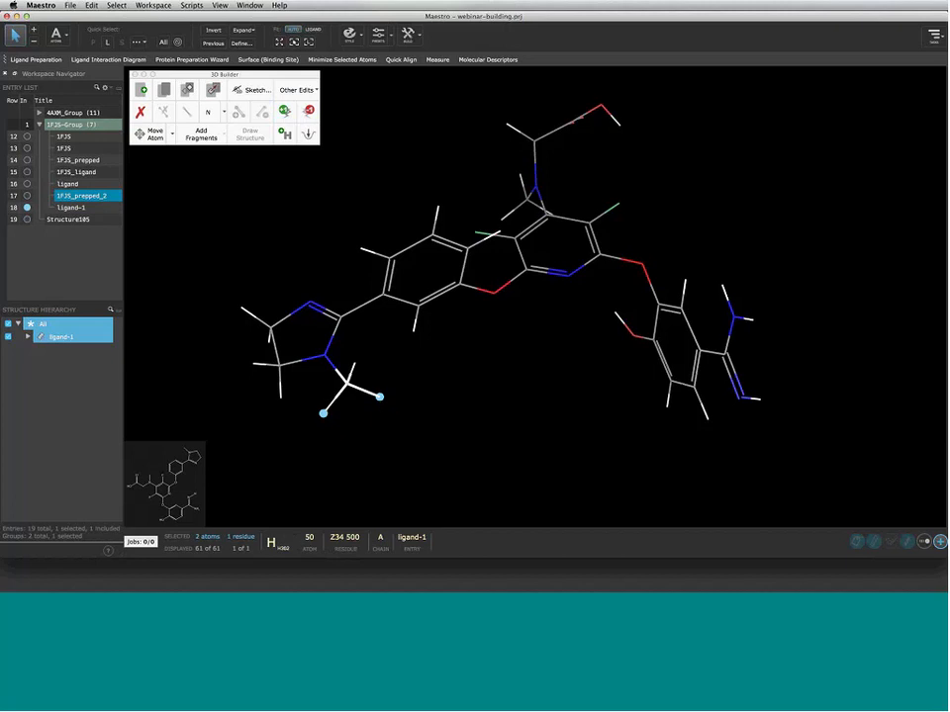
key("Delete")
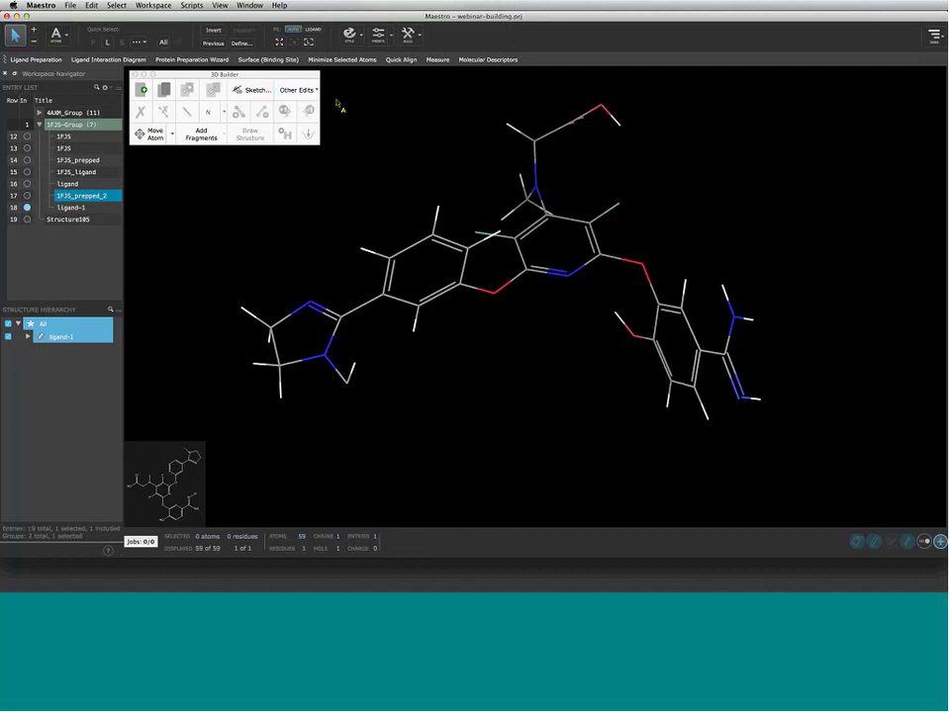
Select the whole ligand and add hydrogens to fill its open valences
double_click(384, 296)
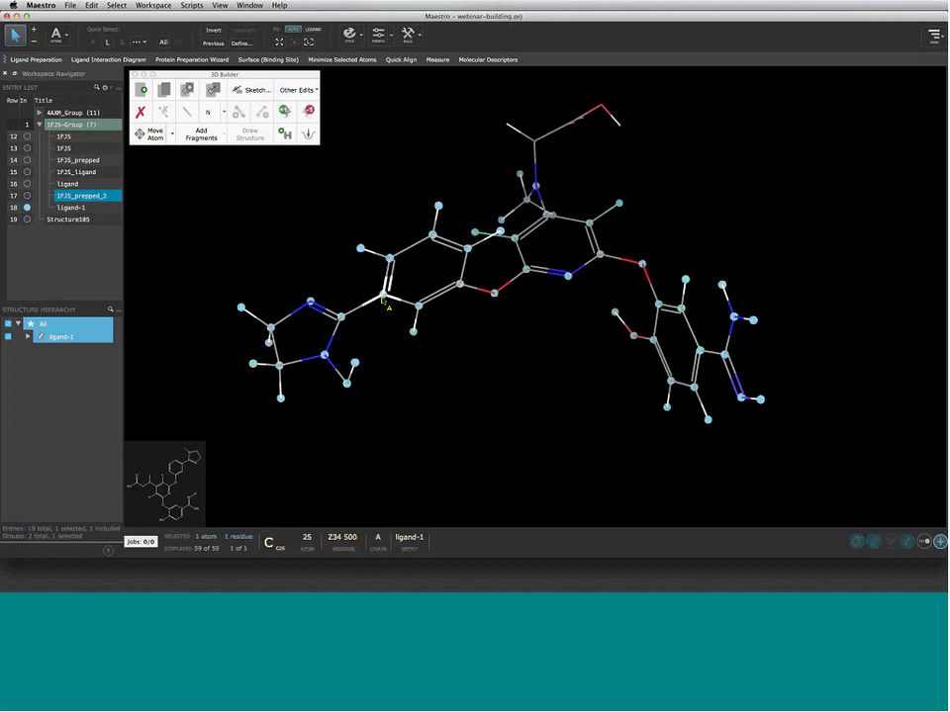
left_click(284, 136)
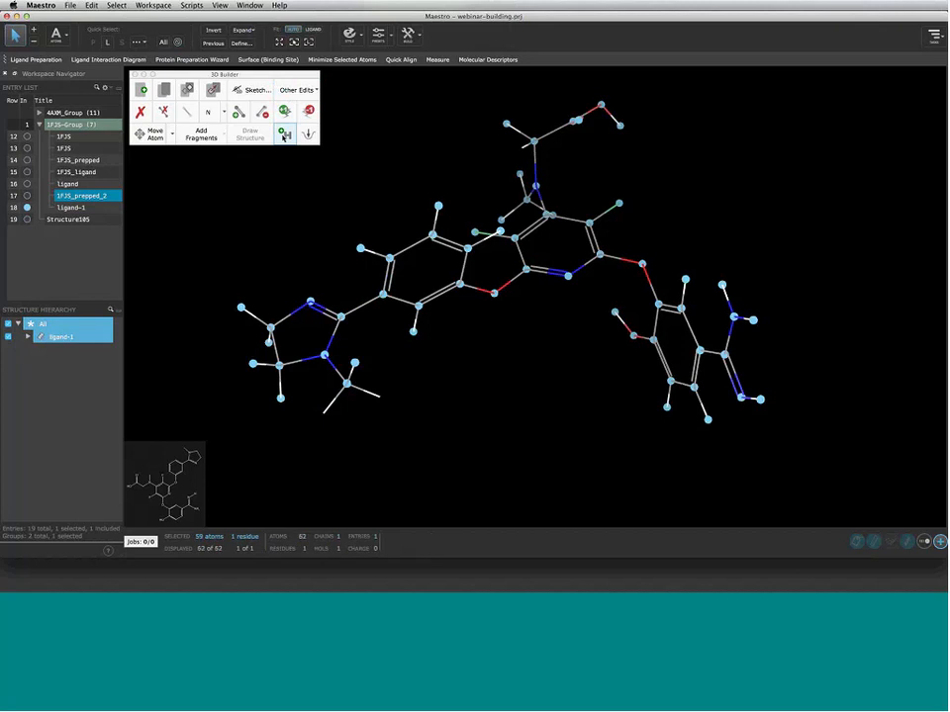
middle_click_drag(399, 181, 362, 174)
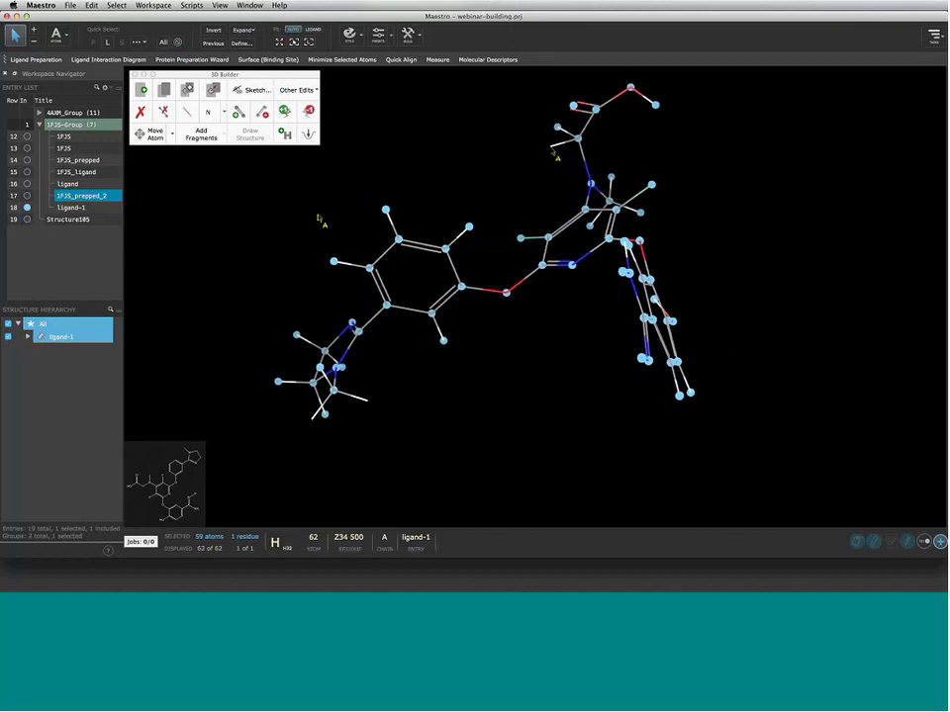
Delete two misplaced hydrogens and re-add hydrogens on the N-methyl carbon, restoring 62 atoms
left_click(362, 409)
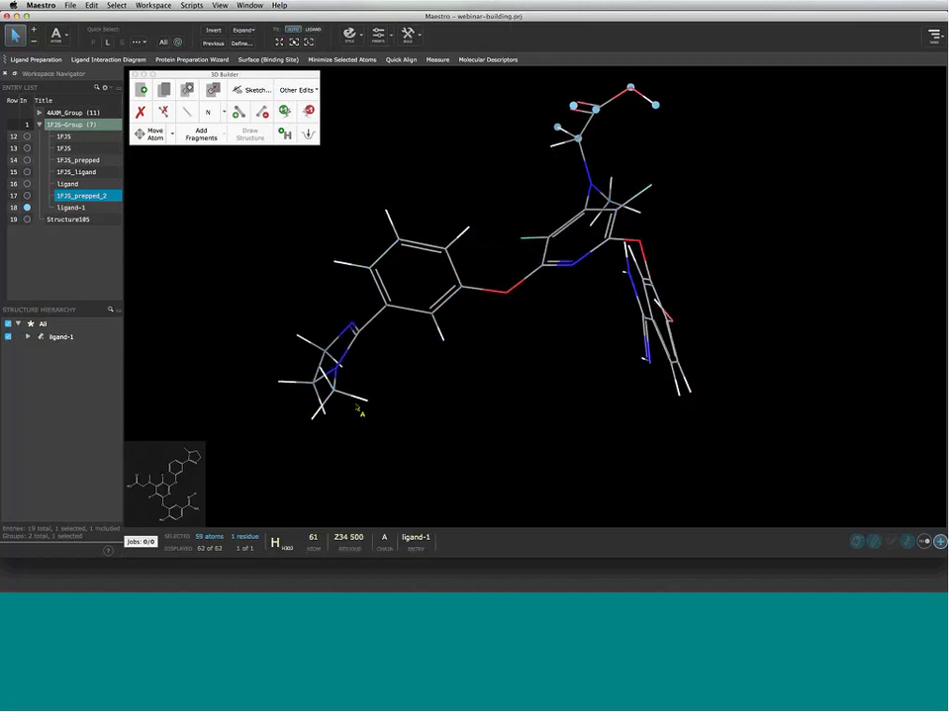
left_click(367, 400)
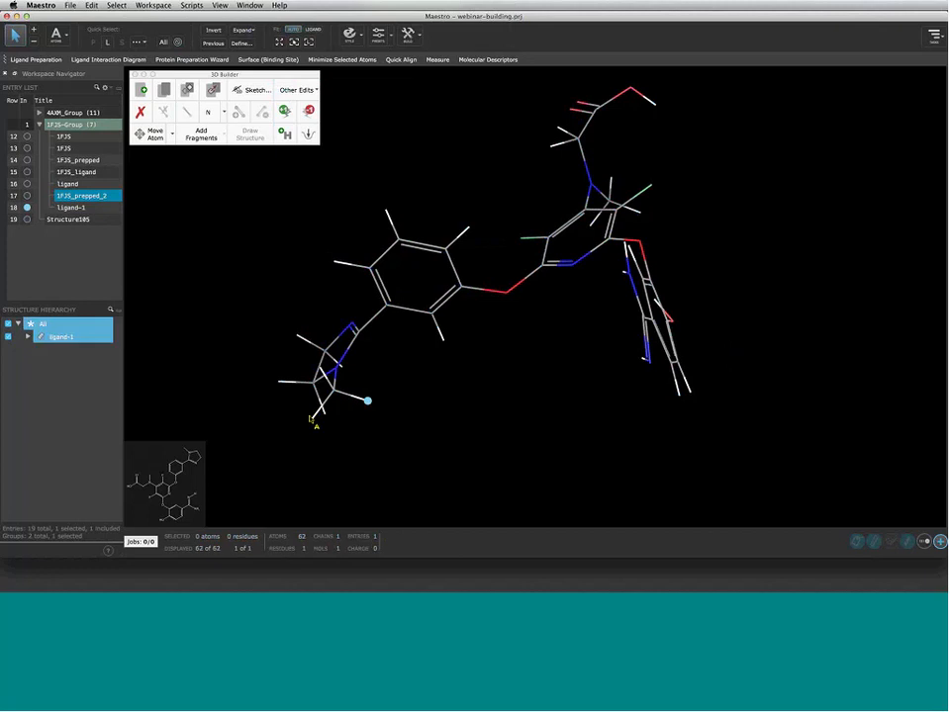
left_click(312, 418, "shift")
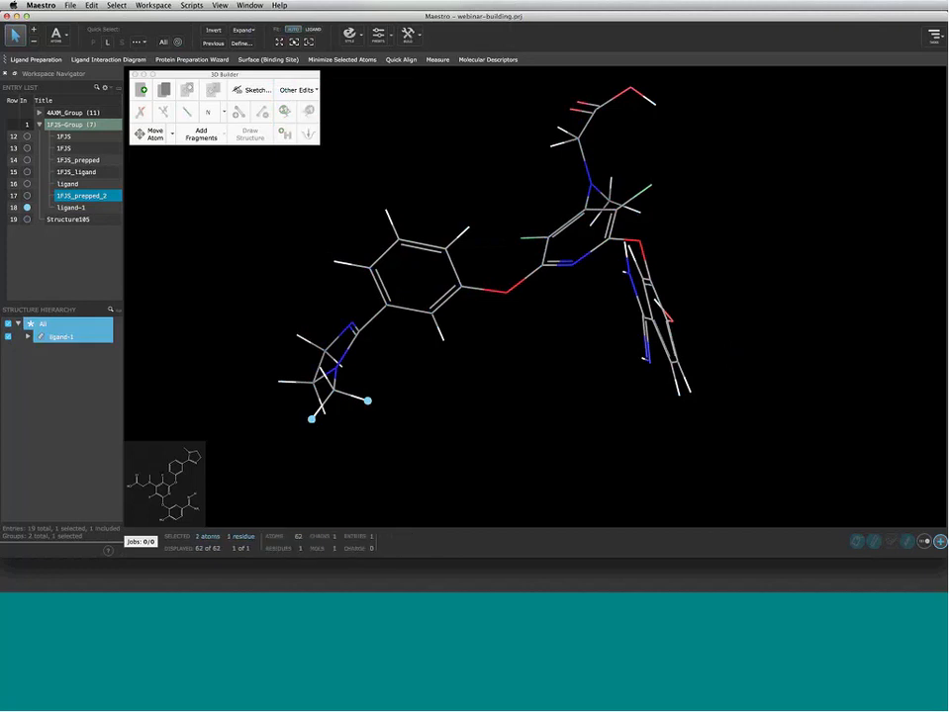
key("Delete")
left_click(333, 391)
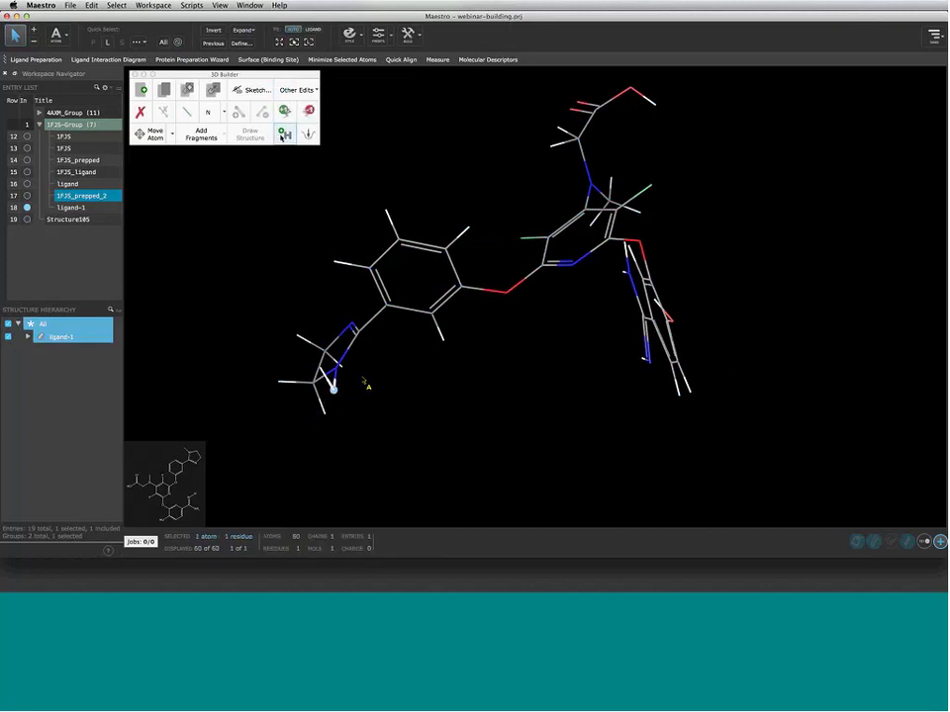
left_click(284, 136)
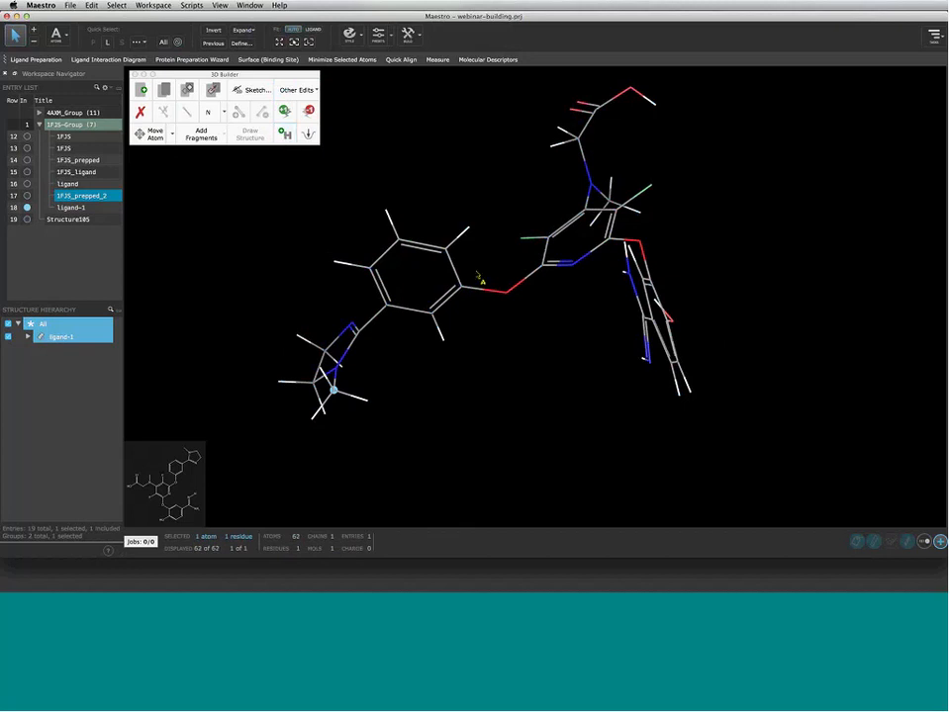
right_click_drag(548, 257, 530, 269)
Minimize the imidazoline ring, then the phenol–amidine group, each selected separately
left_click(255, 369)
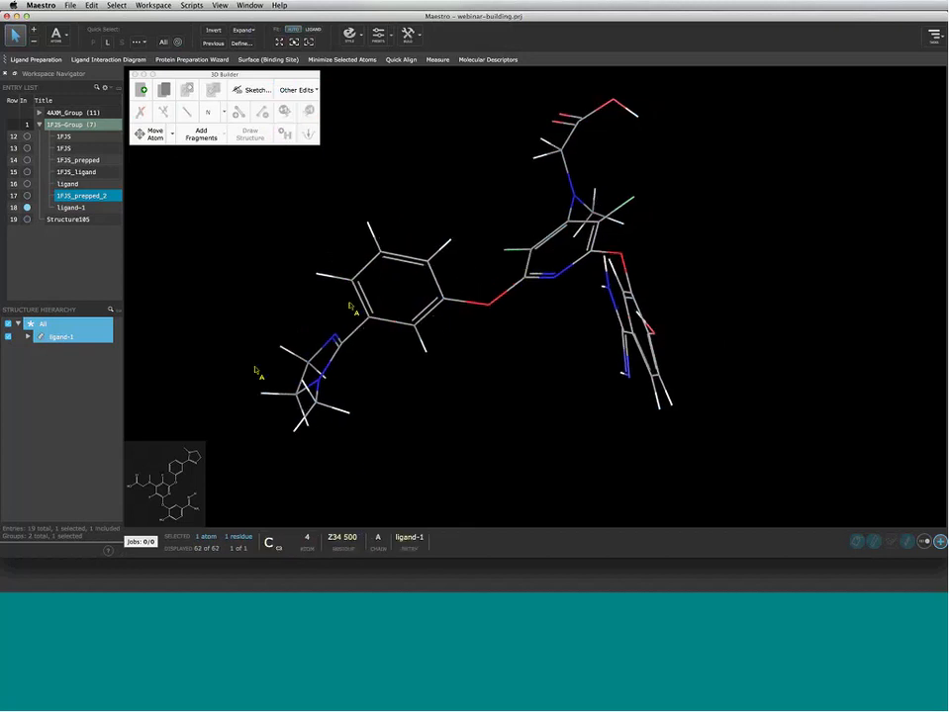
left_click_drag(206, 317, 371, 466)
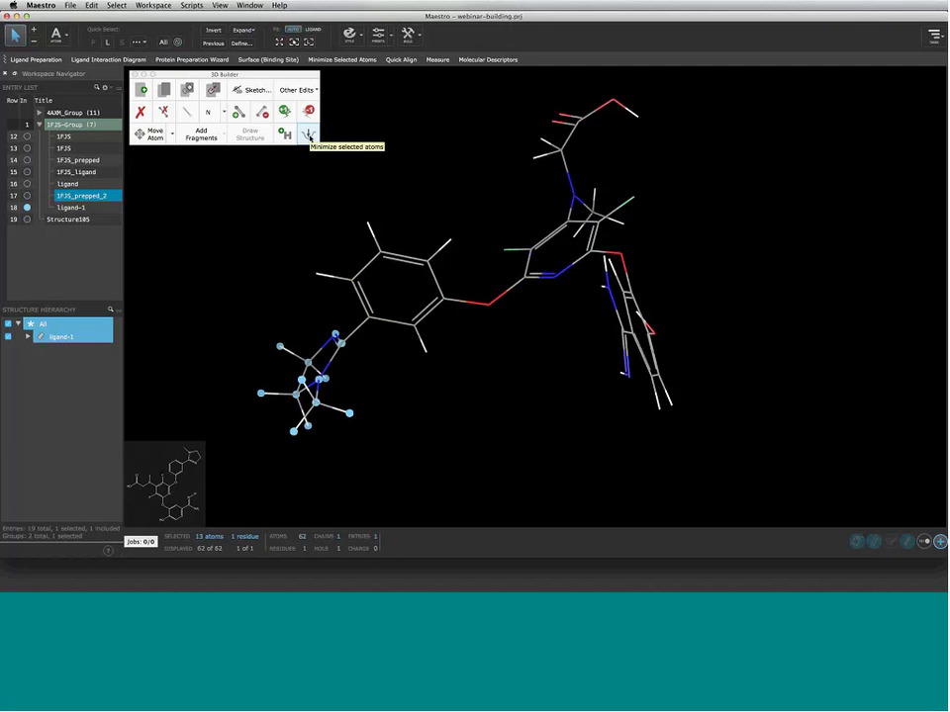
left_click(309, 136)
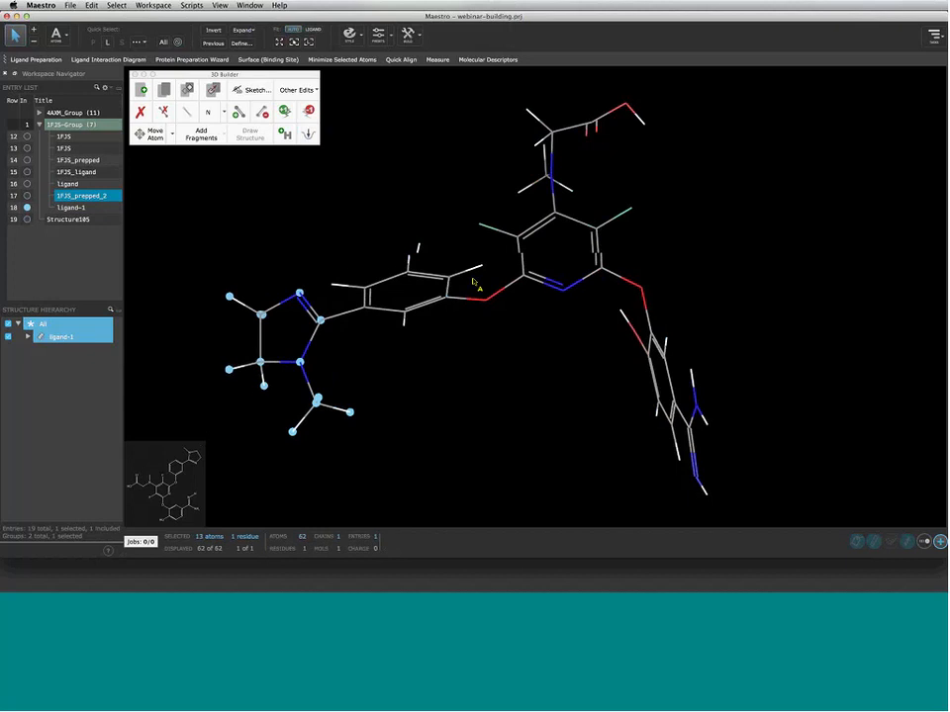
left_click_drag(574, 306, 740, 495)
left_click(312, 136)
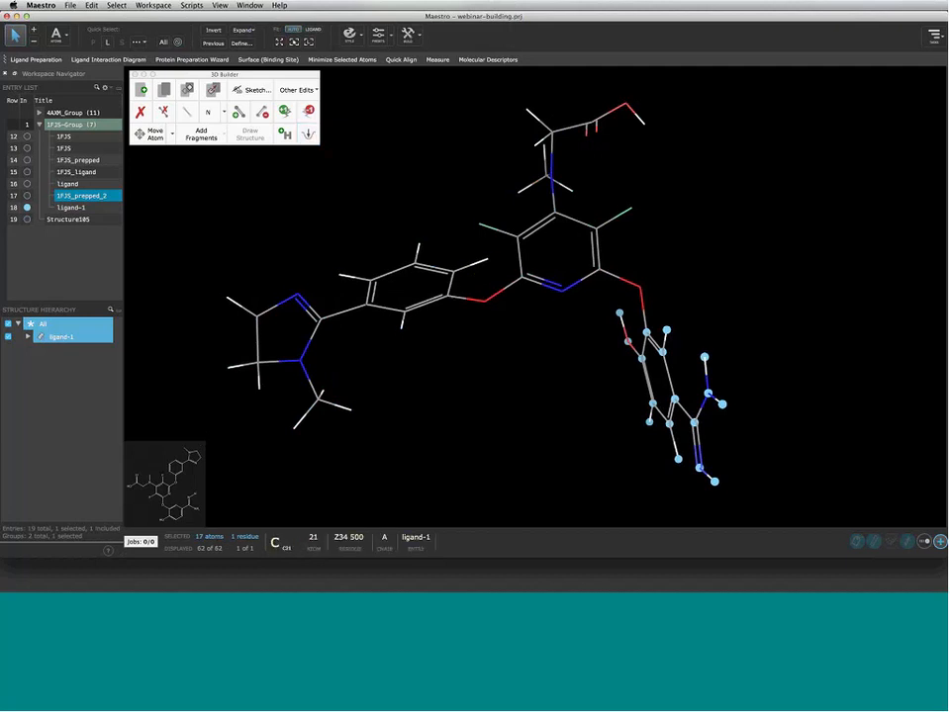
Minimize the entire ligand, then switch to the Move Atoms tool
key("super+a")
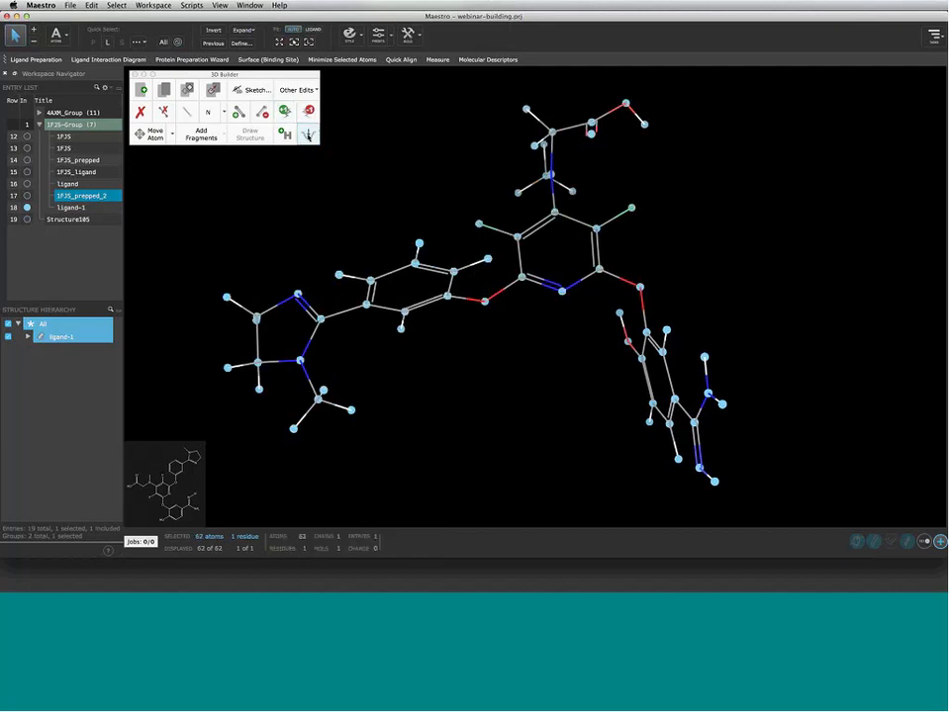
left_click(307, 136)
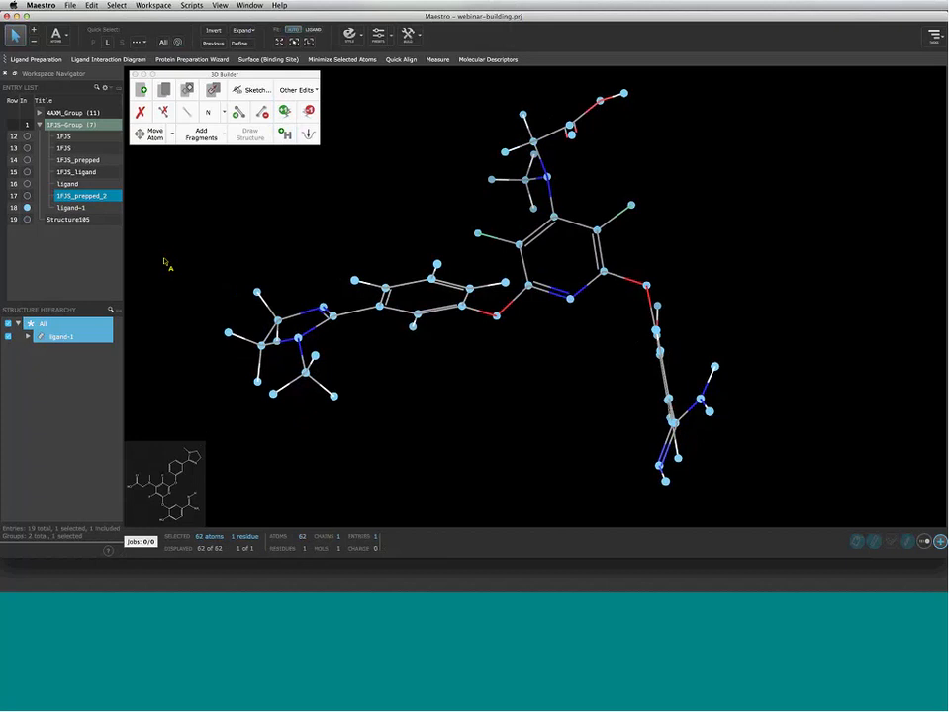
left_click(136, 138)
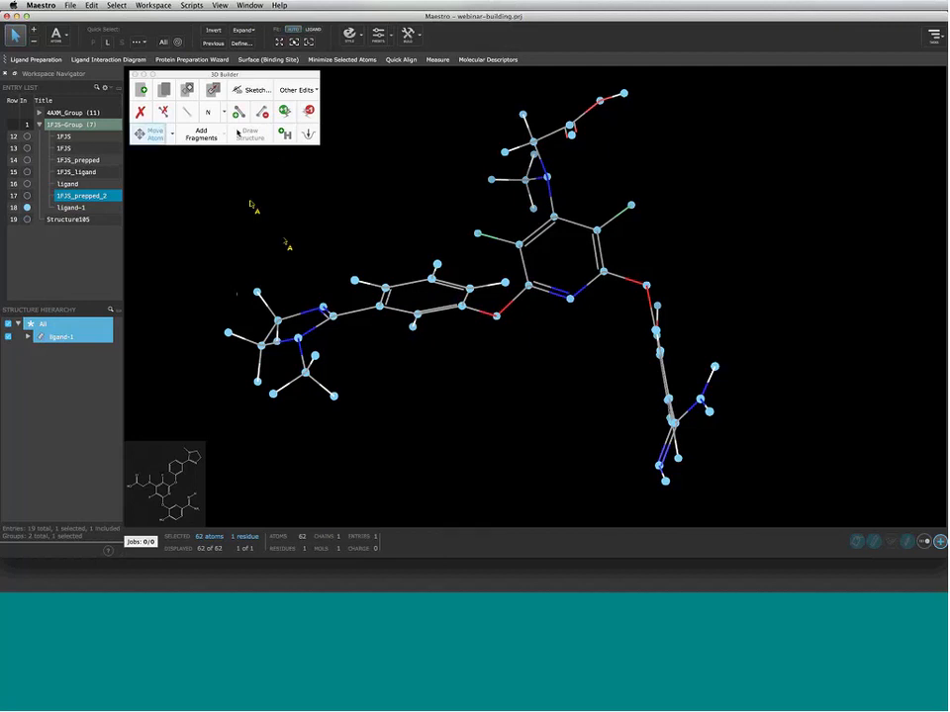
left_click(254, 138)
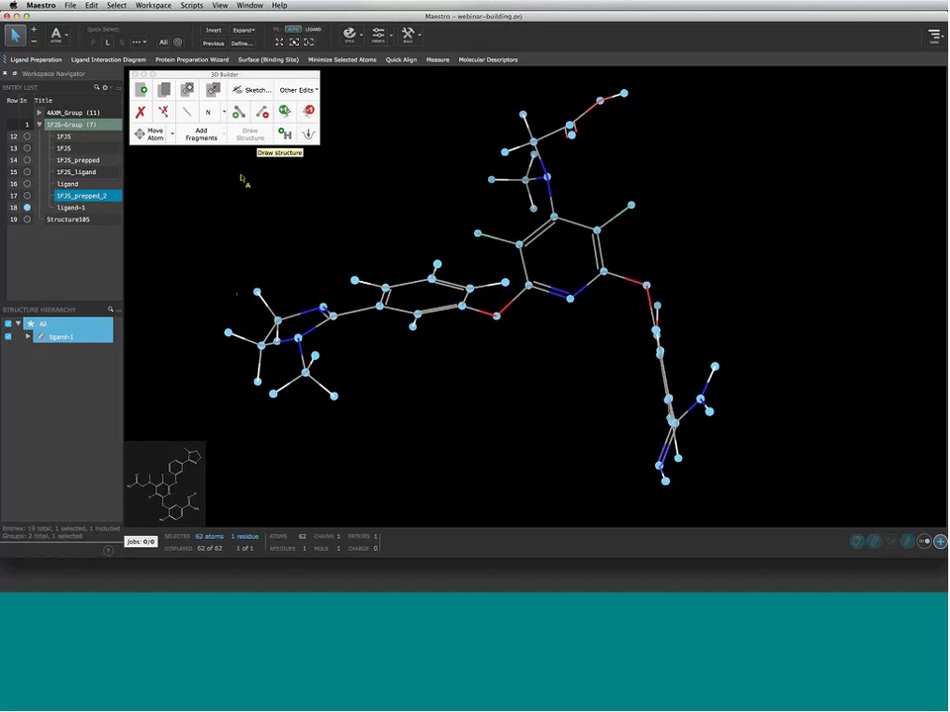
left_click(341, 202)
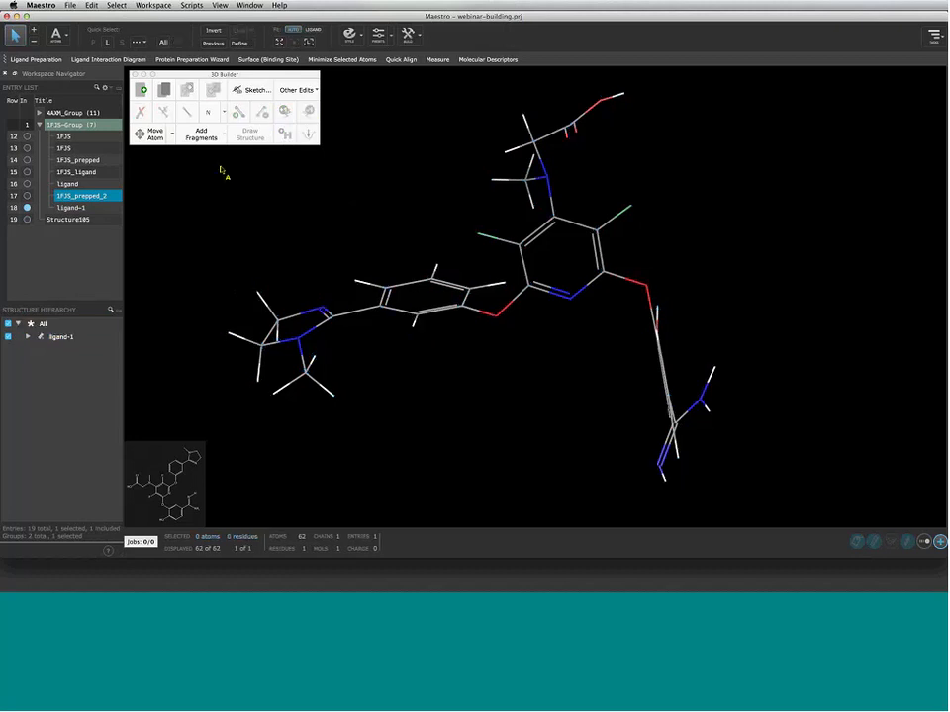
left_click(150, 144)
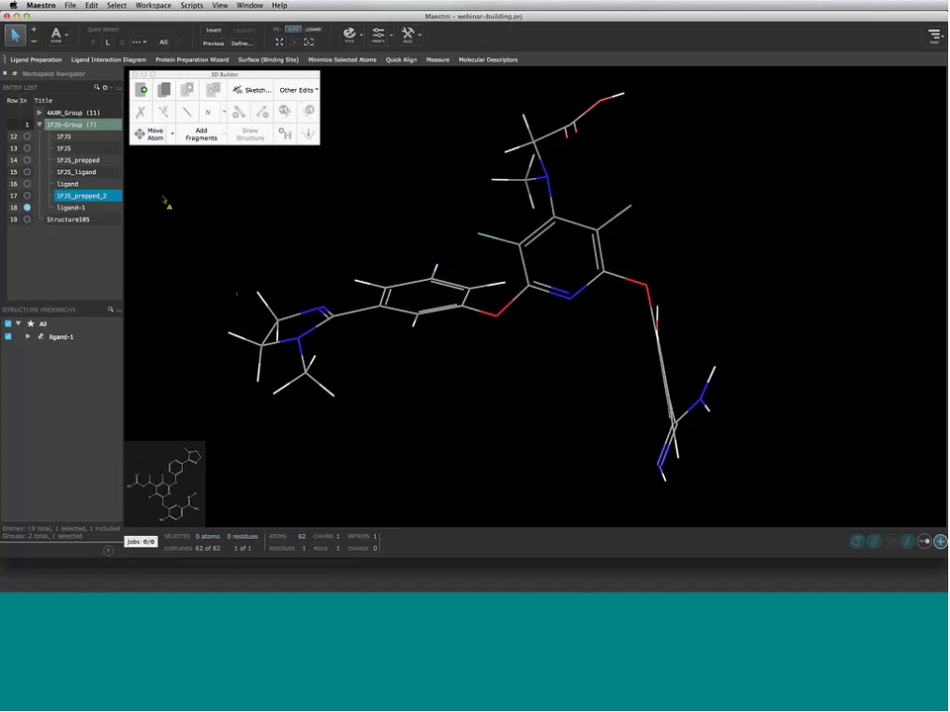
Show the ligand inside 1FJS_prepped_2, select all its atoms, and start Move Atoms
left_click(27, 195)
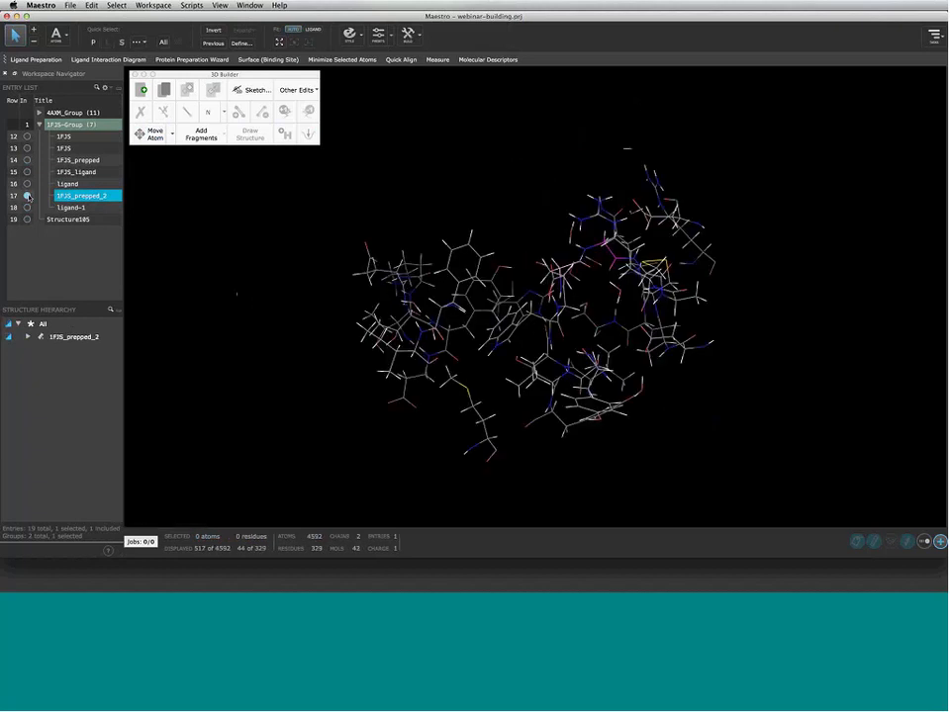
left_click(27, 184, "ctrl")
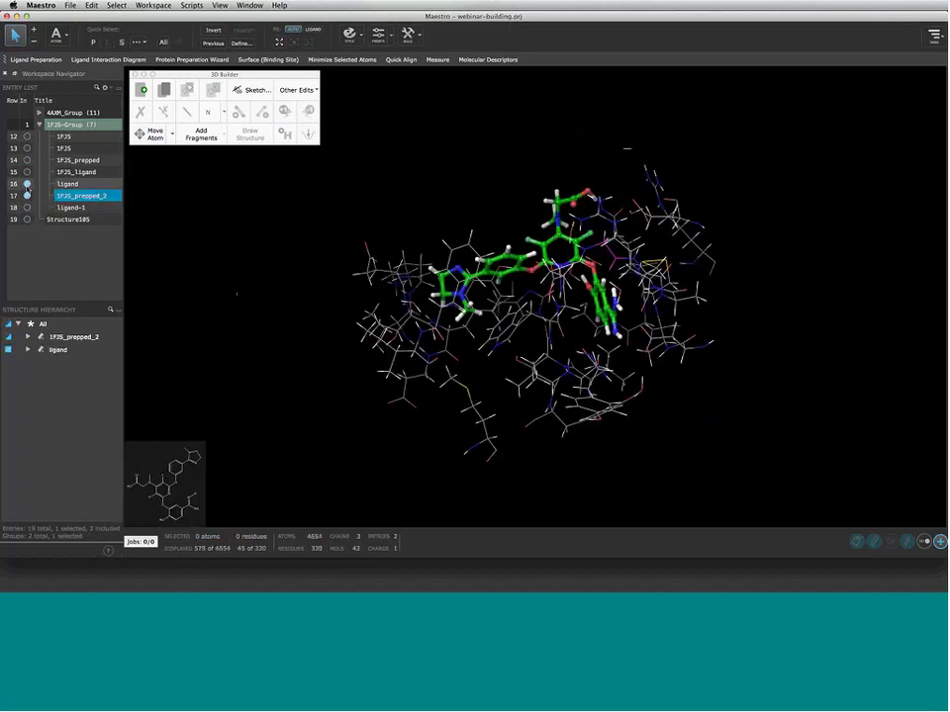
middle_click_drag(495, 304, 410, 269)
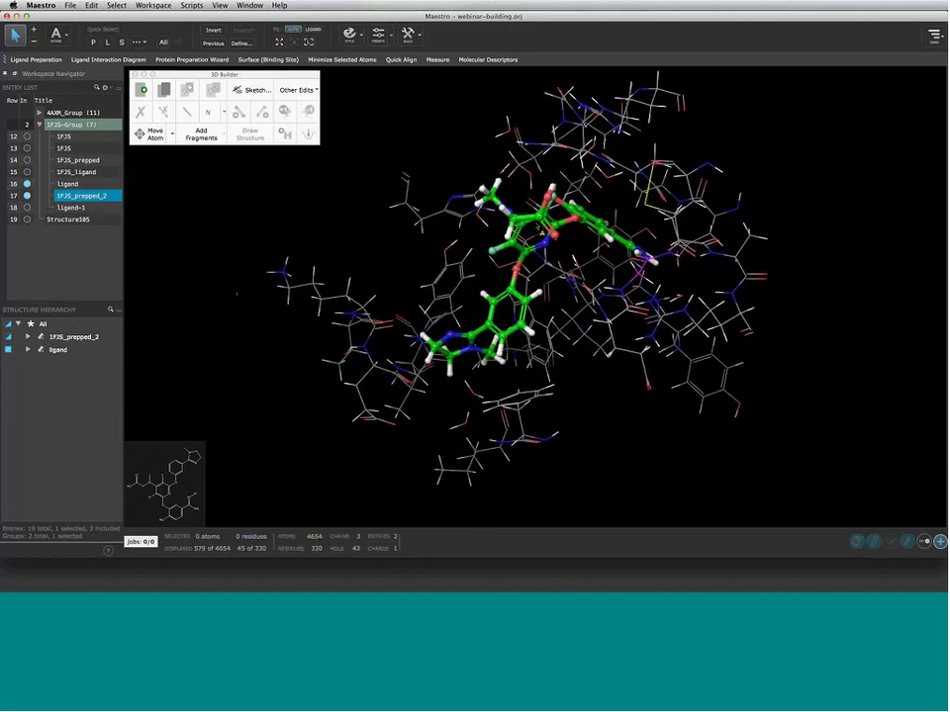
double_click(542, 221)
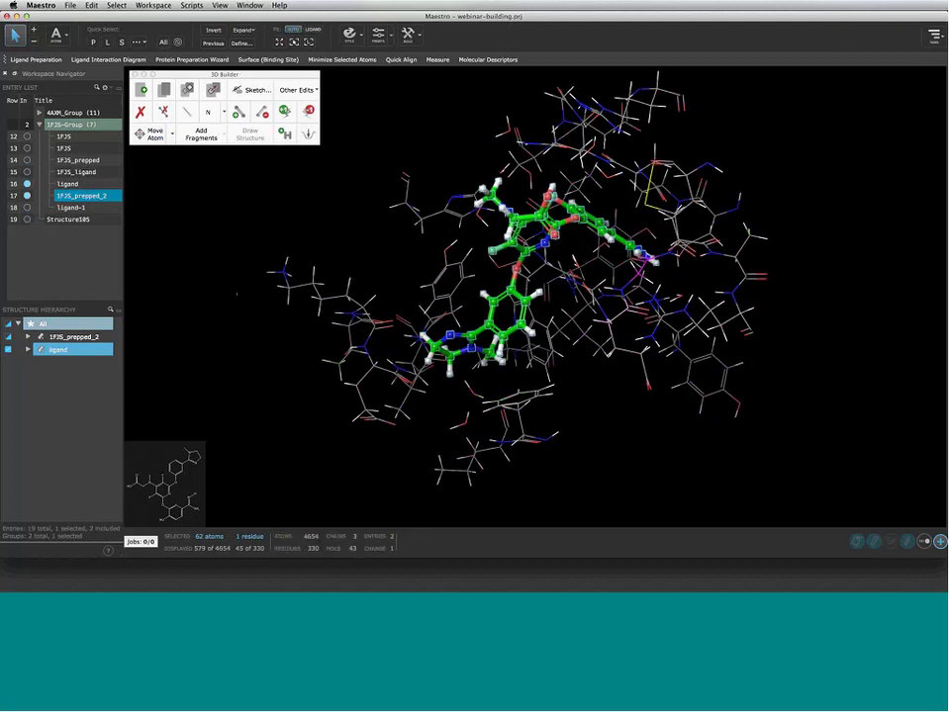
right_click_drag(648, 332, 649, 373)
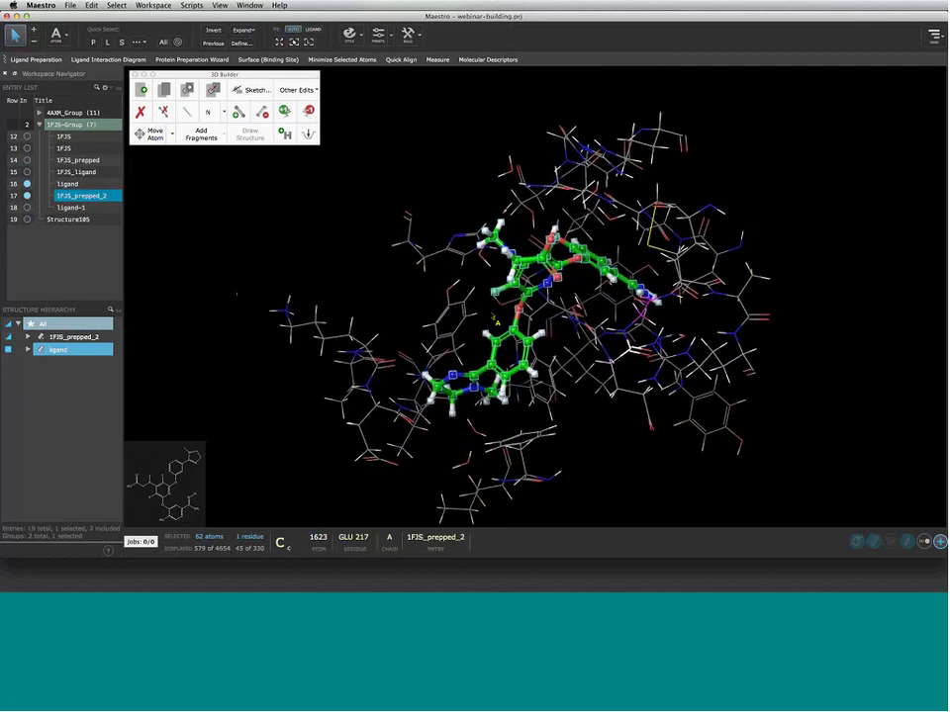
left_click(148, 136)
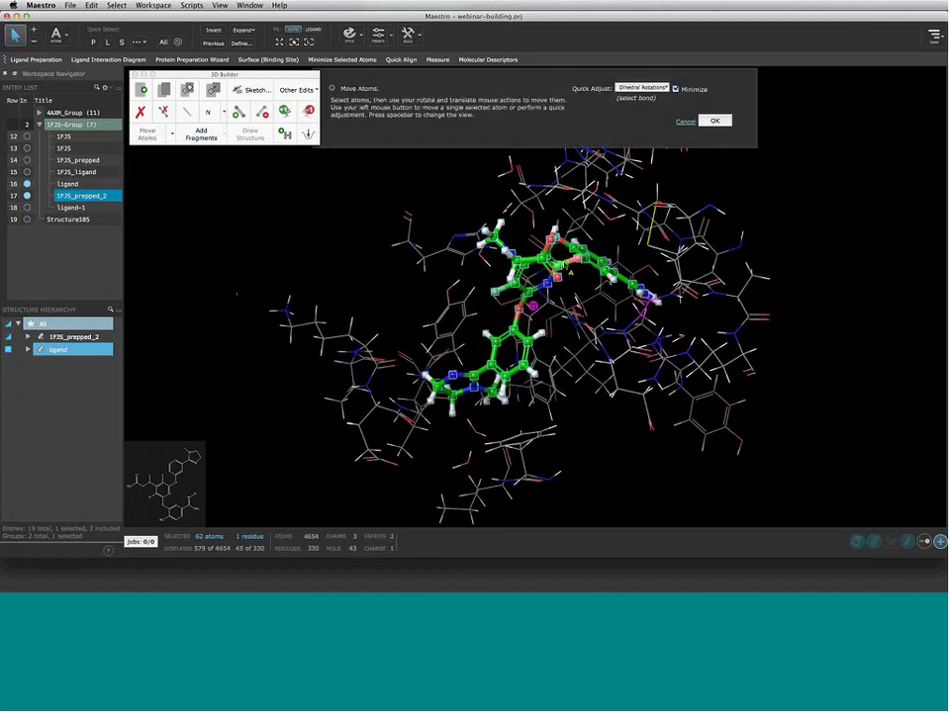
Try shifting and rotating the ligand in the pocket, cancel the move, then show ligand-1 alone
right_click_drag(576, 260, 562, 275)
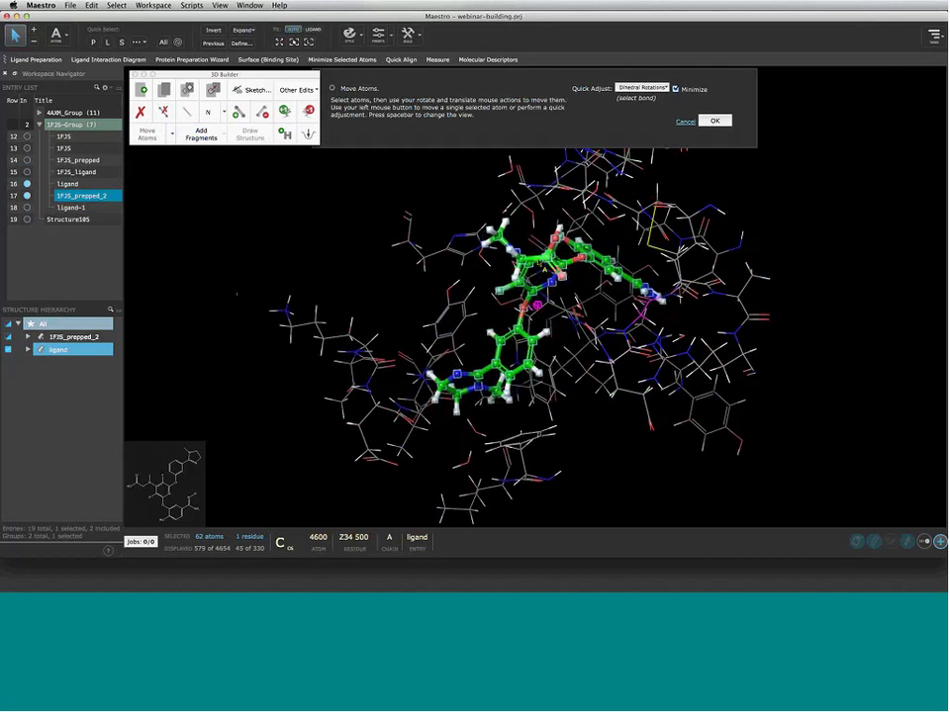
mouse_move(561, 276)
middle_mouse_down()
mouse_move(584, 277)
mouse_move(558, 279)
mouse_move(570, 276)
mouse_move(548, 266)
mouse_move(559, 267)
middle_mouse_up()
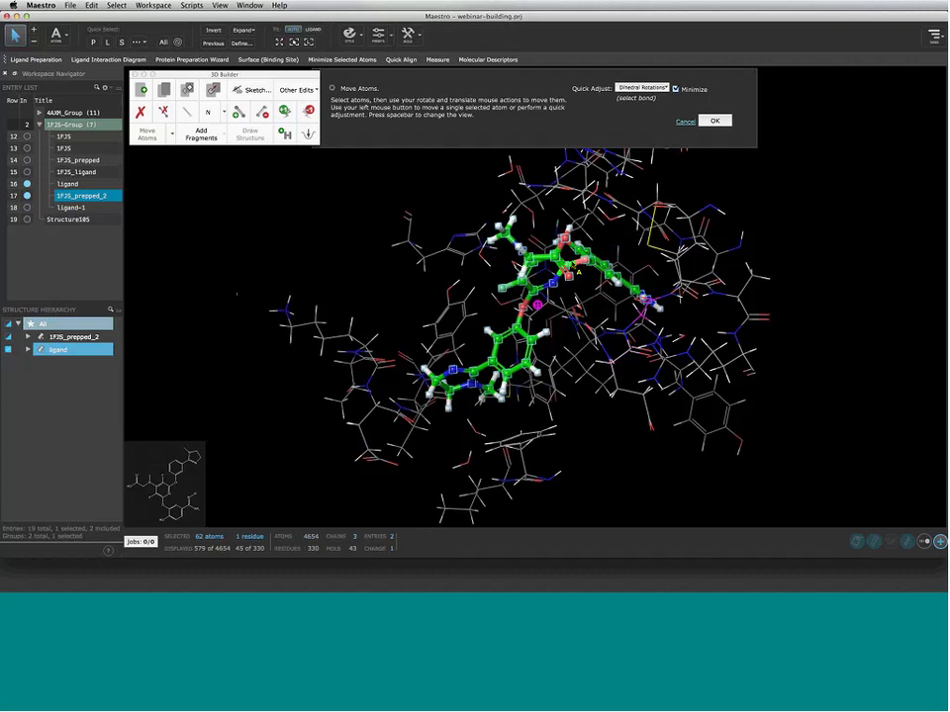
right_click_drag(562, 265, 542, 269)
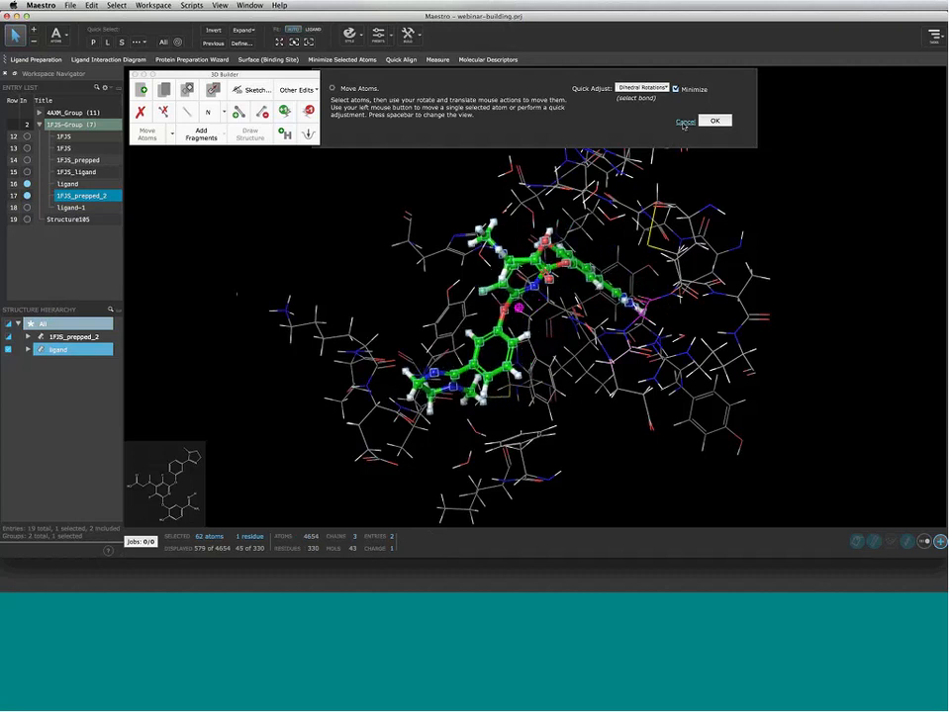
left_click(684, 122)
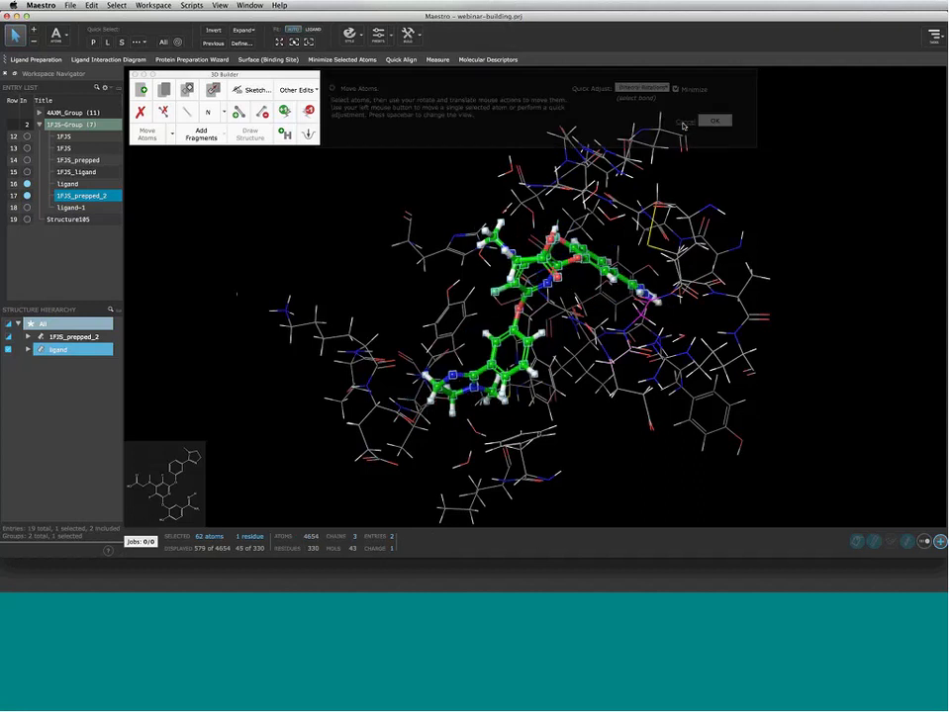
left_click(26, 208)
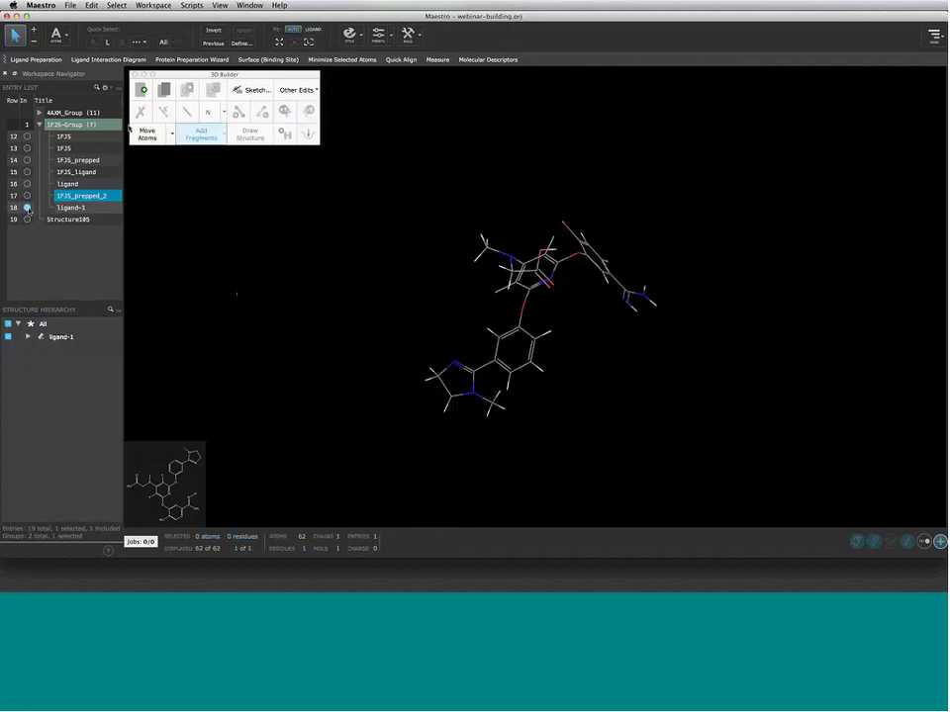
Start Move Atoms on ligand-1, reorient the view, and box-select the imidazoline ring with its methyl
left_click(146, 133)
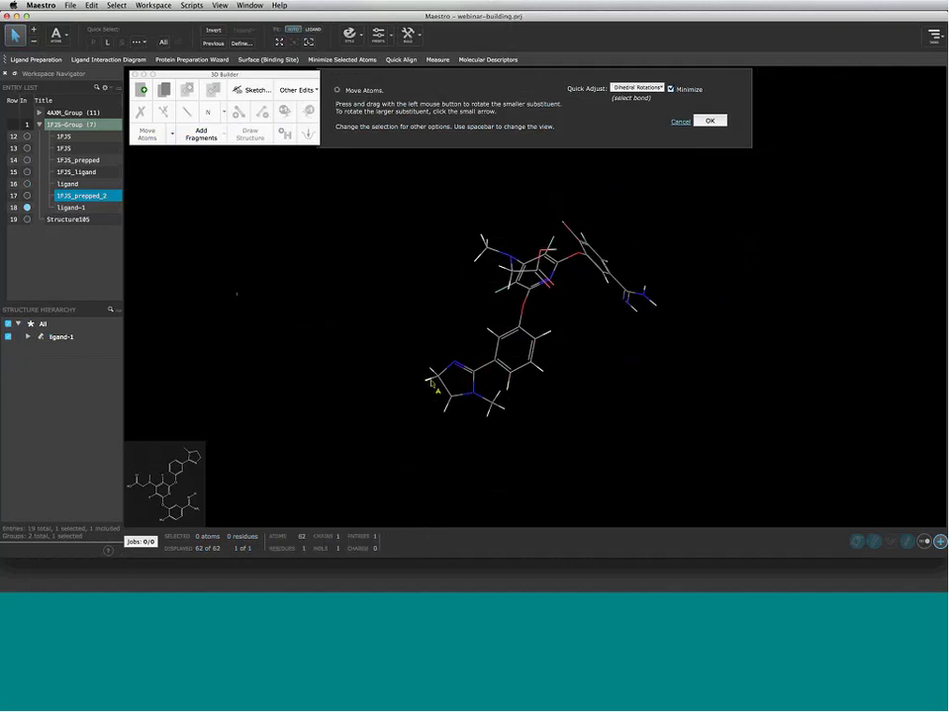
right_click(403, 275)
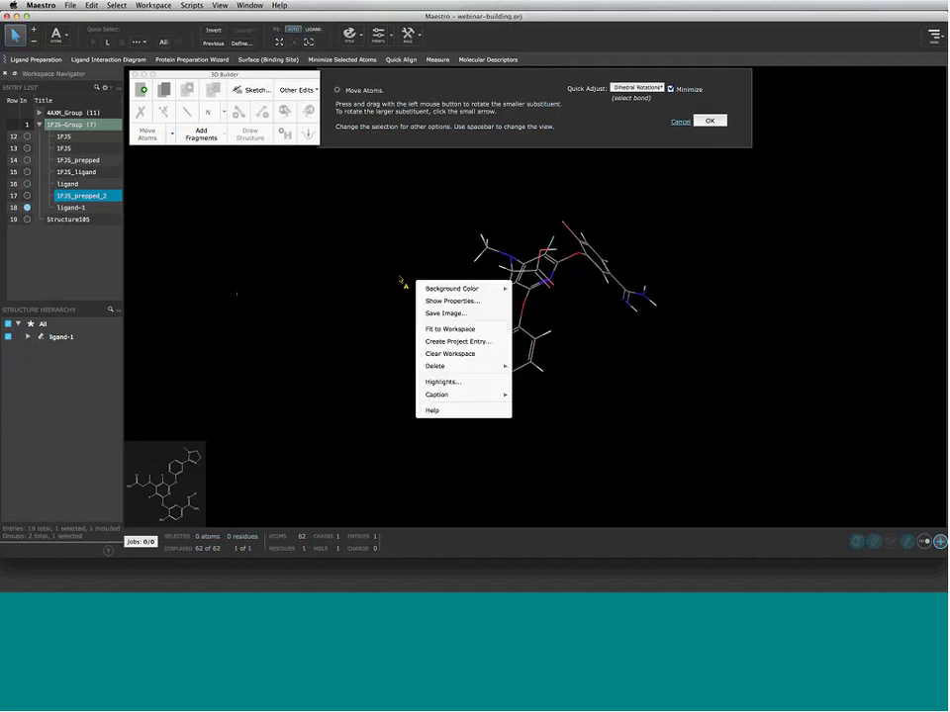
key("Escape")
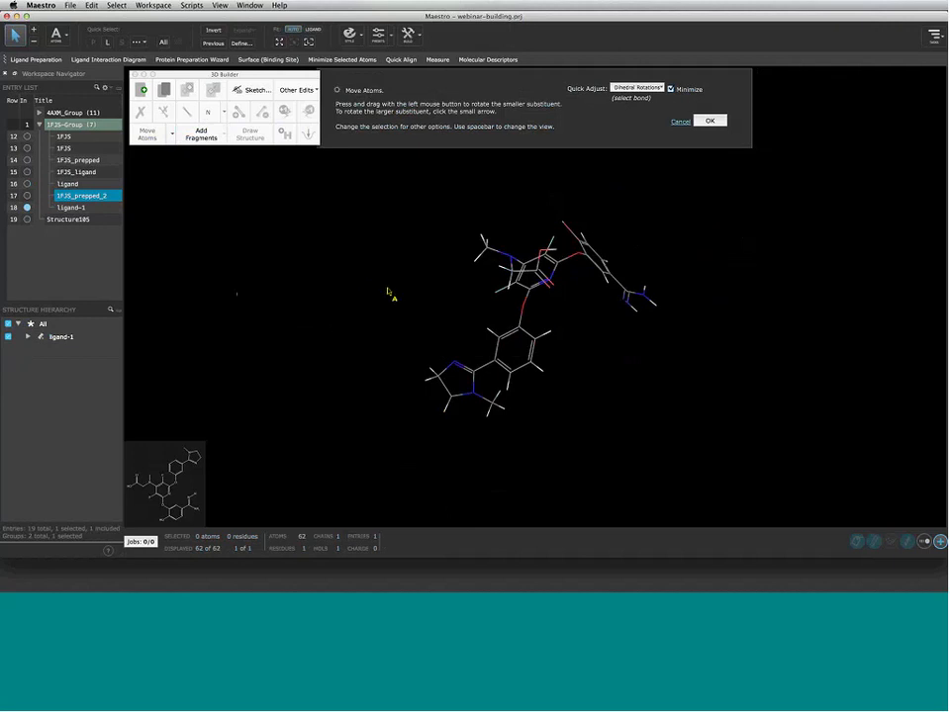
key("space")
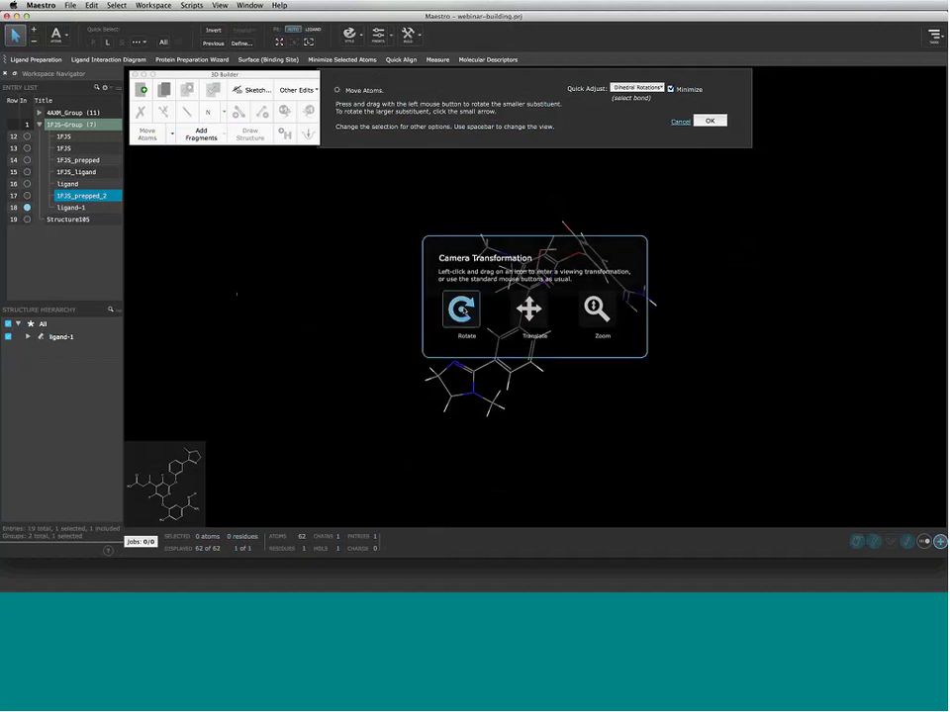
left_click_drag(462, 310, 490, 310)
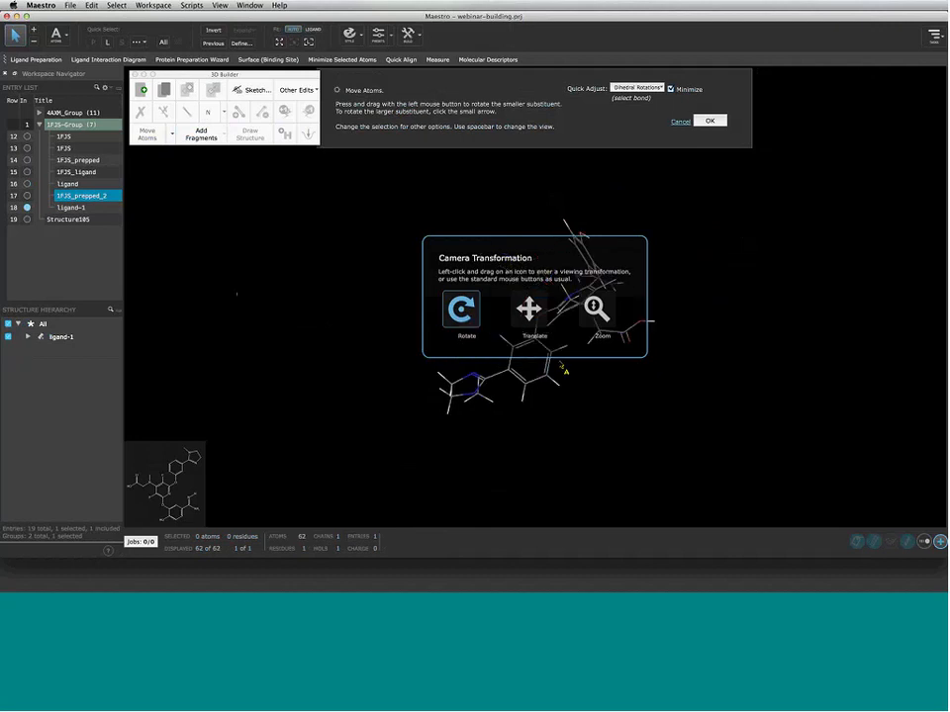
left_click_drag(565, 371, 404, 272)
left_click_drag(534, 310, 594, 287)
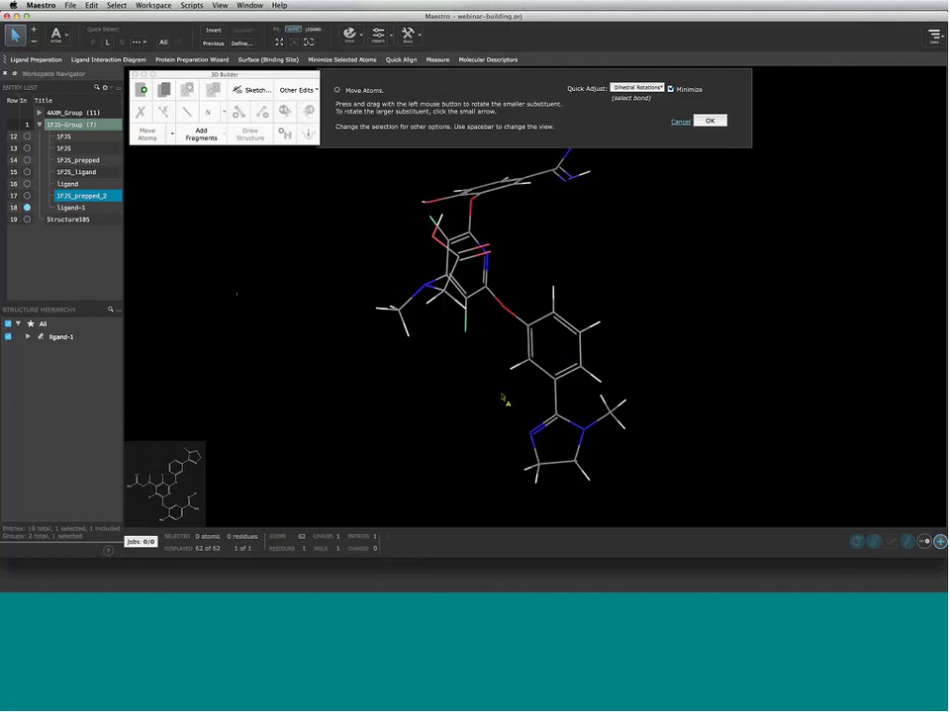
left_click_drag(500, 385, 638, 506)
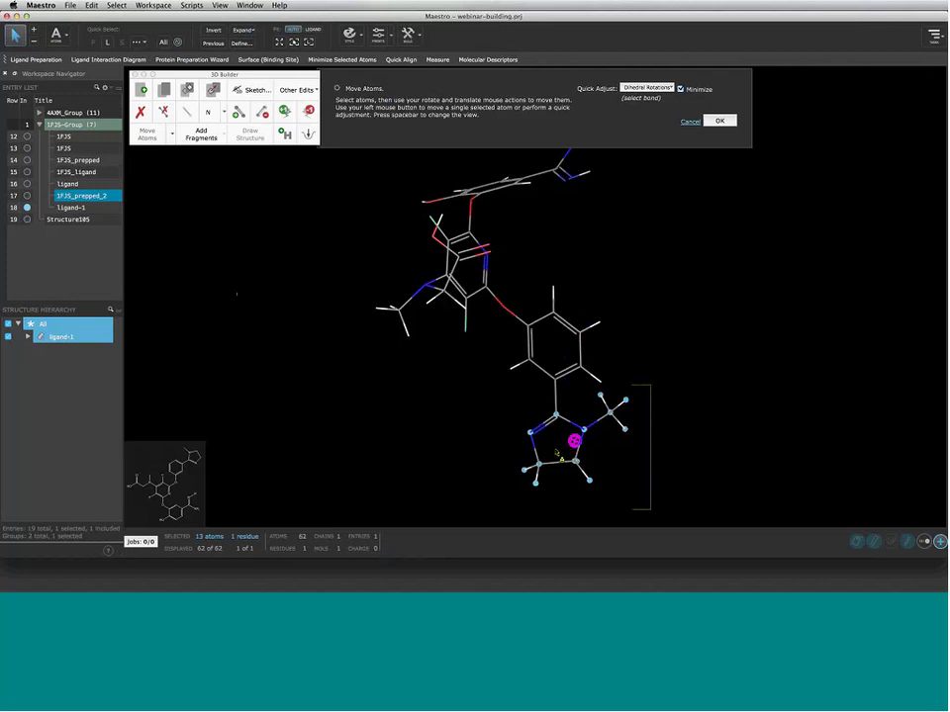
Drag the selected imidazoline ring beneath the phenyl ring and turn it to lie flat
mouse_move(557, 452)
left_mouse_down()
mouse_move(707, 461)
mouse_move(543, 382)
mouse_move(574, 456)
left_mouse_up()
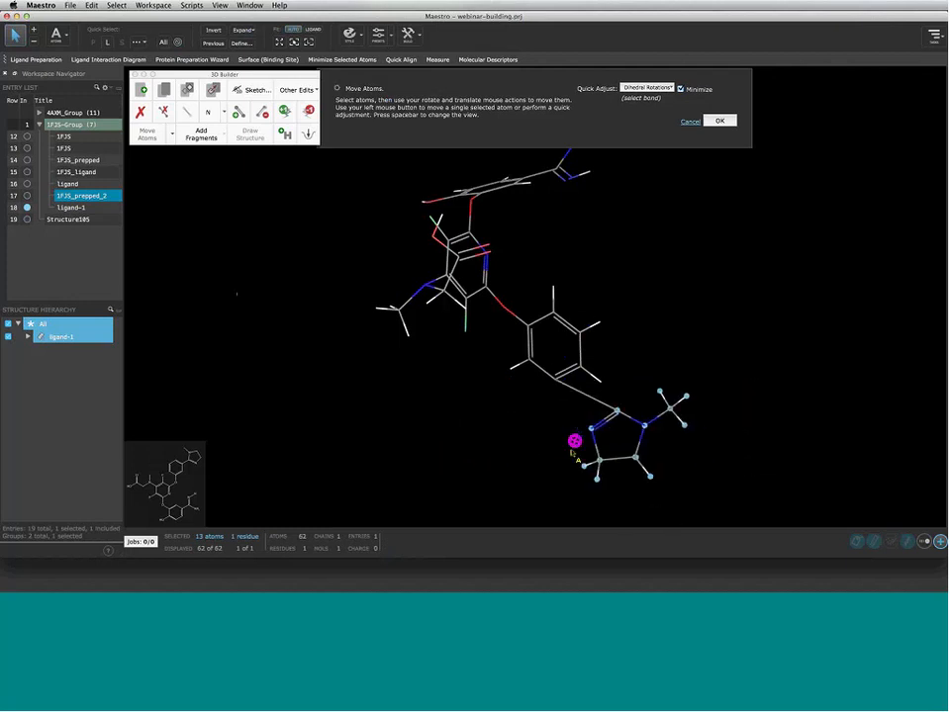
right_click_drag(571, 453, 560, 457)
middle_click_drag(591, 455, 460, 441)
mouse_move(560, 436)
middle_mouse_down()
mouse_move(546, 440)
mouse_move(560, 444)
mouse_move(549, 439)
middle_mouse_up()
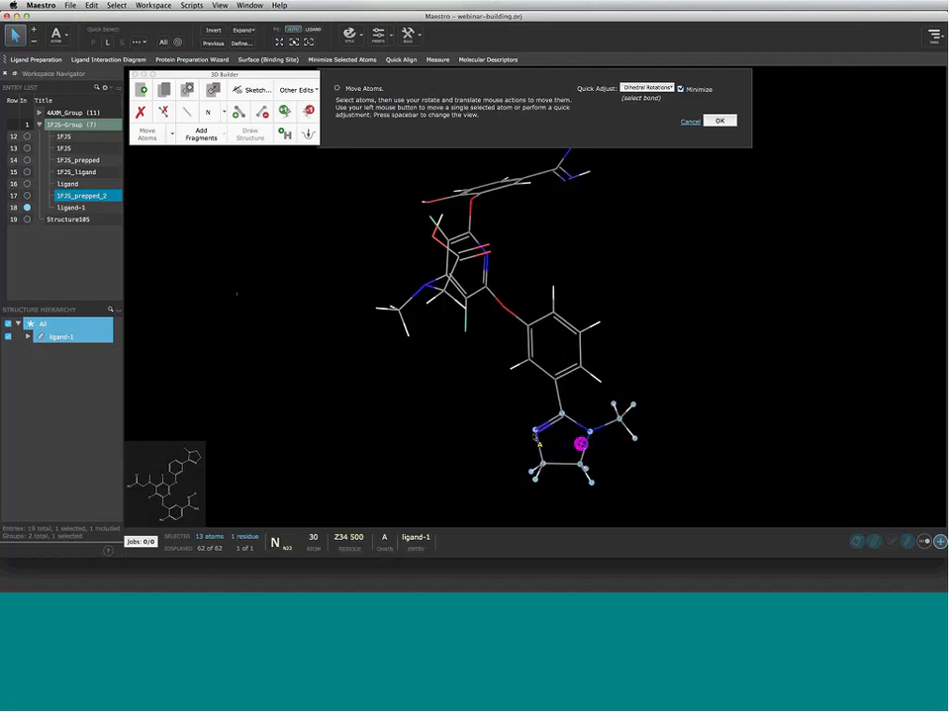
left_click(536, 432, "shift")
middle_click_drag(569, 446, 547, 453)
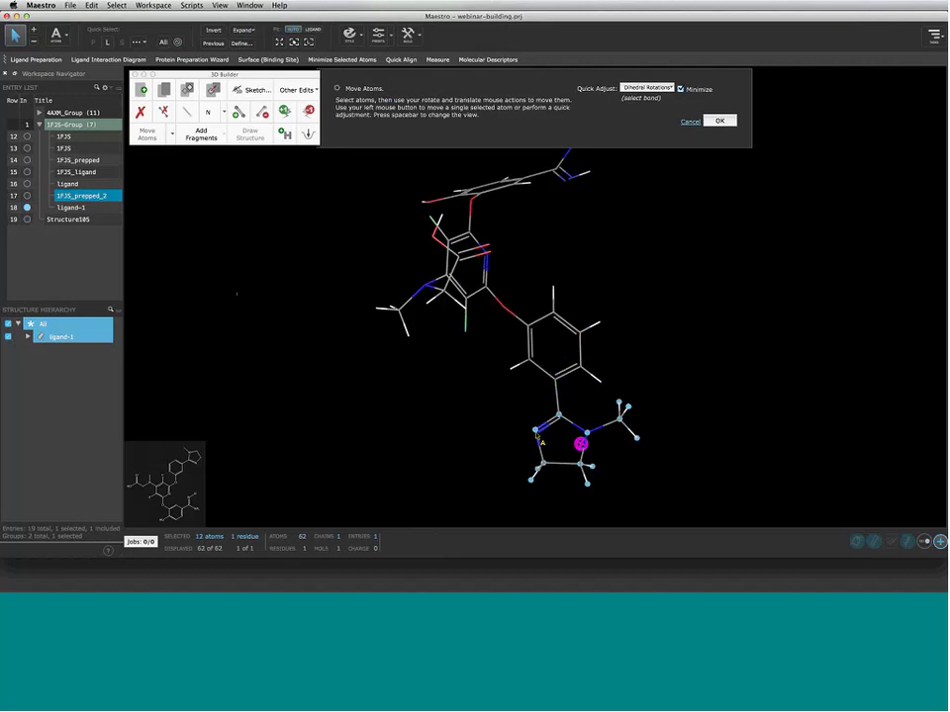
left_click(535, 430, "shift")
right_click_drag(588, 430, 592, 421)
Reposition the left methyl group, then the imidazoline's methyl carbon and one of its hydrogens
left_click_drag(370, 277, 417, 357)
mouse_move(406, 323)
right_mouse_down()
mouse_move(388, 360)
mouse_move(412, 322)
right_mouse_up()
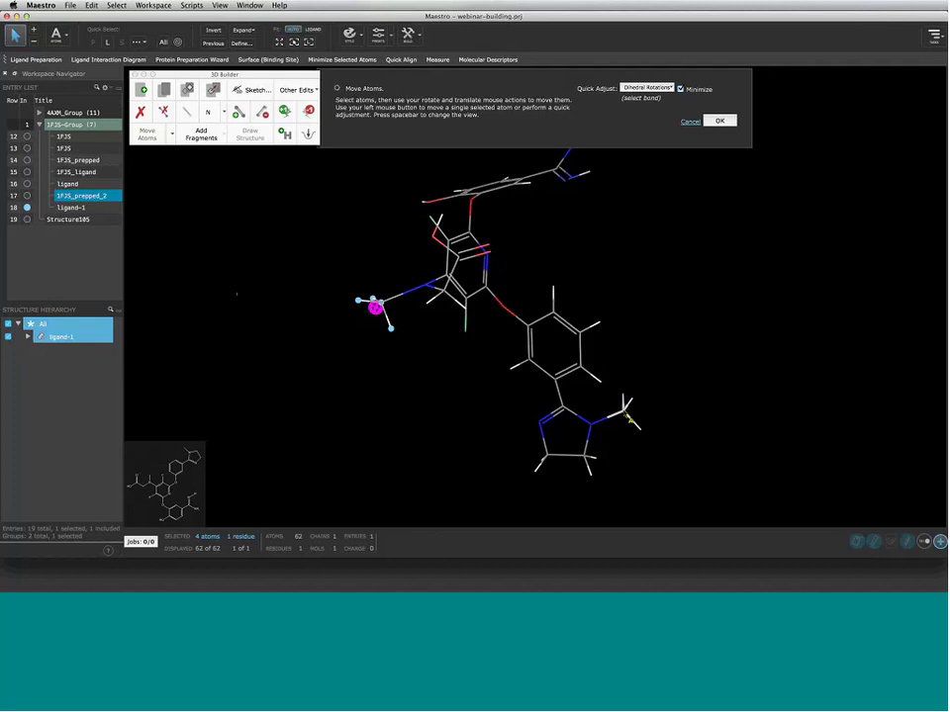
left_click(625, 412)
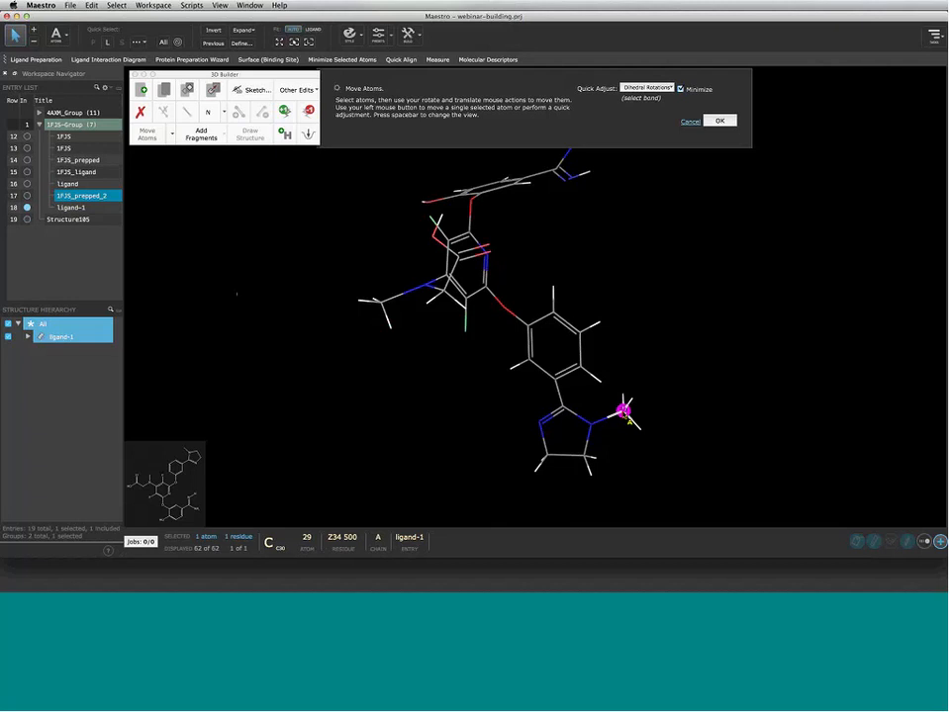
left_click_drag(624, 411, 480, 430)
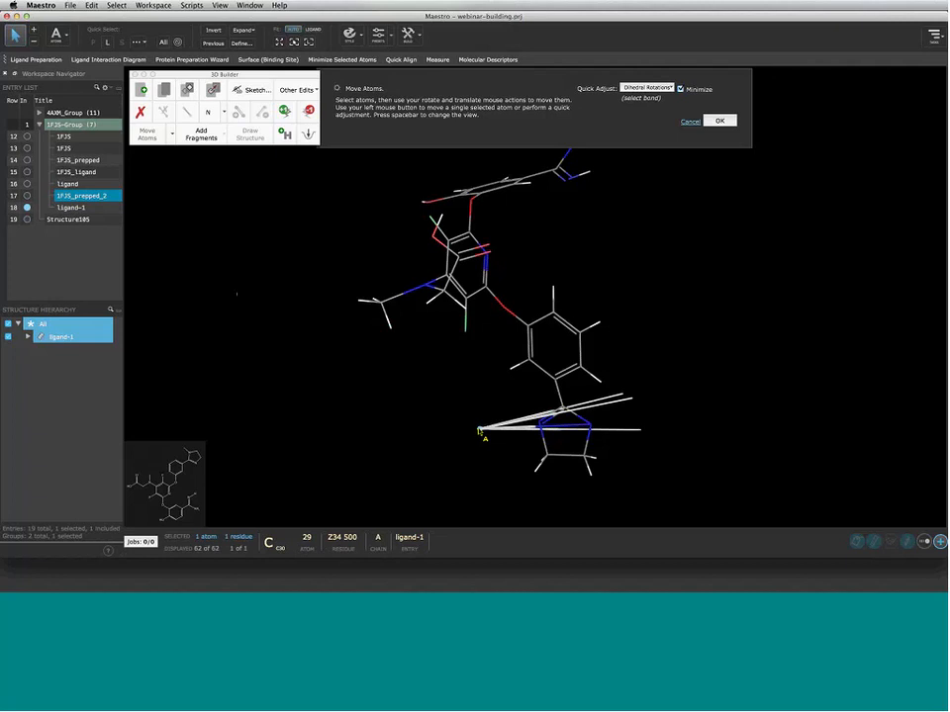
left_click_drag(479, 430, 480, 430)
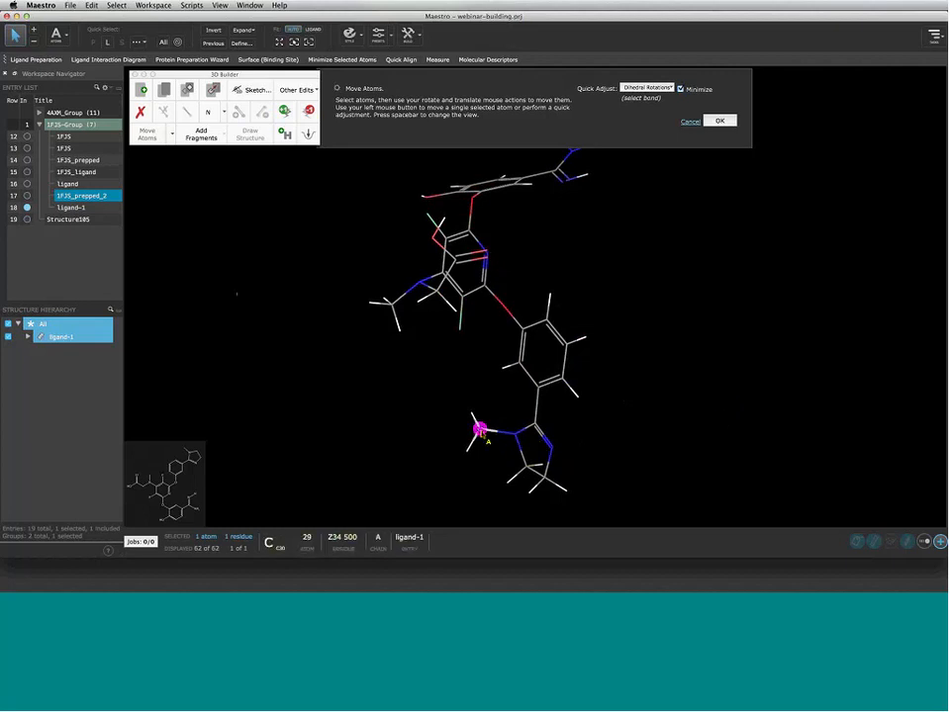
mouse_move(480, 427)
left_mouse_down()
mouse_move(493, 428)
mouse_move(492, 454)
left_mouse_up()
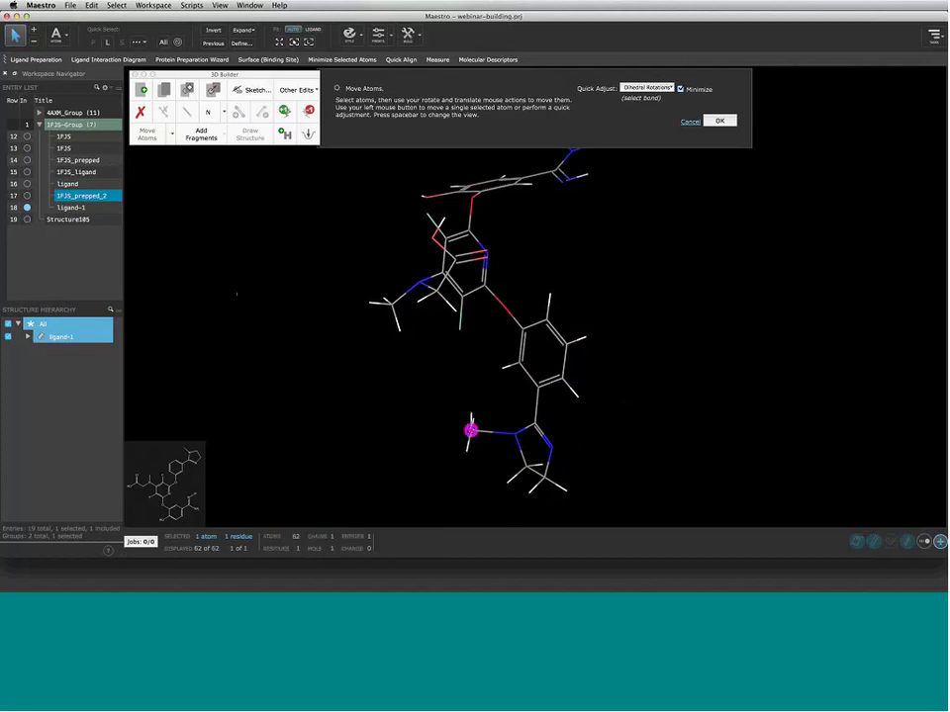
left_click(466, 448)
mouse_move(450, 438)
left_mouse_down()
mouse_move(479, 461)
mouse_move(416, 440)
mouse_move(409, 425)
left_mouse_up()
Rotate the imidazoline ring about its bond to the phenyl ring
left_click(537, 406)
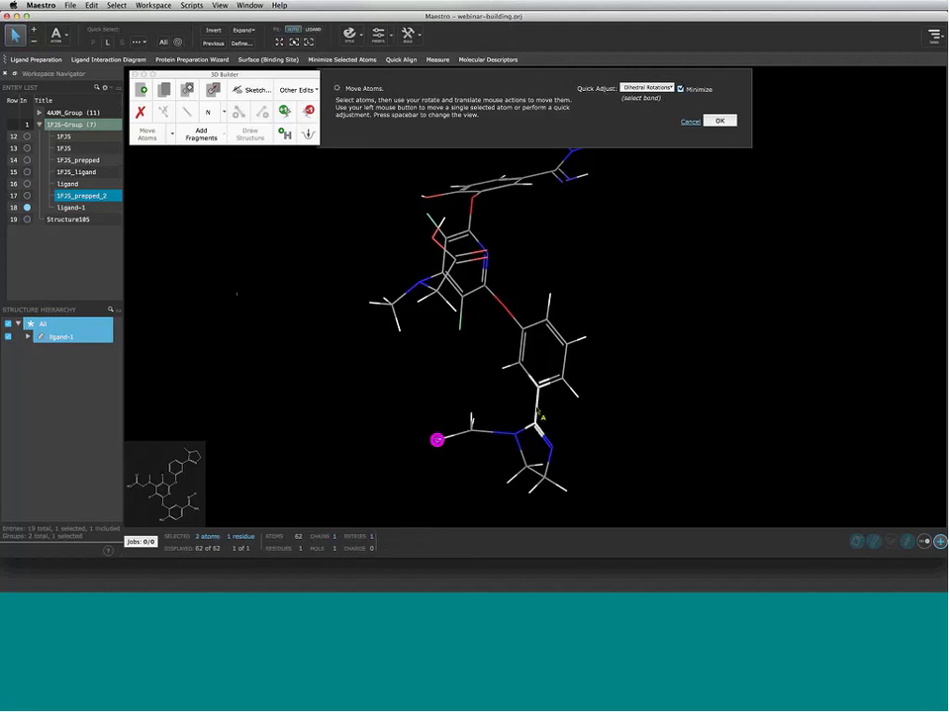
left_click(535, 409)
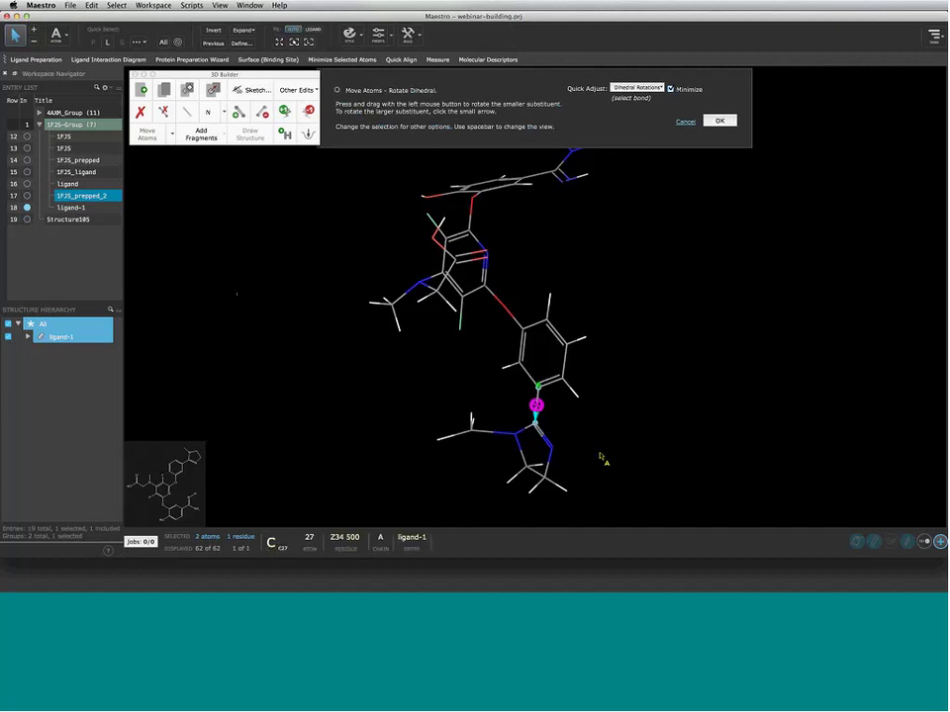
left_click_drag(599, 456, 447, 432)
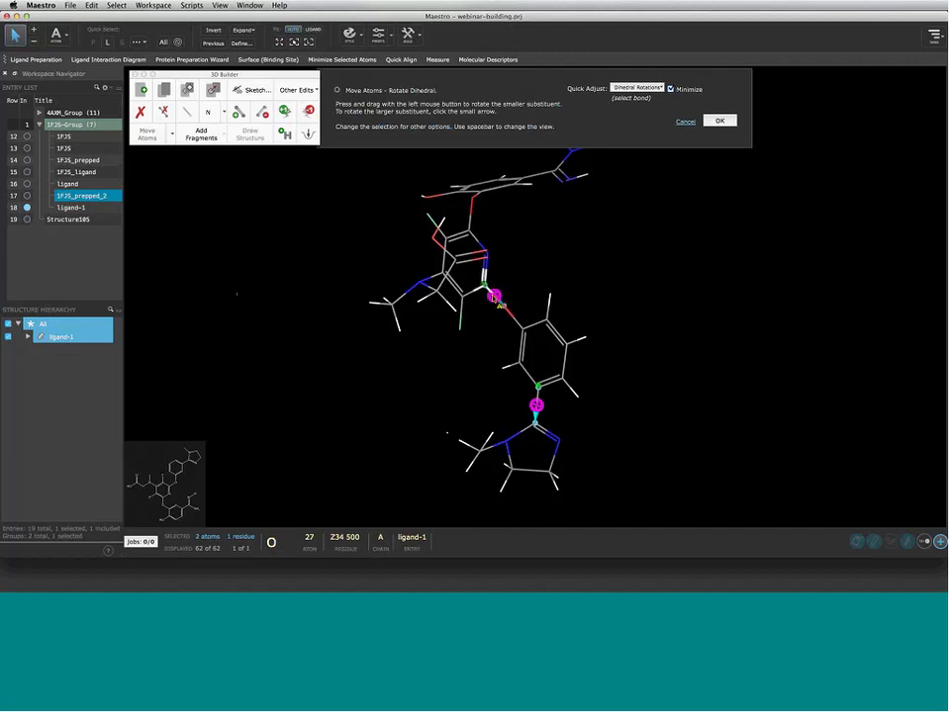
Select the ether oxygen–phenyl bond and swing the phenyl–imidazoline substituent around it
left_click(493, 296)
mouse_move(529, 270)
left_mouse_down()
mouse_move(470, 273)
mouse_move(534, 274)
left_mouse_up()
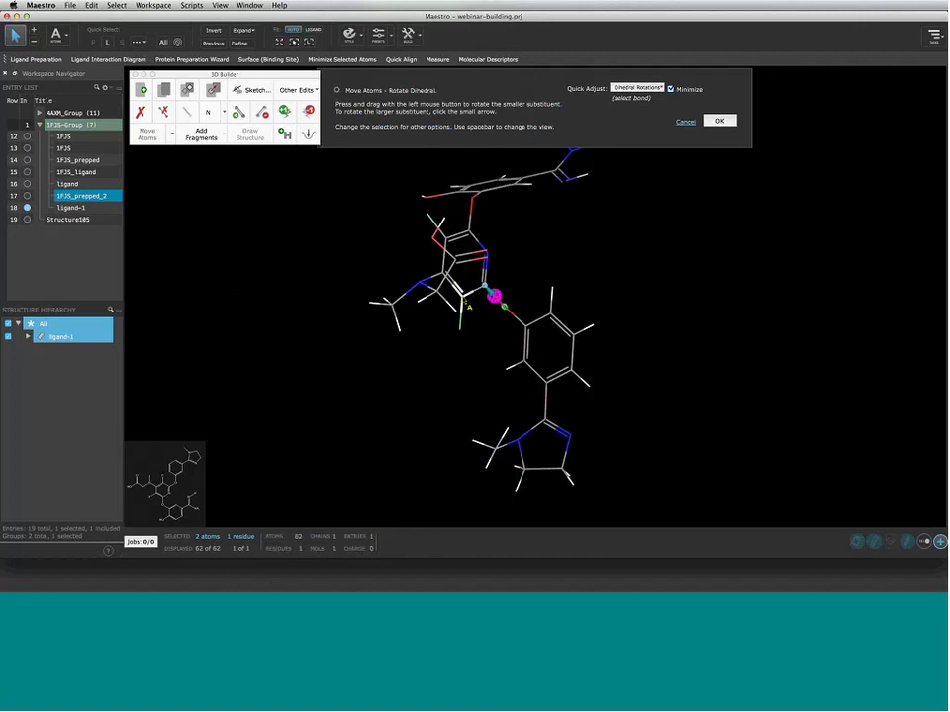
left_click(463, 297, "shift")
left_click(460, 329, "shift")
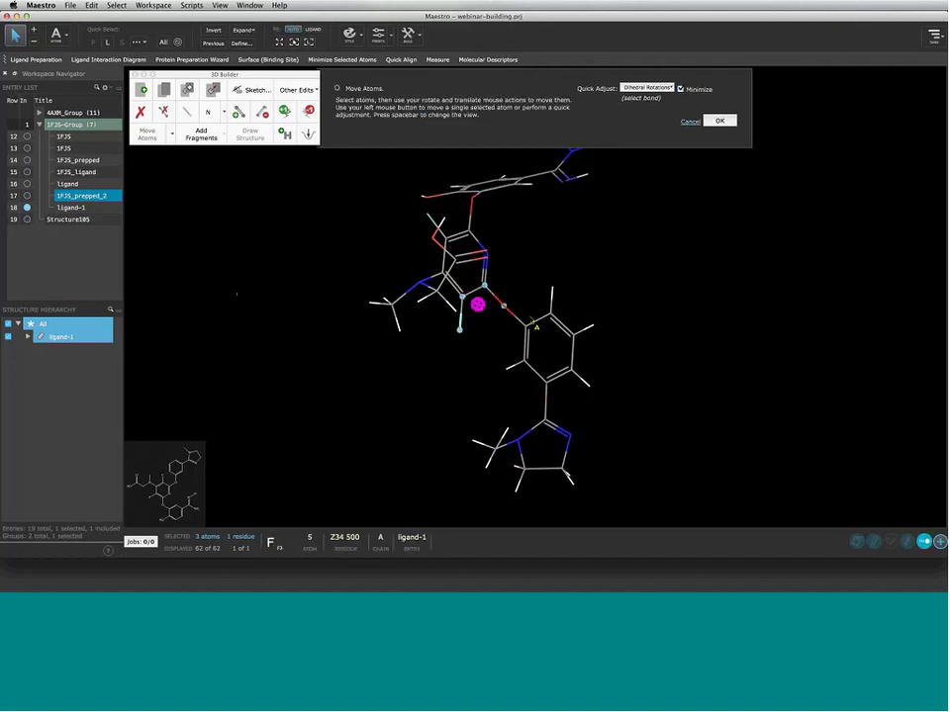
left_click(502, 308, "shift")
left_click(502, 309)
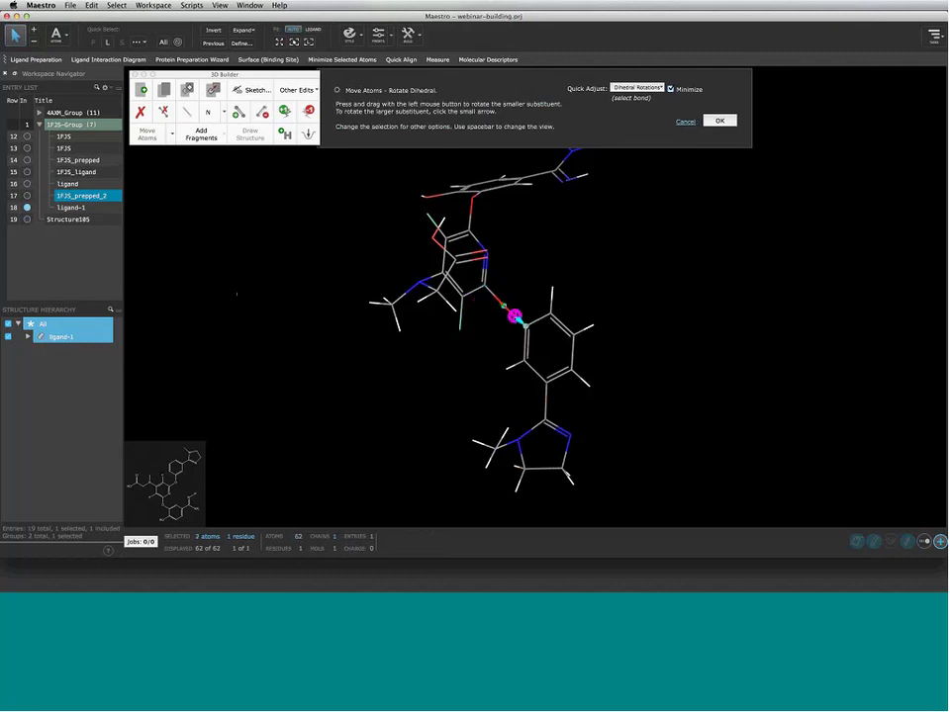
left_click_drag(558, 269, 542, 293)
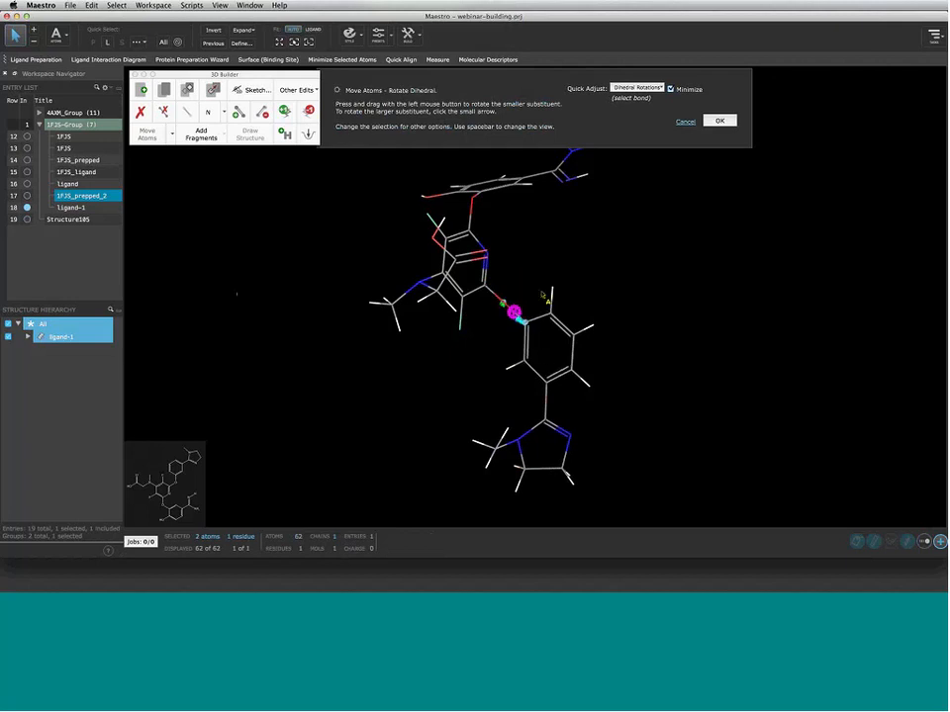
left_click_drag(641, 375, 577, 411)
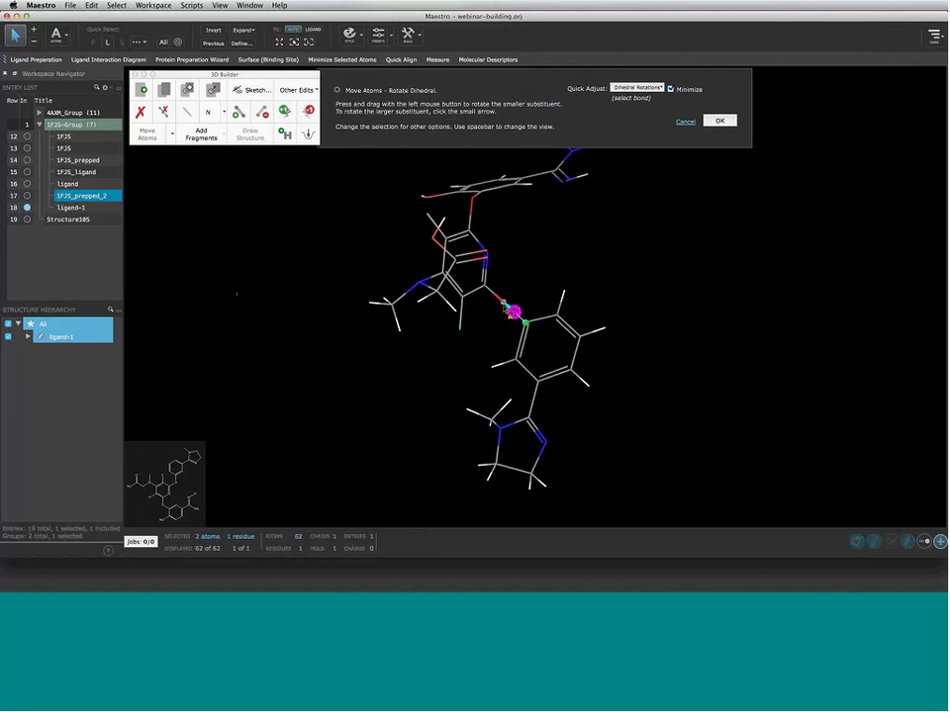
left_click_drag(580, 291, 540, 251)
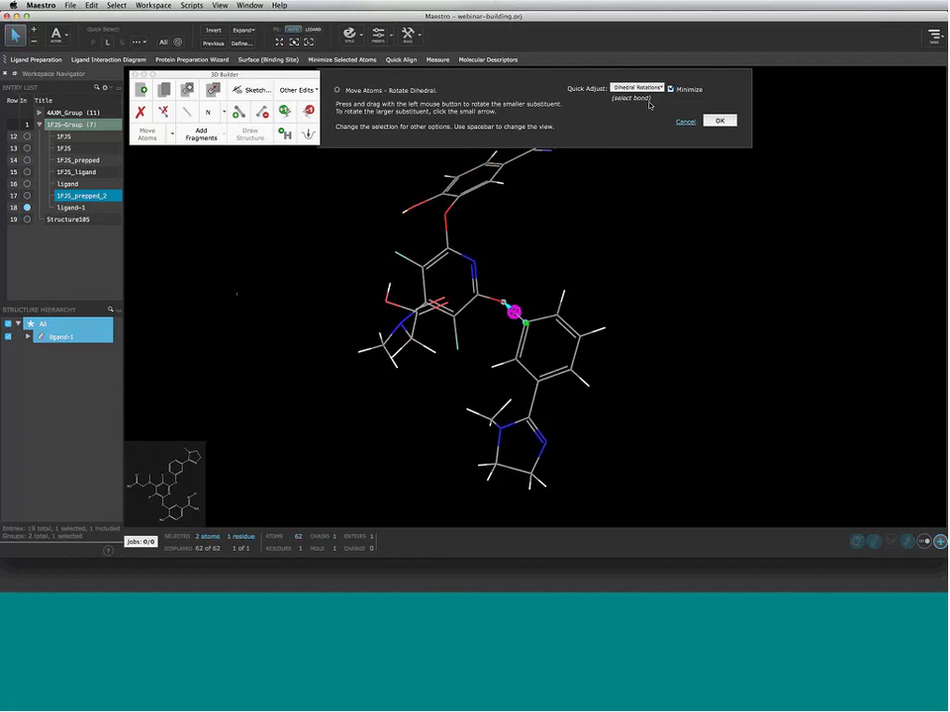
left_click(637, 88)
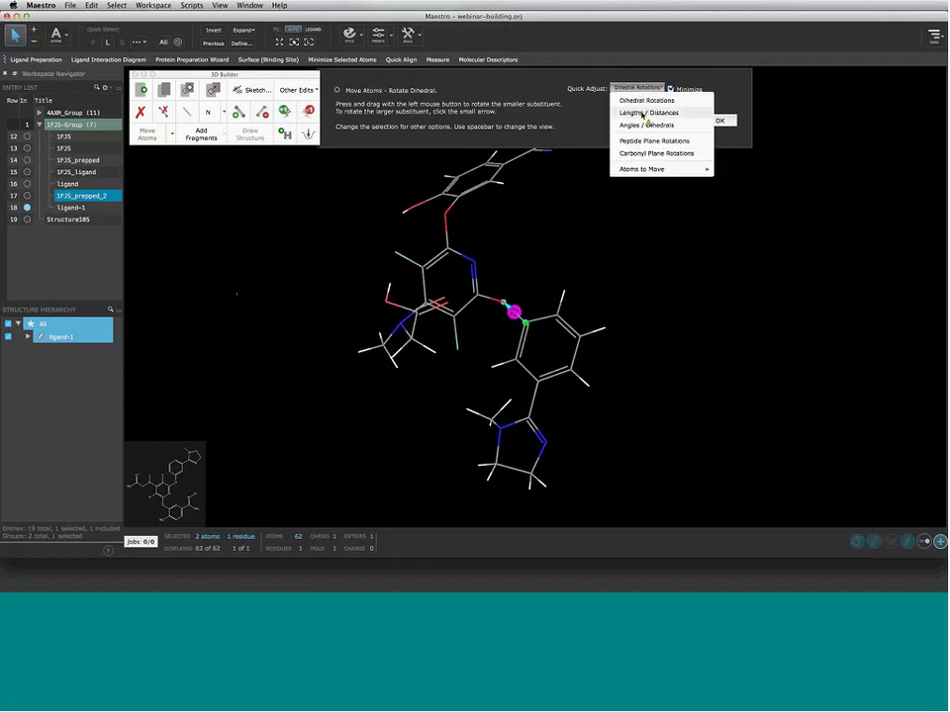
Stretch the ether bond from 1.37 to 1.61, then shorten a two-atom distance from 2.21 to about 1.88
left_click(642, 115)
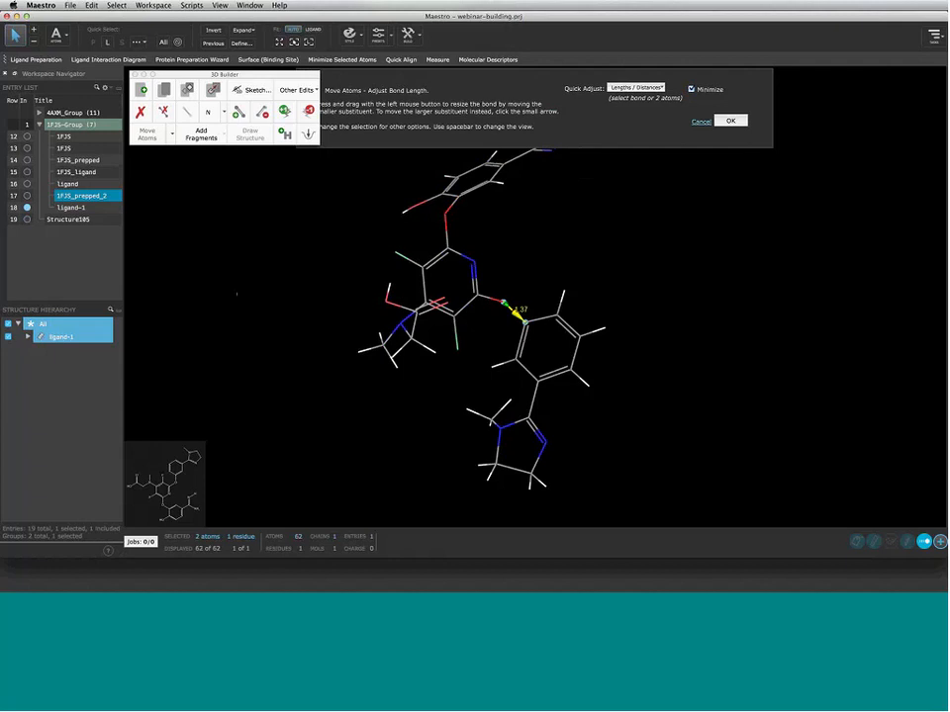
left_click_drag(646, 462, 625, 447)
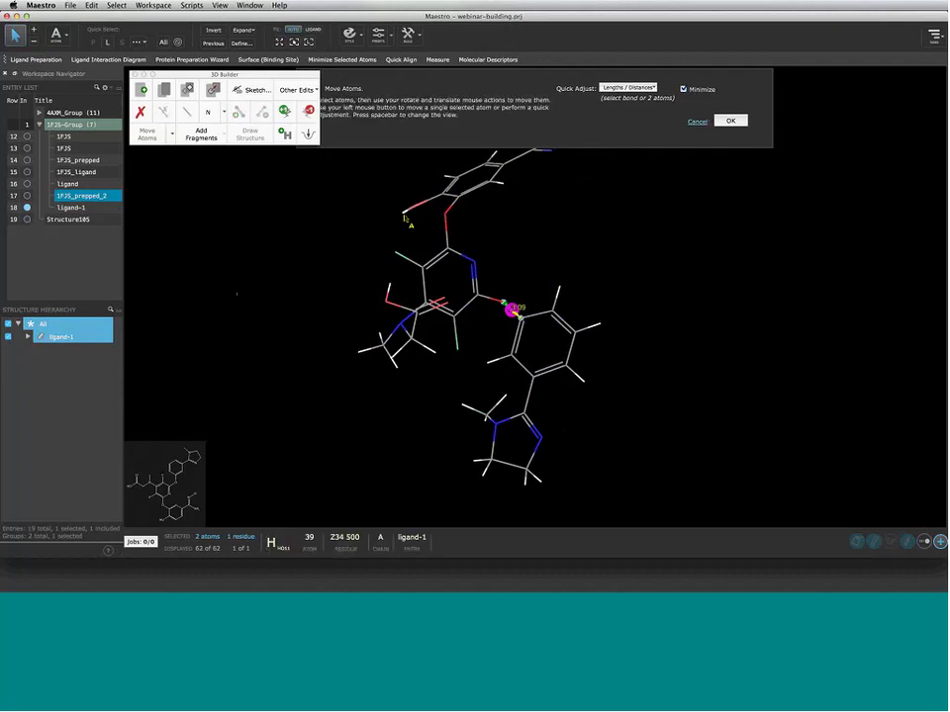
left_click(402, 213)
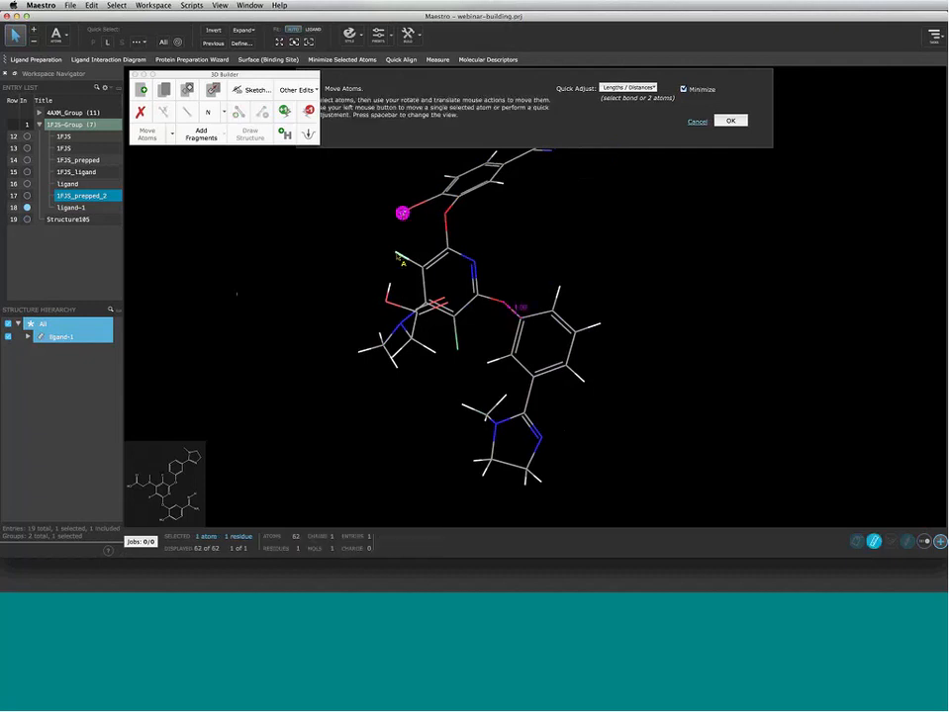
left_click(397, 254, "shift")
left_click_drag(385, 254, 349, 239)
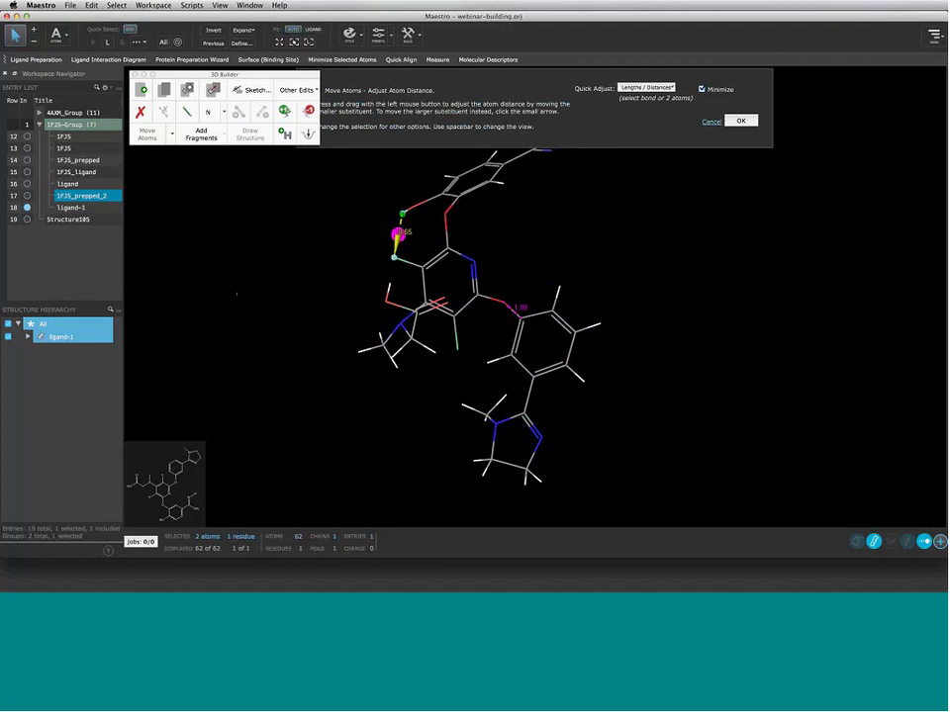
left_click(660, 88)
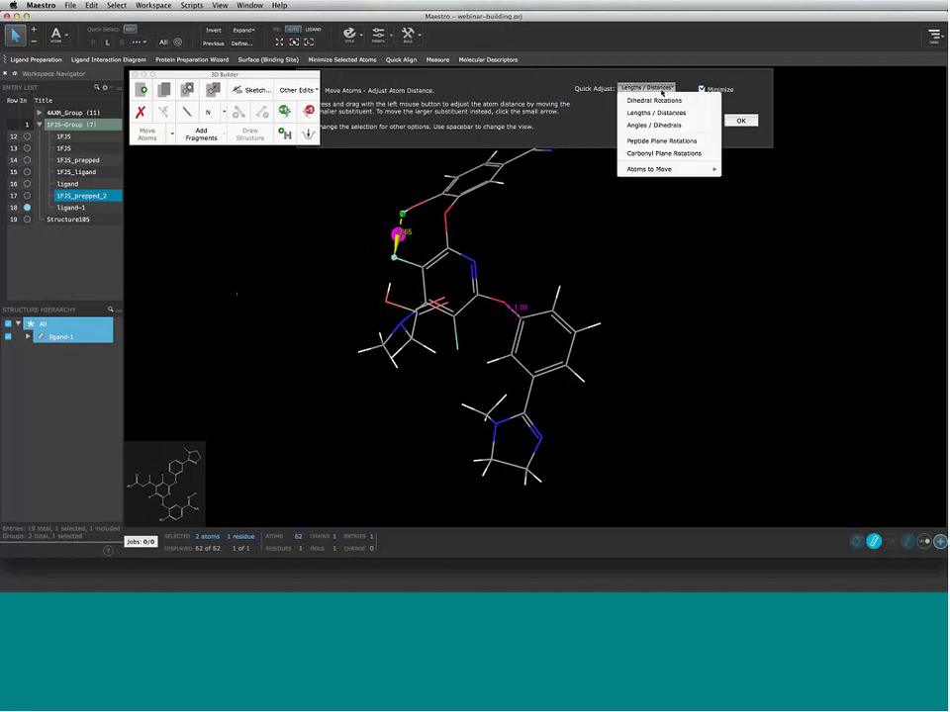
In Angles / Dihedrals mode, swing the lower phenyl group to change the central ring–ether angle
left_click(668, 125)
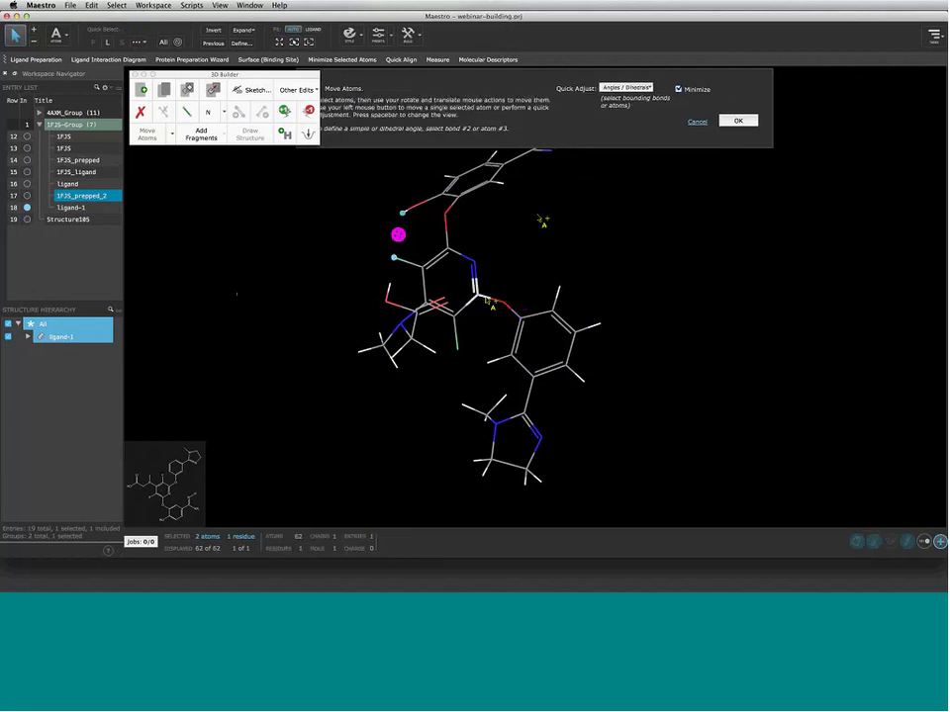
left_click(487, 300)
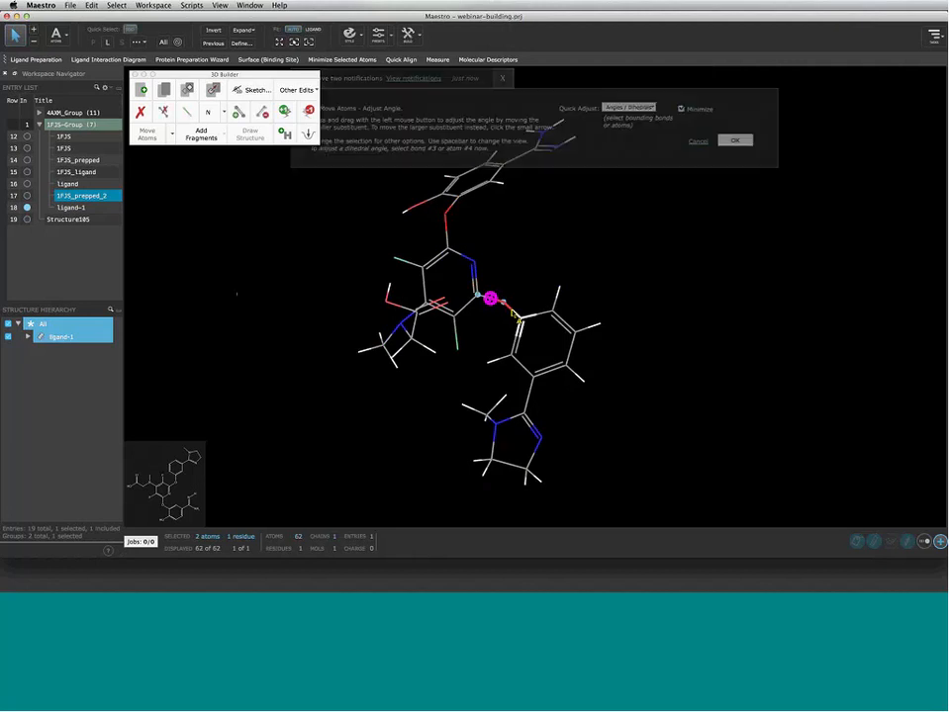
left_click(505, 305)
mouse_move(505, 304)
left_mouse_down()
mouse_move(460, 346)
mouse_move(471, 384)
mouse_move(469, 374)
mouse_move(509, 382)
mouse_move(495, 380)
left_mouse_up()
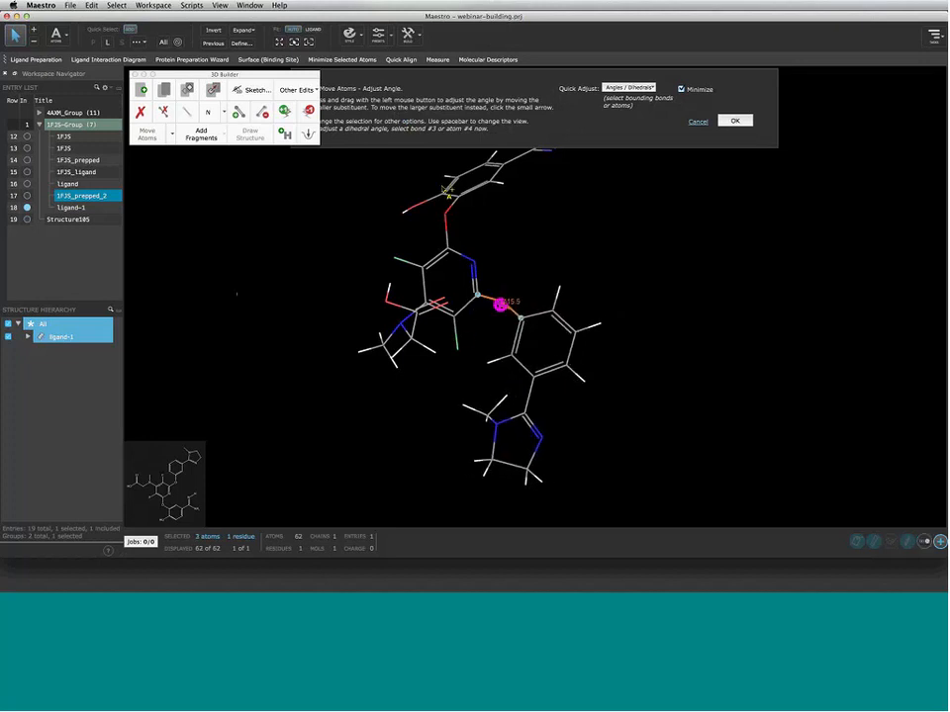
Pick four atoms of the upper ether linkage and twist the top ring's dihedral
left_click(457, 198)
left_click(500, 303)
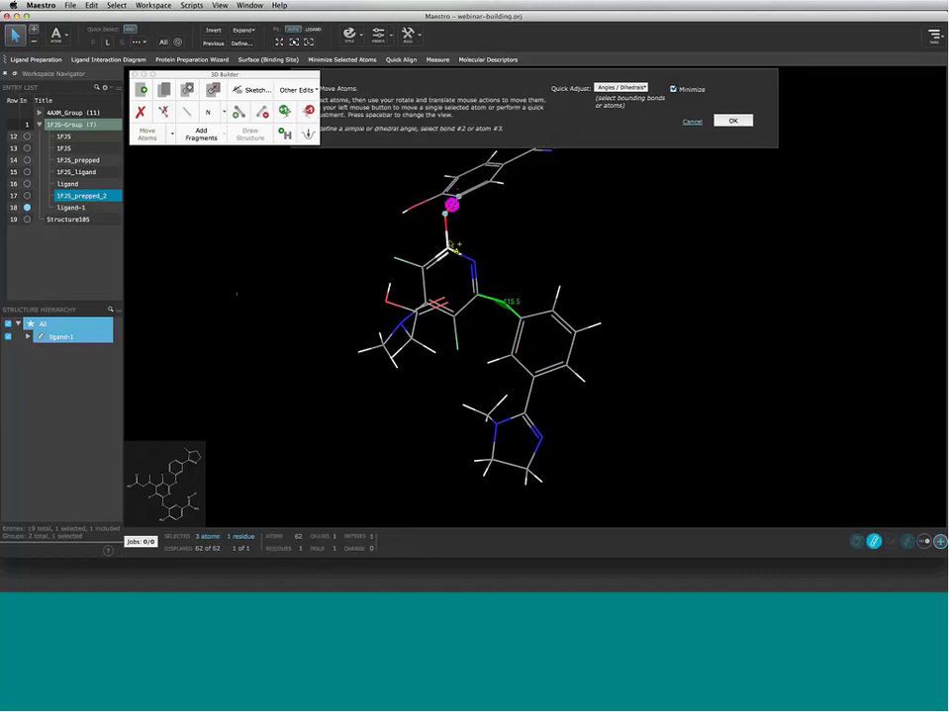
left_click(451, 245)
left_click(465, 260)
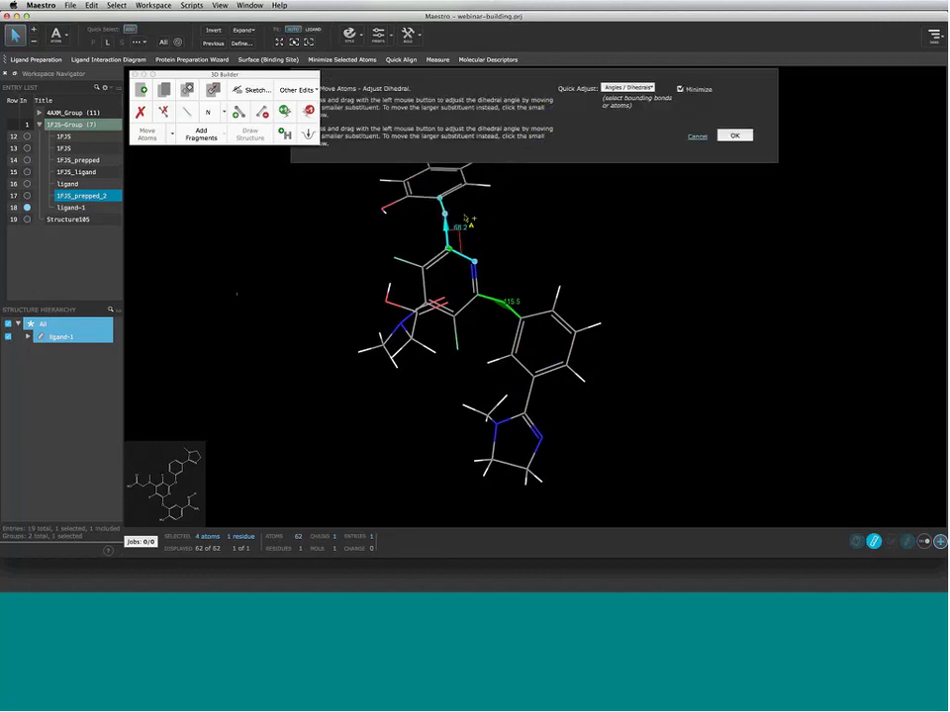
left_click_drag(465, 217, 428, 282)
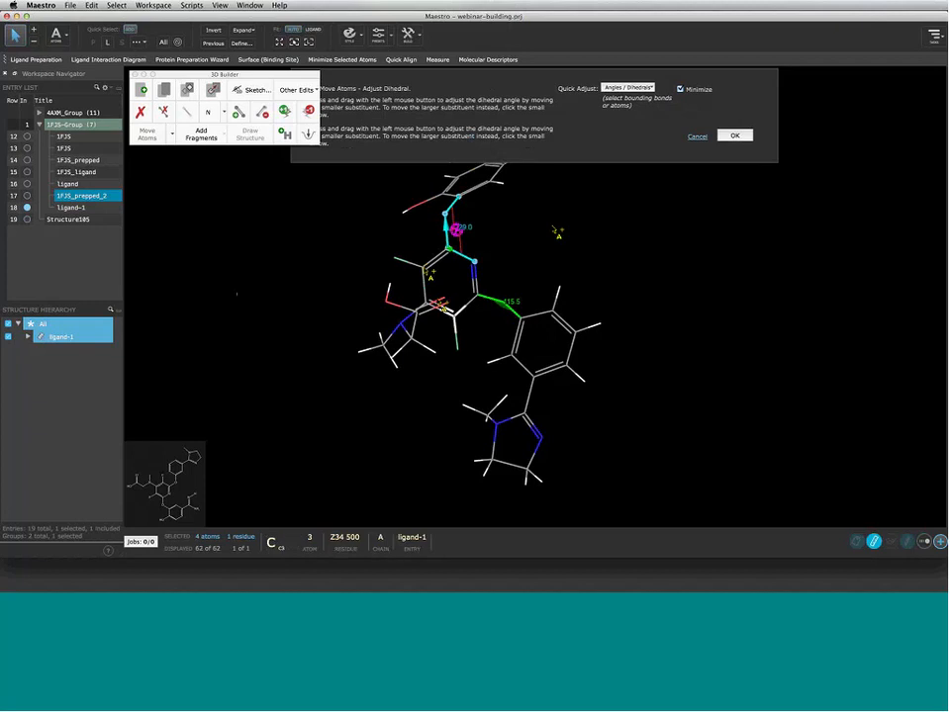
Widen the ether-oxygen angle toward the lower phenyl ring to about 120.1 degrees
left_click(498, 305)
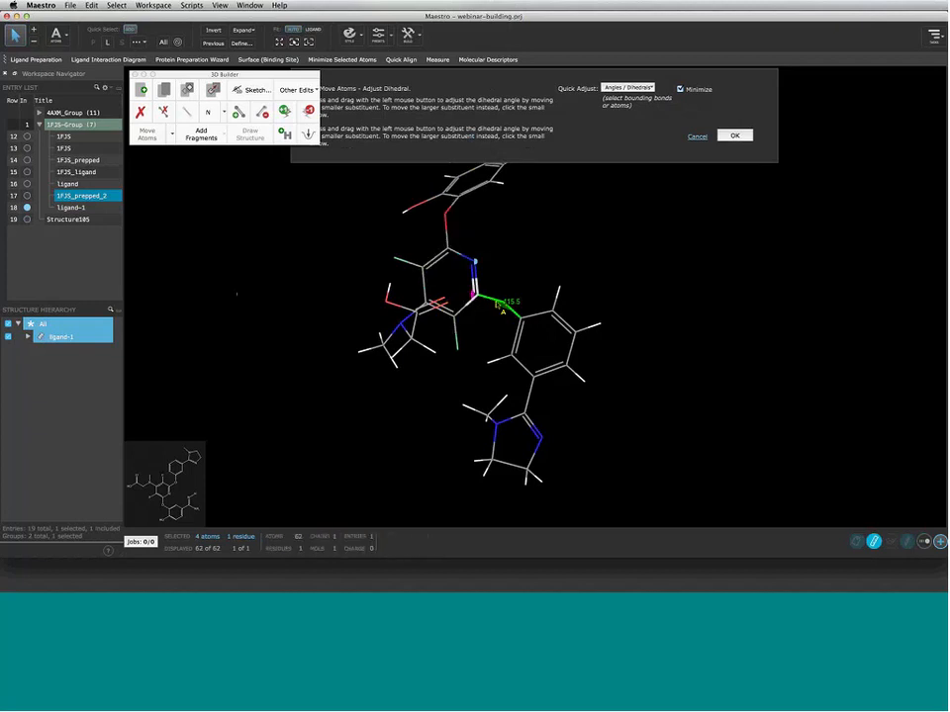
left_click(477, 295)
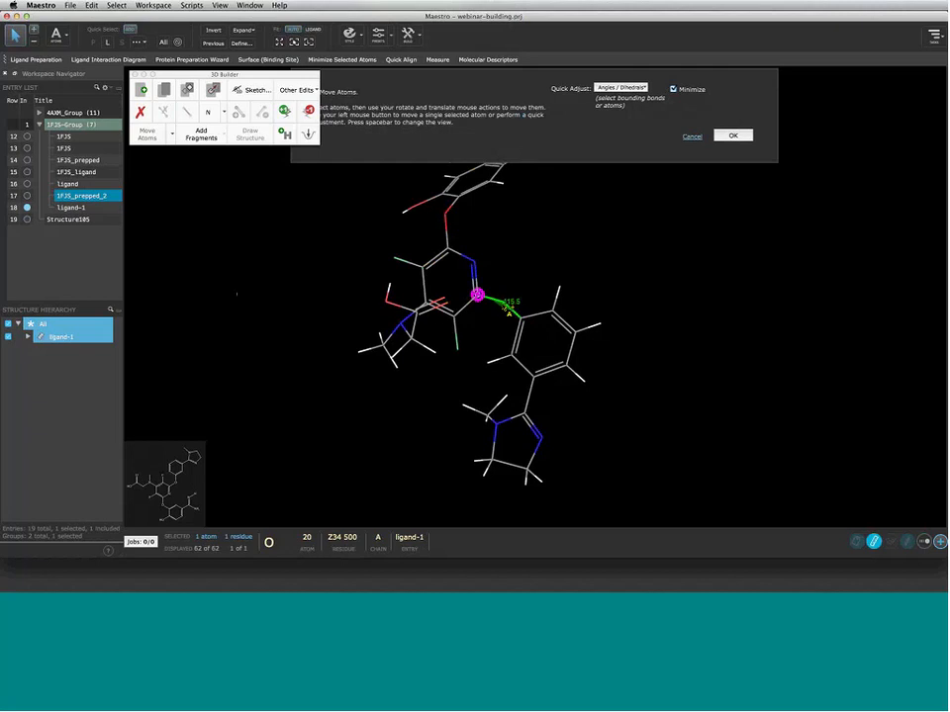
left_click(506, 309)
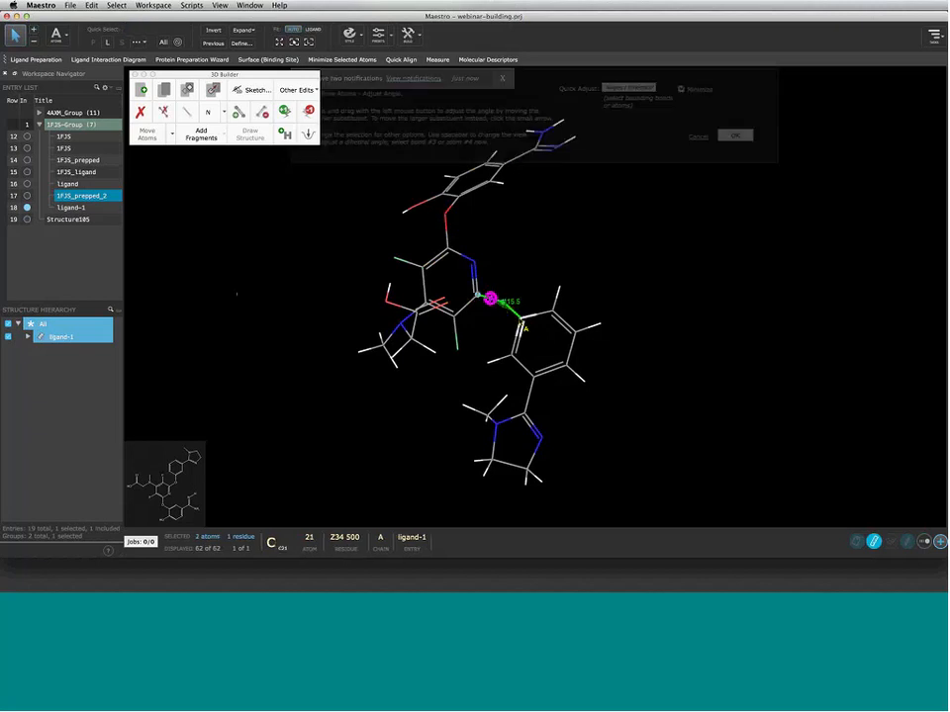
left_click_drag(521, 326, 547, 346)
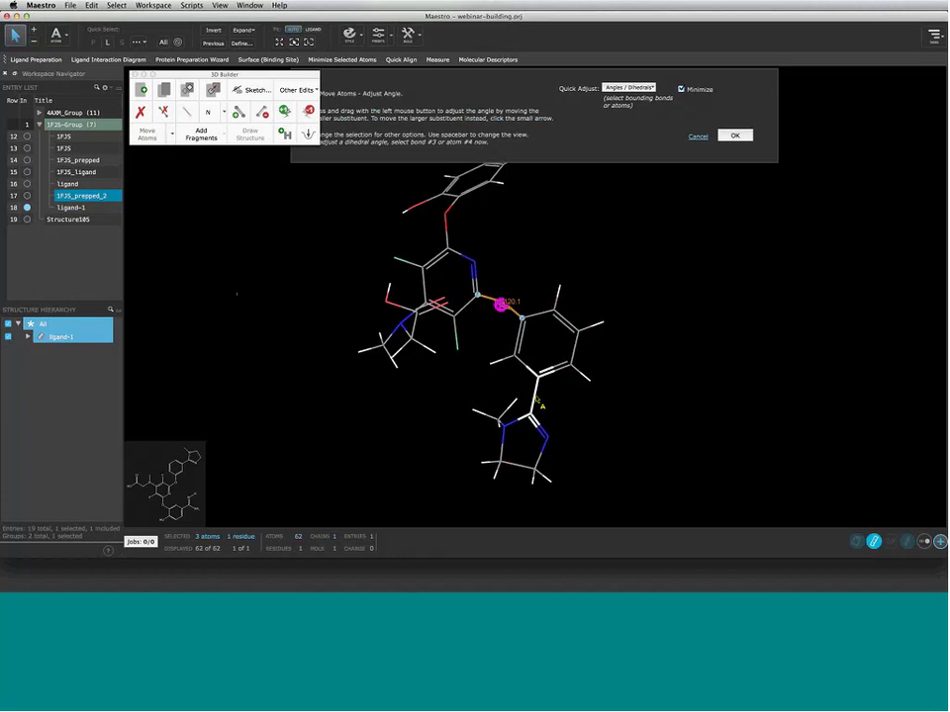
left_click(536, 398)
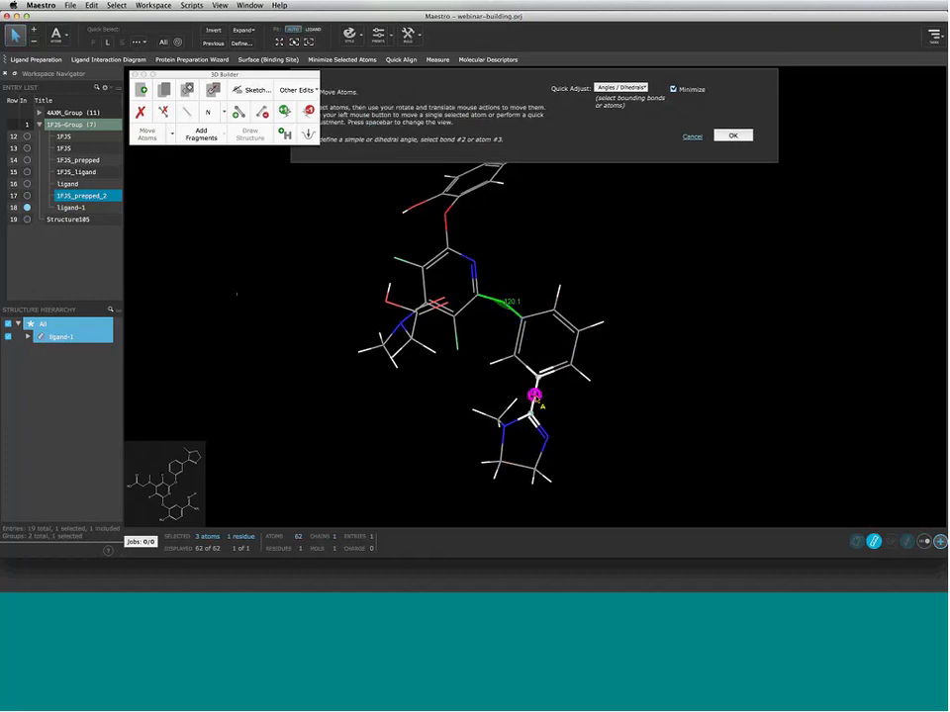
left_click_drag(590, 450, 626, 454)
left_click(535, 396)
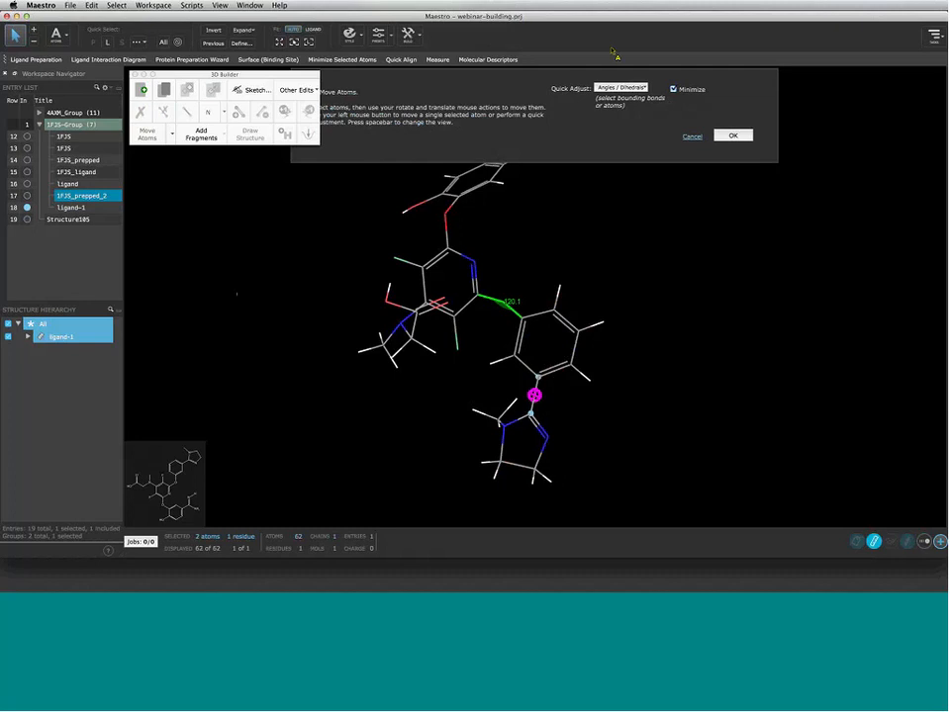
left_click(633, 96)
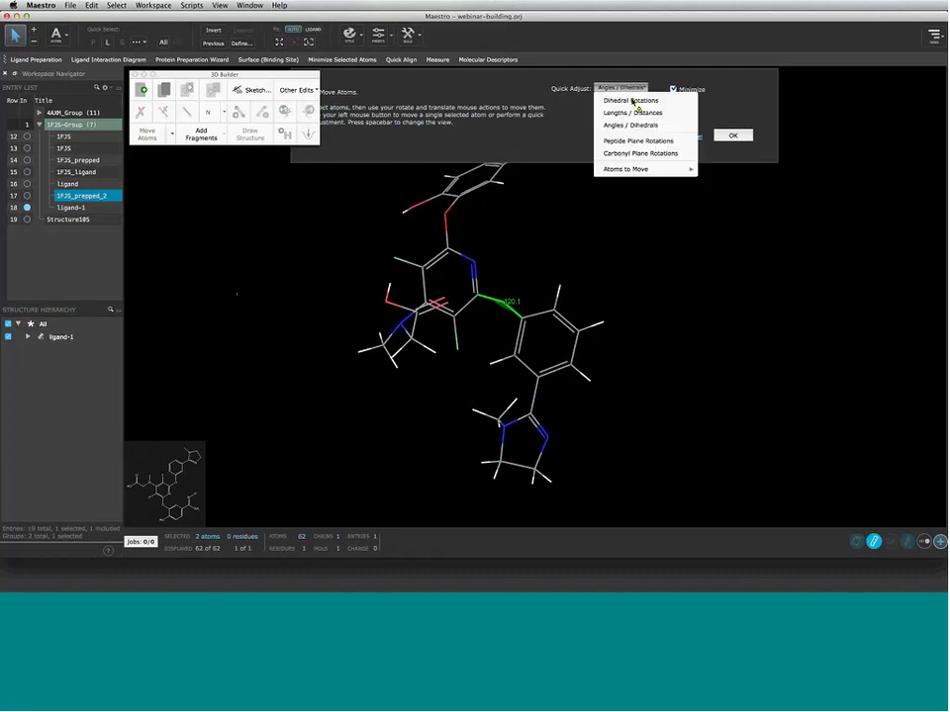
Trial-twist the imidazoline ring about its phenyl bond, then cancel the change
left_click(636, 100)
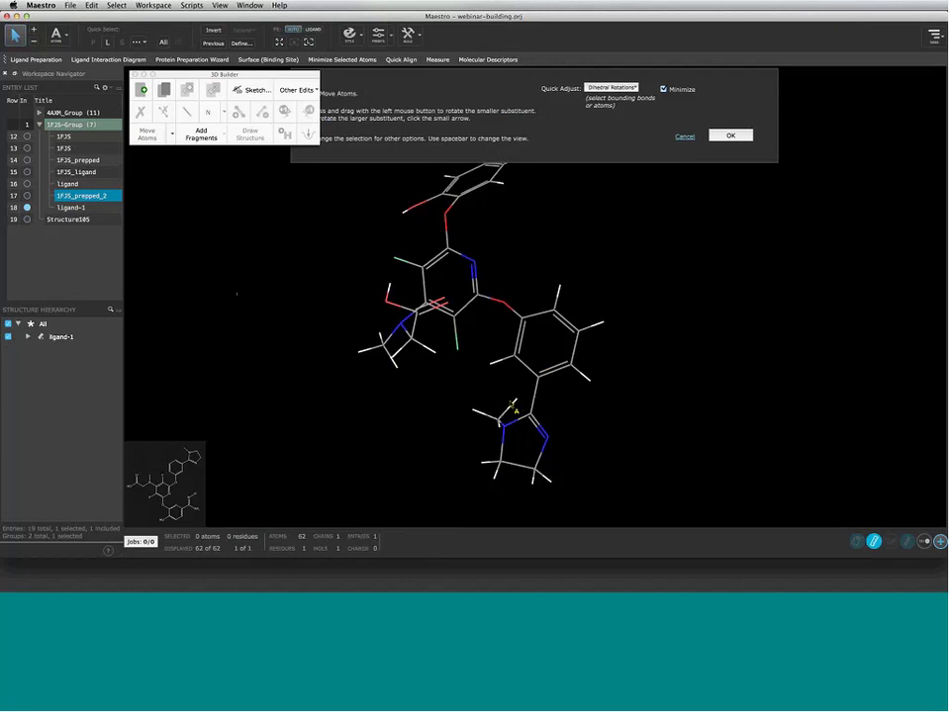
left_click(532, 404)
left_click(532, 403)
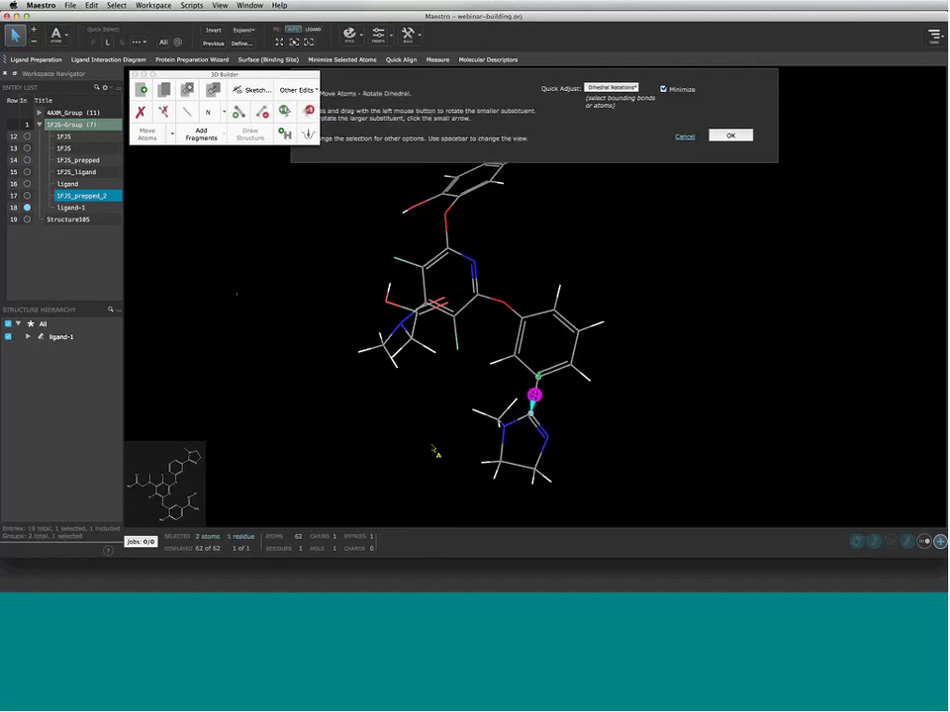
mouse_move(501, 494)
left_mouse_down()
mouse_move(479, 492)
mouse_move(493, 484)
left_mouse_up()
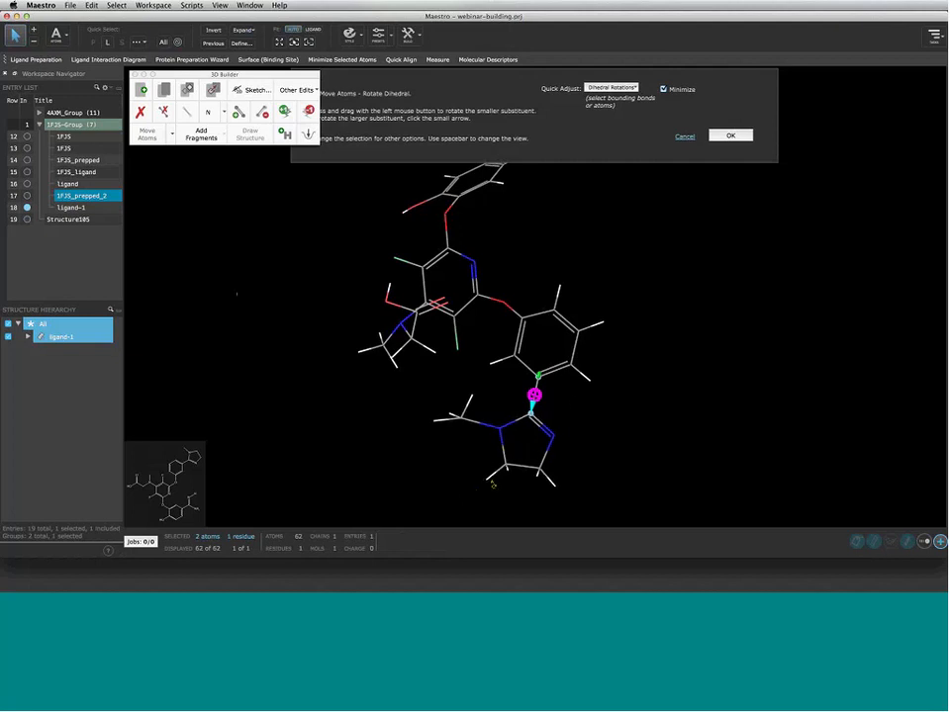
right_click_drag(566, 413, 633, 440)
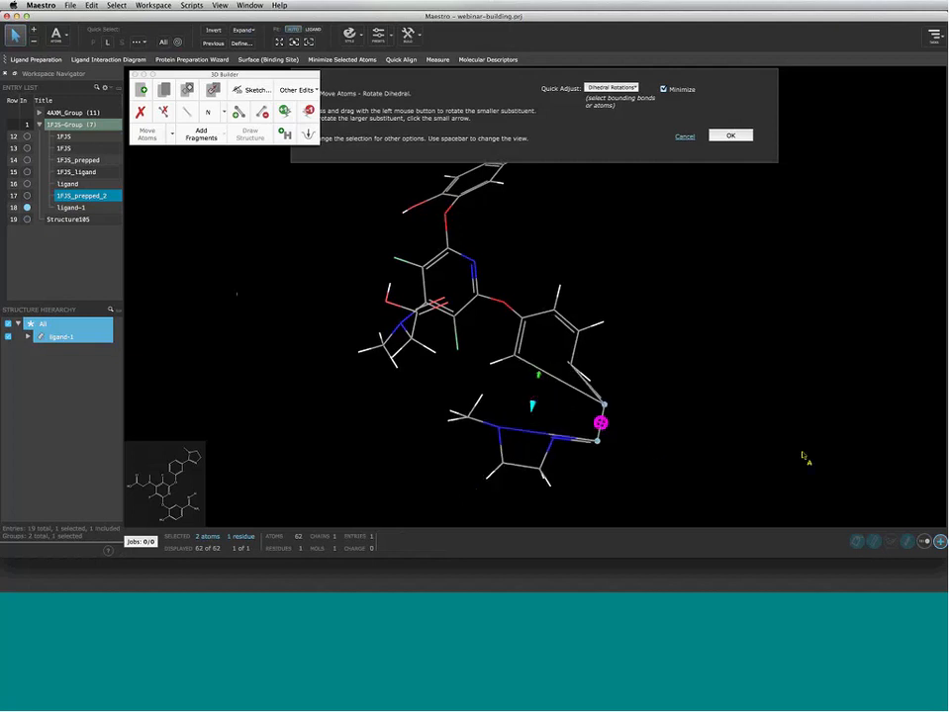
left_click(685, 138)
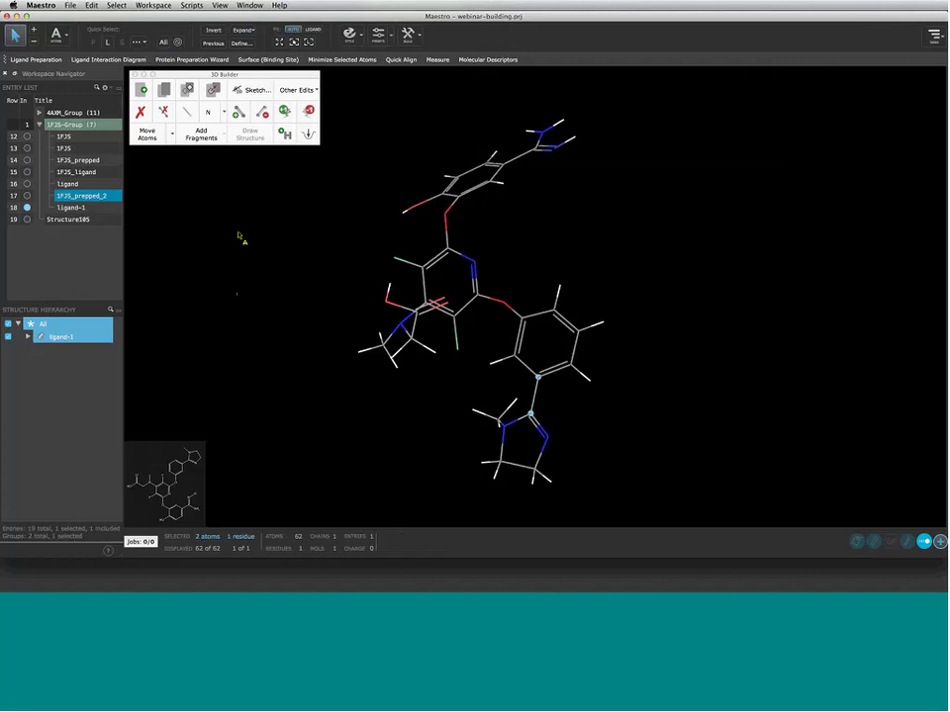
Show the Move Atoms mode list in the 3D Builder palette
left_click(171, 137)
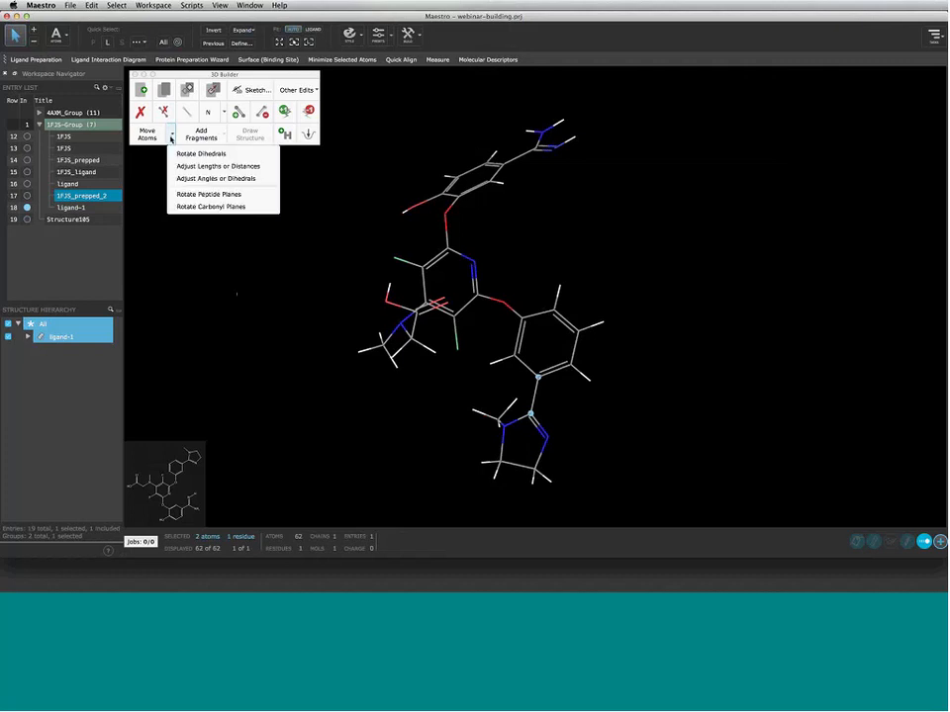
Enter Rotate Dihedrals and set the amine nitrogen–pyridine bond as the rotation axis
left_click(201, 155)
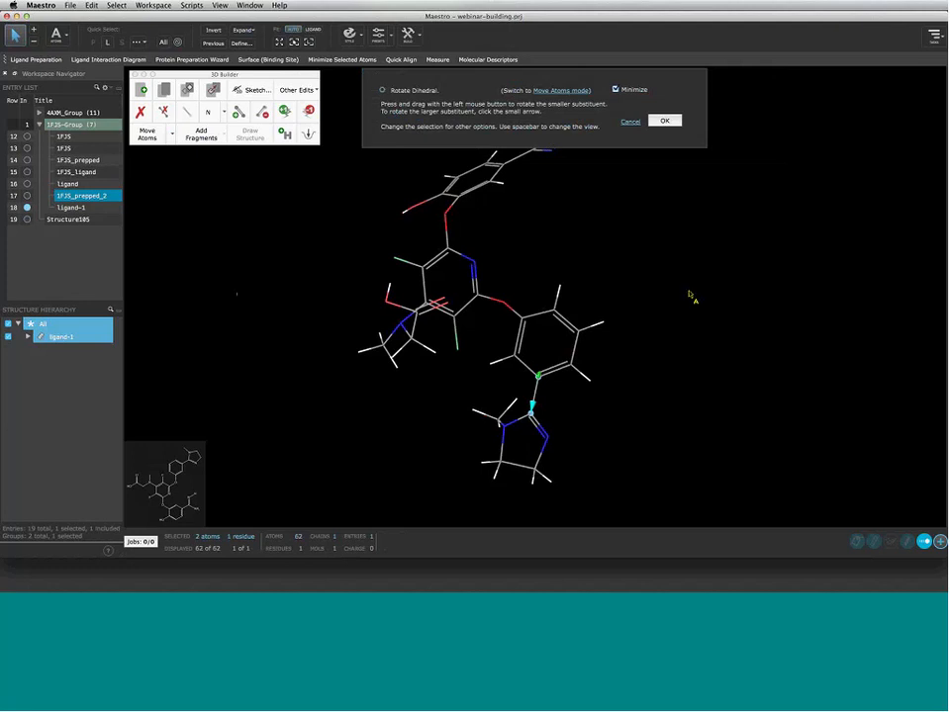
key("space")
right_click_drag(690, 294, 720, 301)
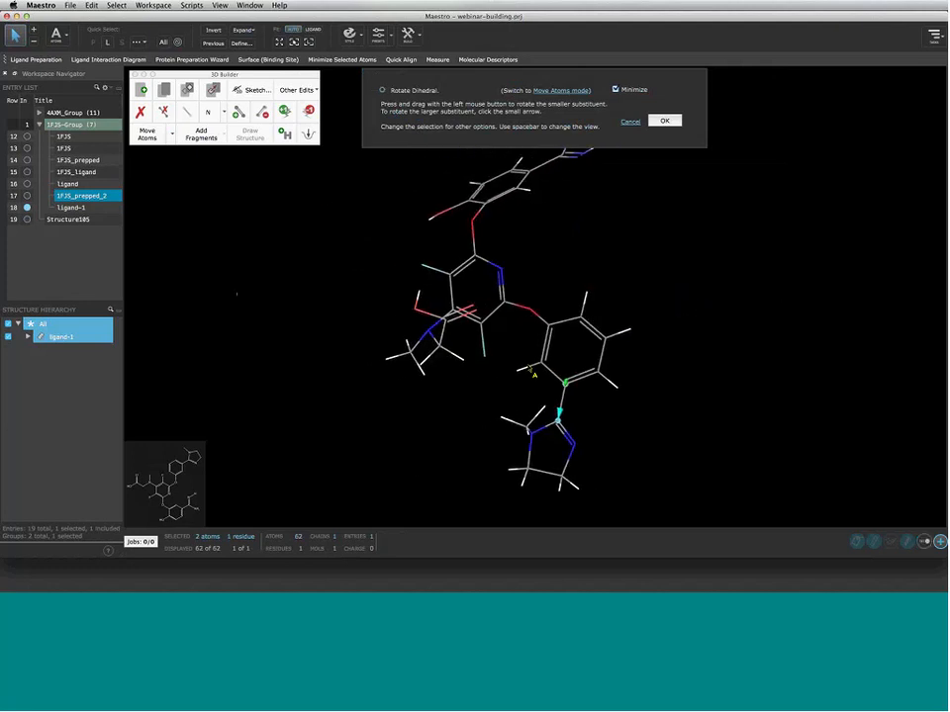
middle_click_drag(322, 356, 251, 390)
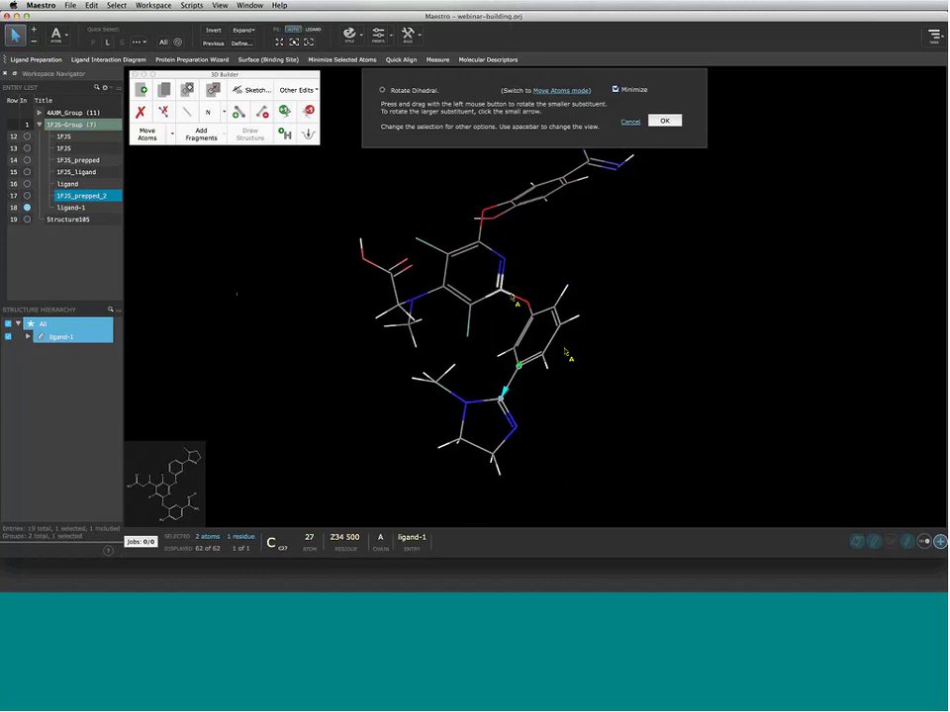
left_click(512, 296)
left_click(429, 297)
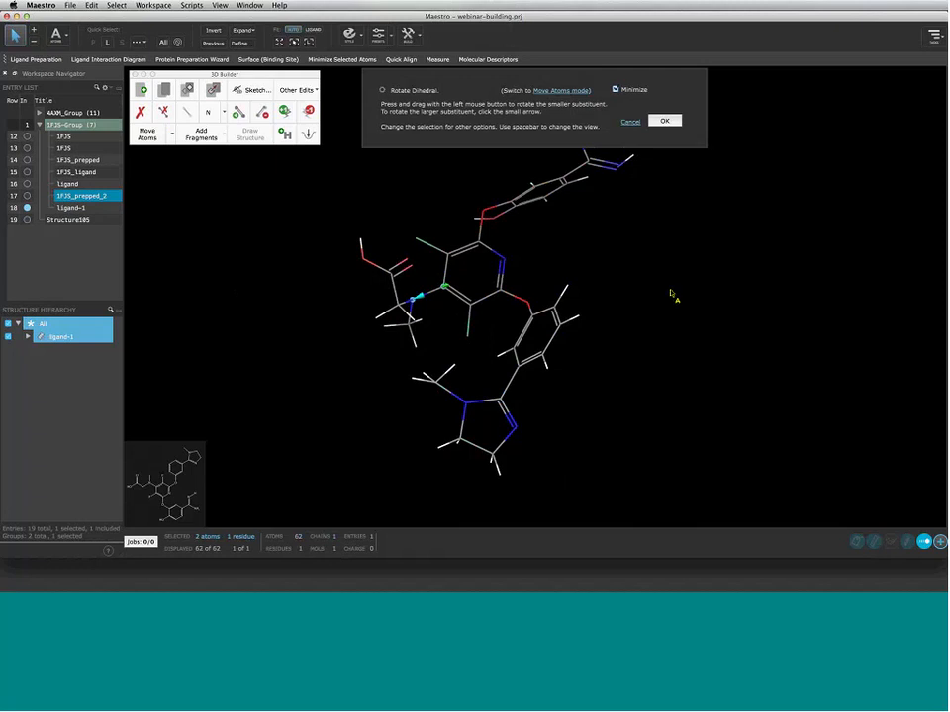
middle_click_drag(670, 290, 667, 331)
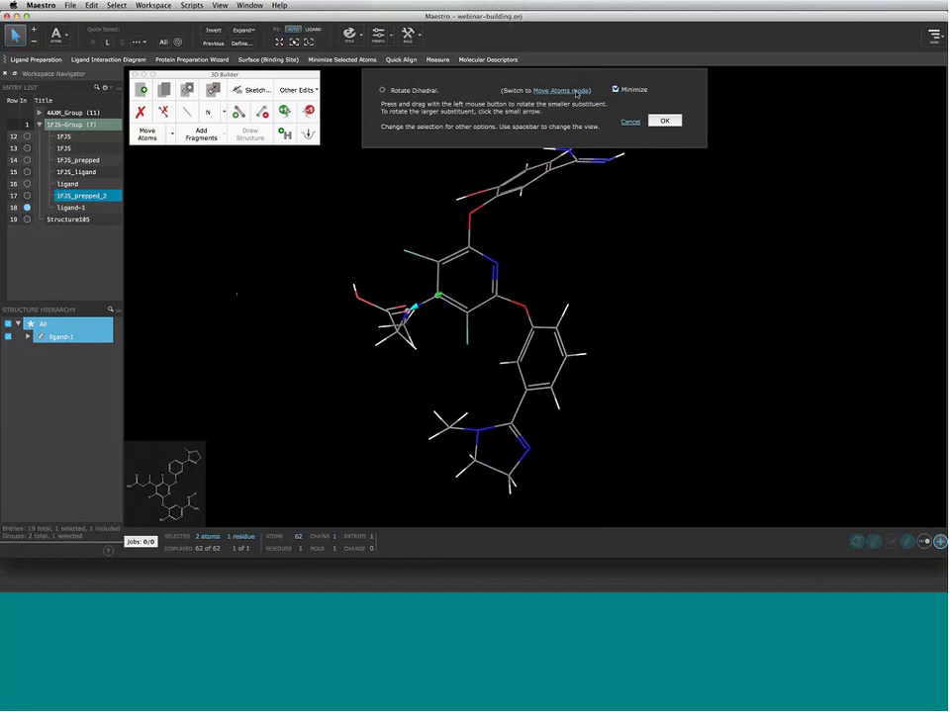
Confirm the current dihedral rotation, then return to Rotate Dihedrals through the Move Atoms list
left_click(662, 122)
left_click(172, 137)
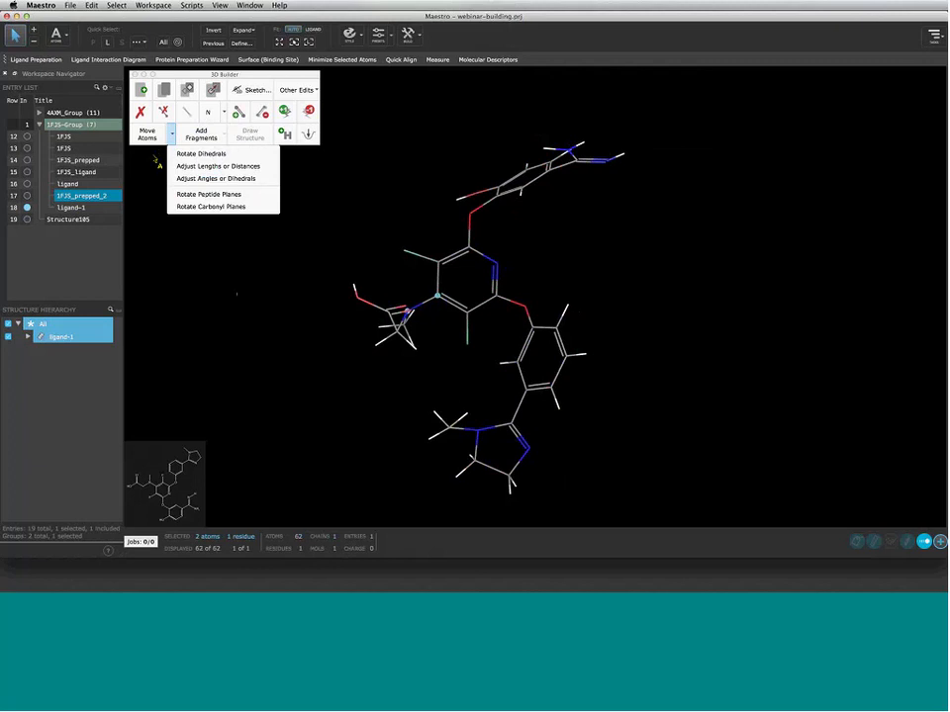
left_click(149, 136)
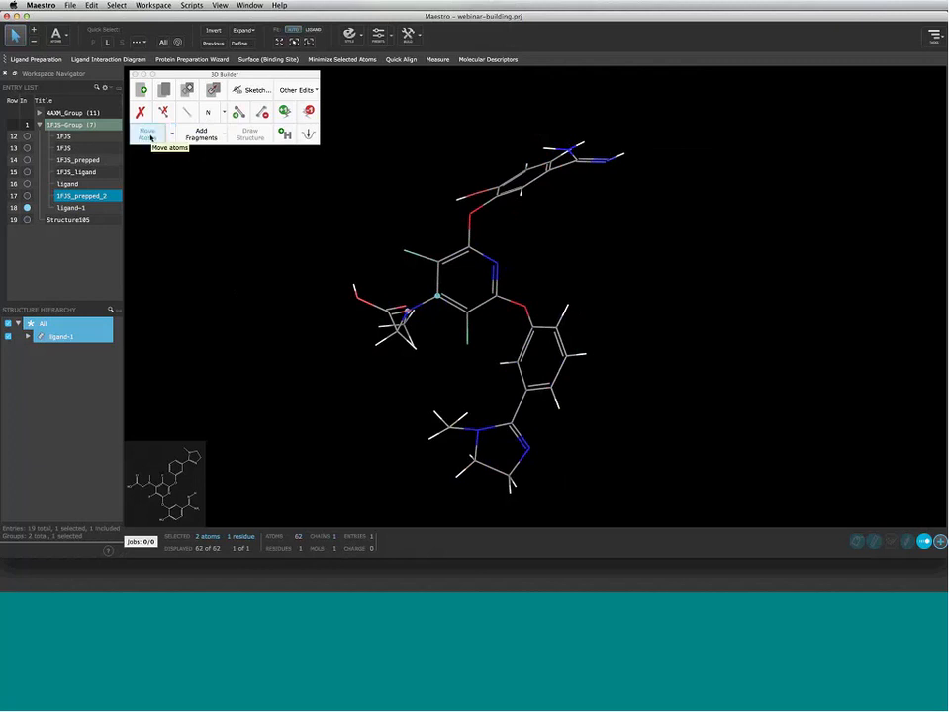
left_click(149, 136)
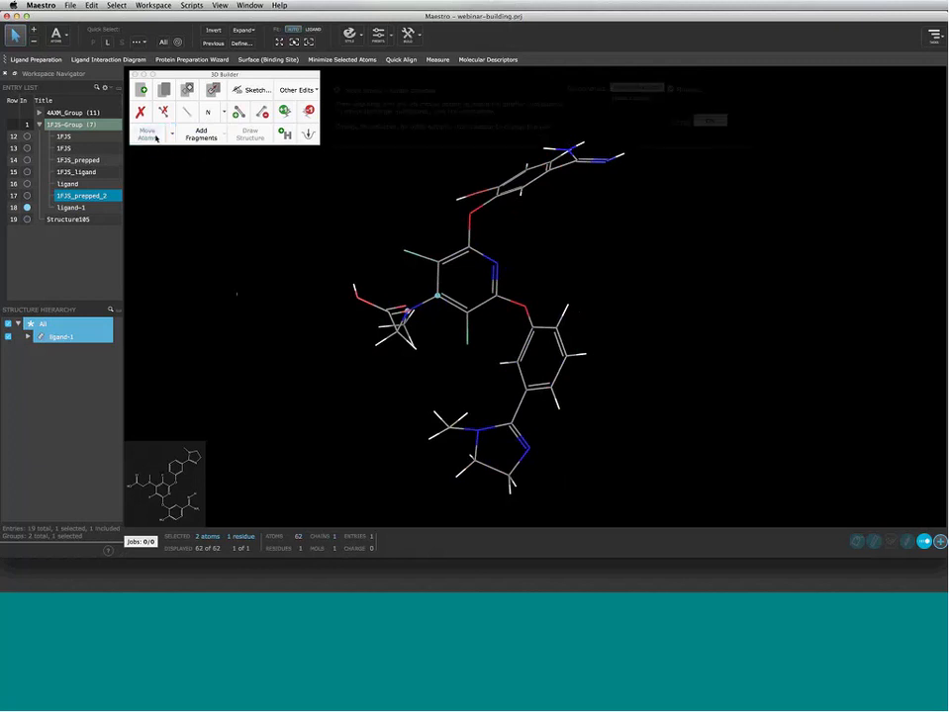
Review the Quick Adjust types while keeping dihedral rotation, then cancel the rotation
left_click(662, 88)
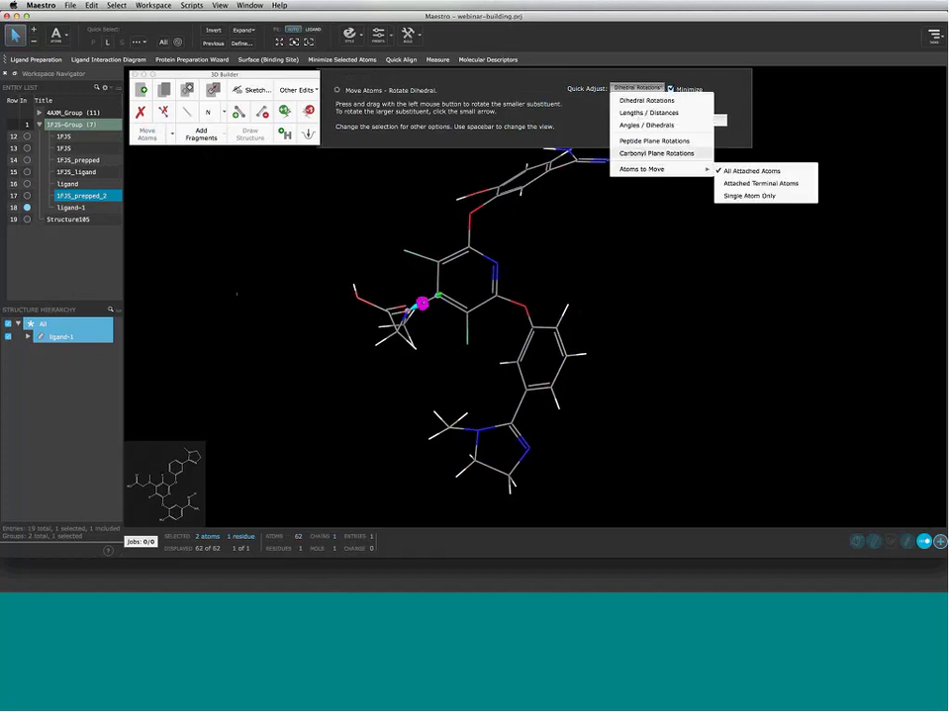
mouse_move(638, 172)
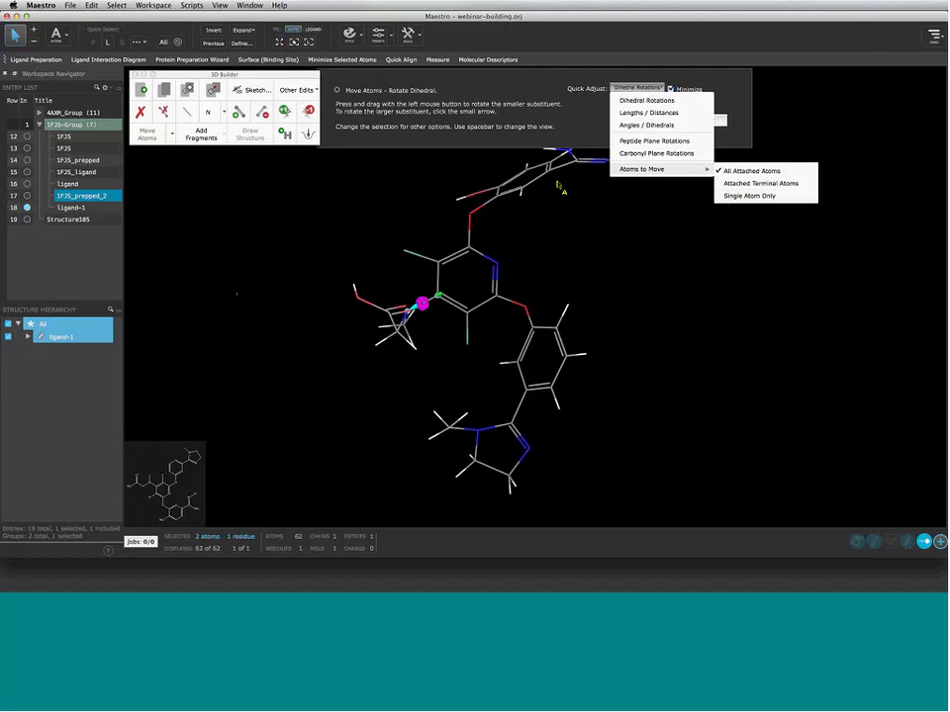
left_click(557, 185)
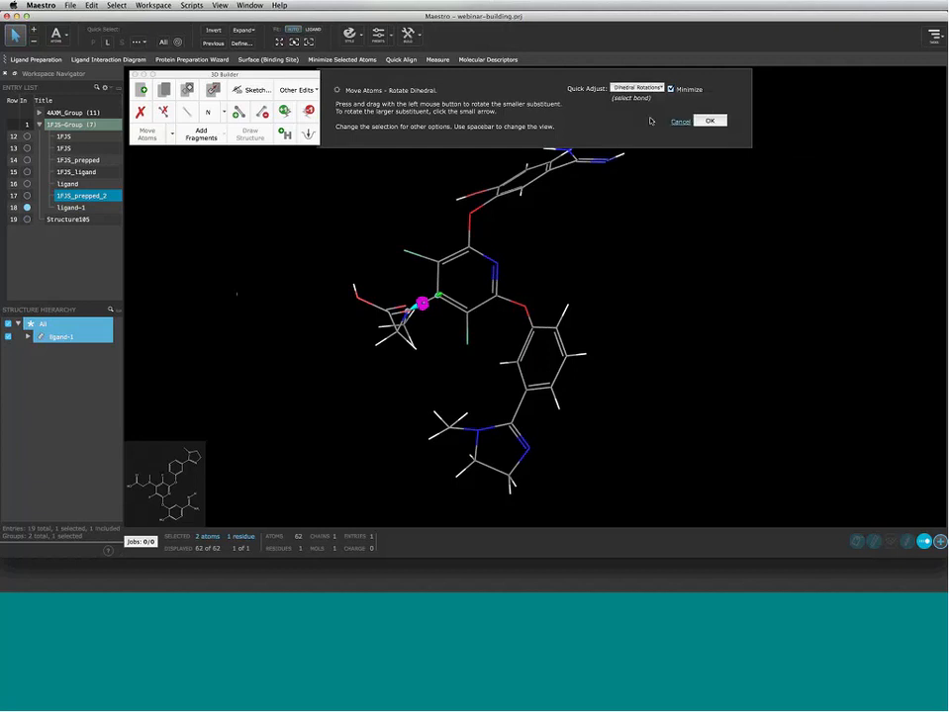
left_click(680, 121)
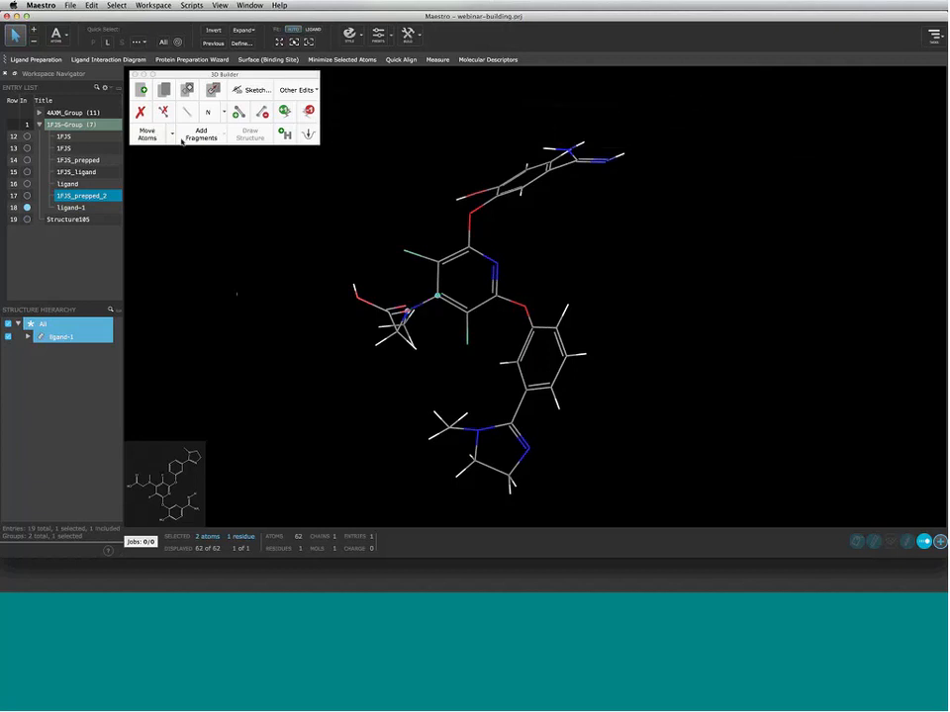
Turn the molecule to expose the lower ring's methyl carbon, then select that carbon
left_click(143, 136)
middle_click_drag(236, 294, 285, 260)
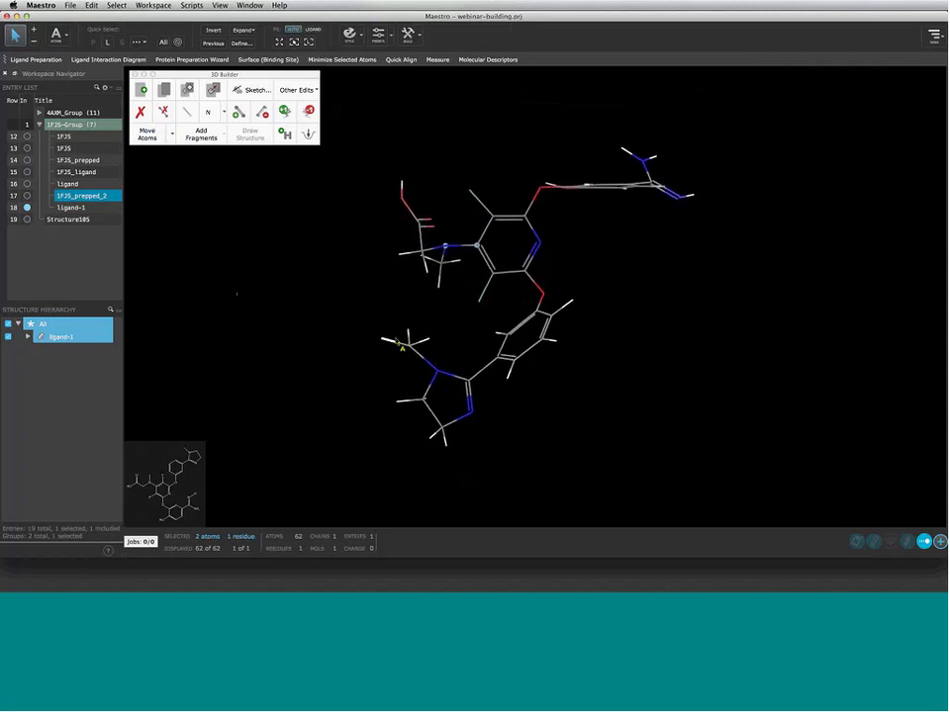
left_click(408, 343)
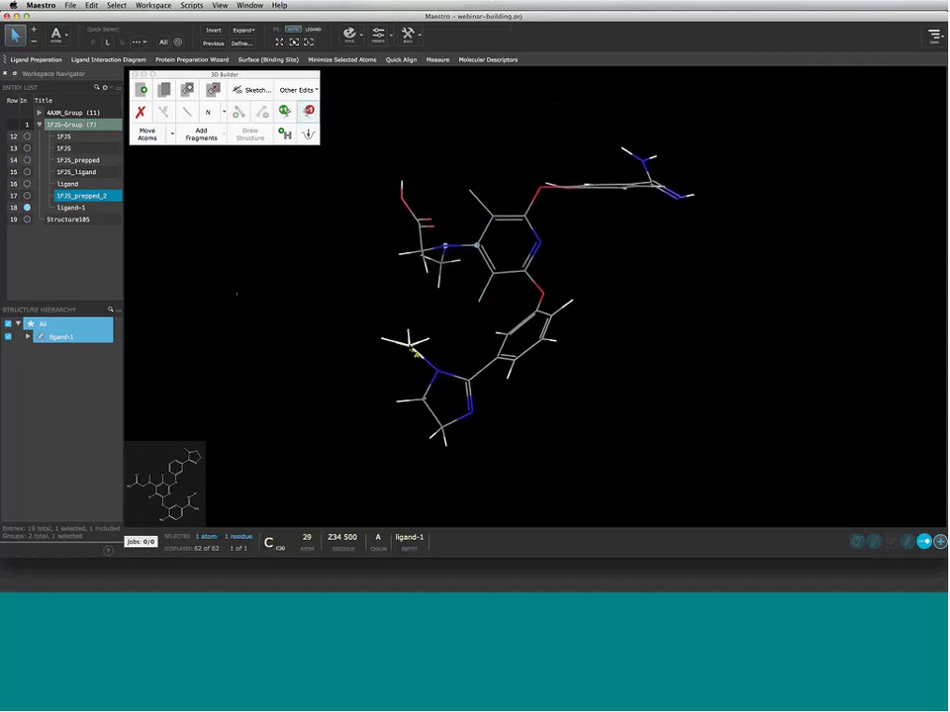
Toggle the Add Fragments choices, restart the 3D Builder, and show the Metal Centers geometries
left_click(198, 137)
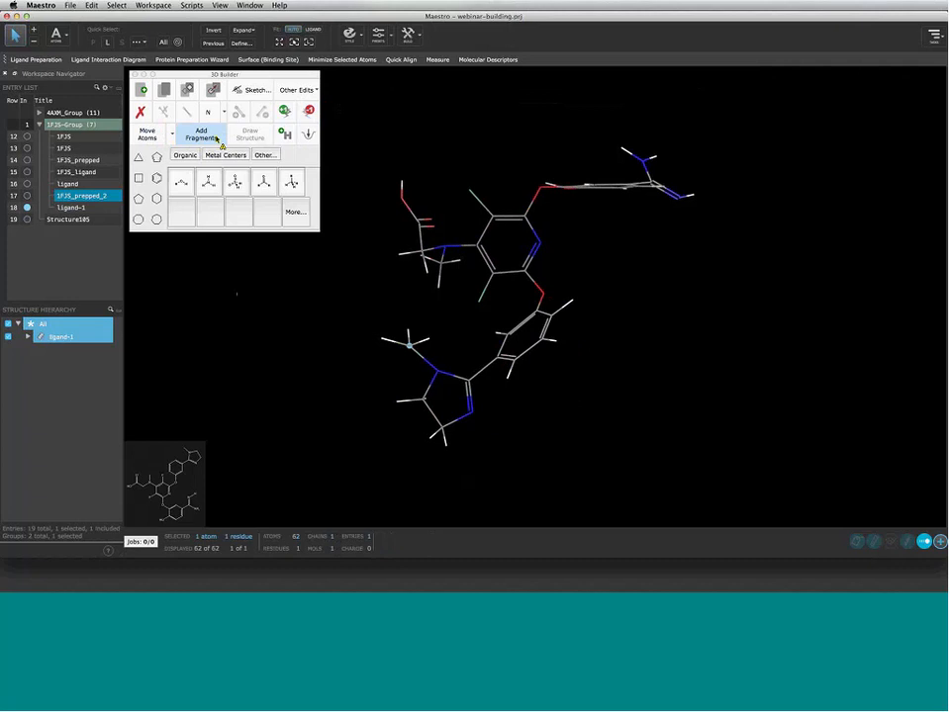
left_click(214, 138)
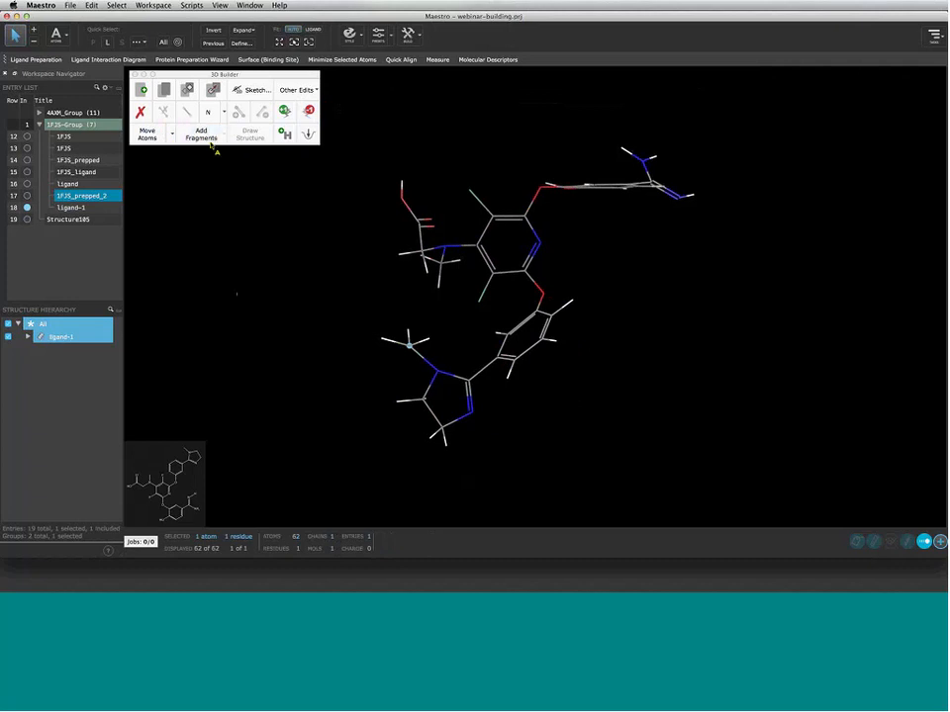
left_click(210, 141)
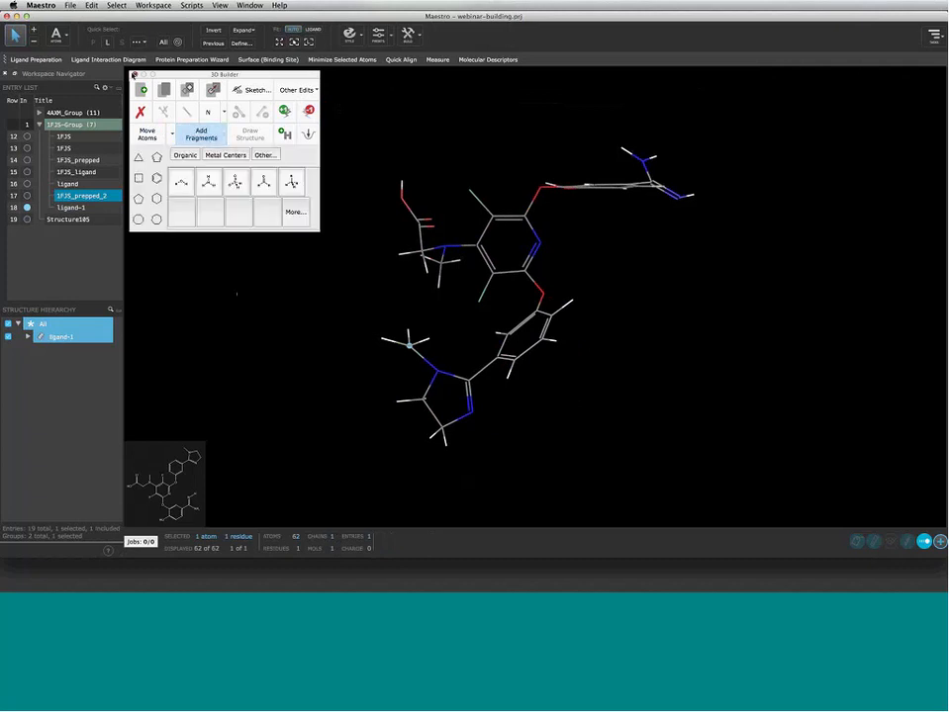
left_click(134, 76)
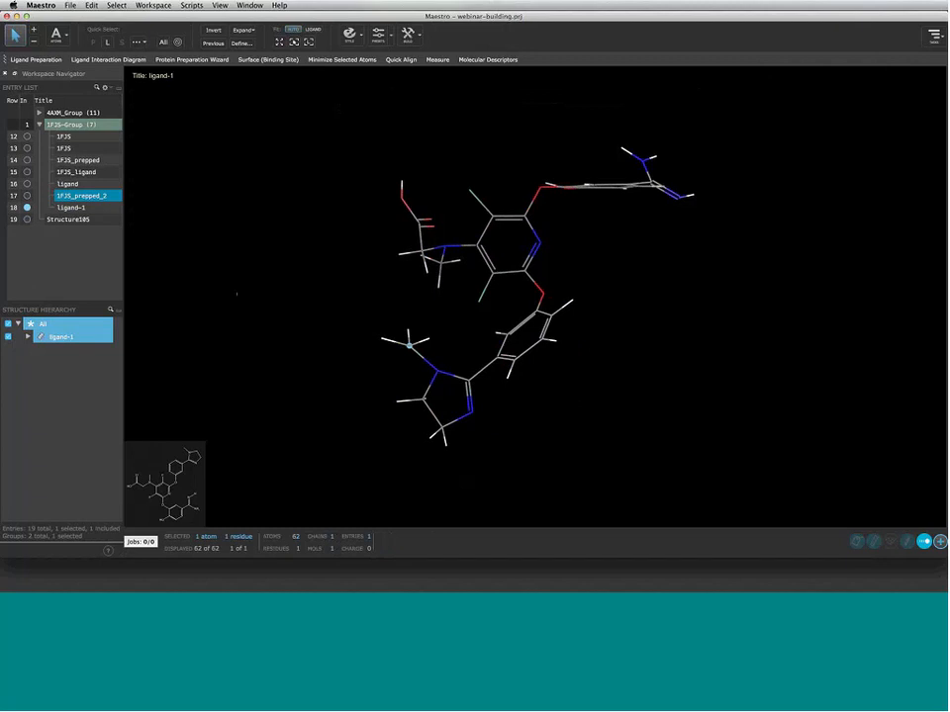
left_click(406, 36)
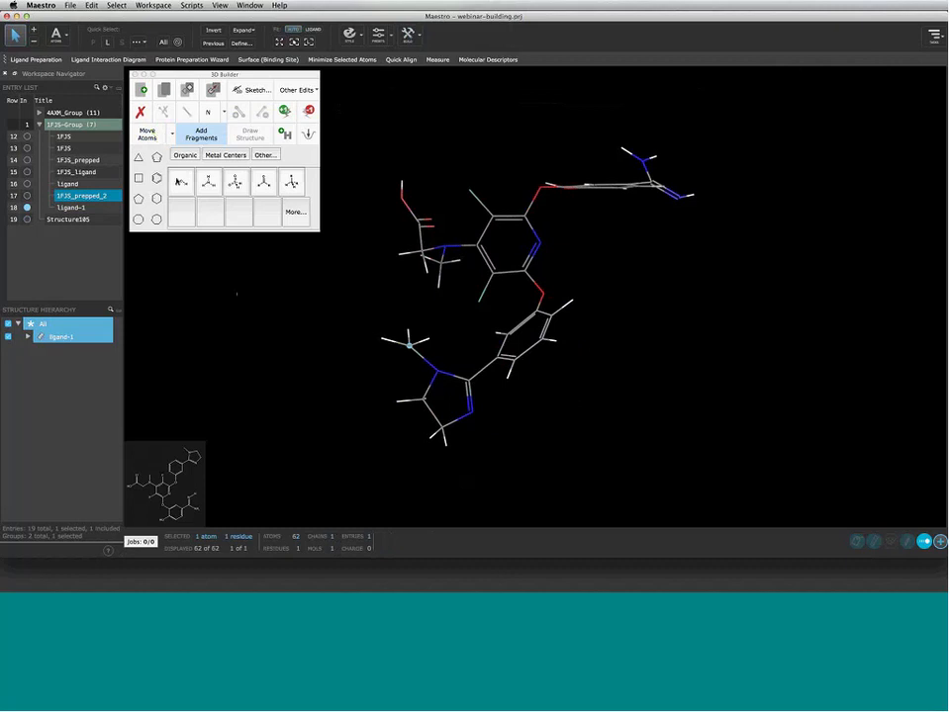
left_click(216, 156)
Browse the full fragment library under Other..., keeping the Amino acids category, then close it
left_click(264, 155)
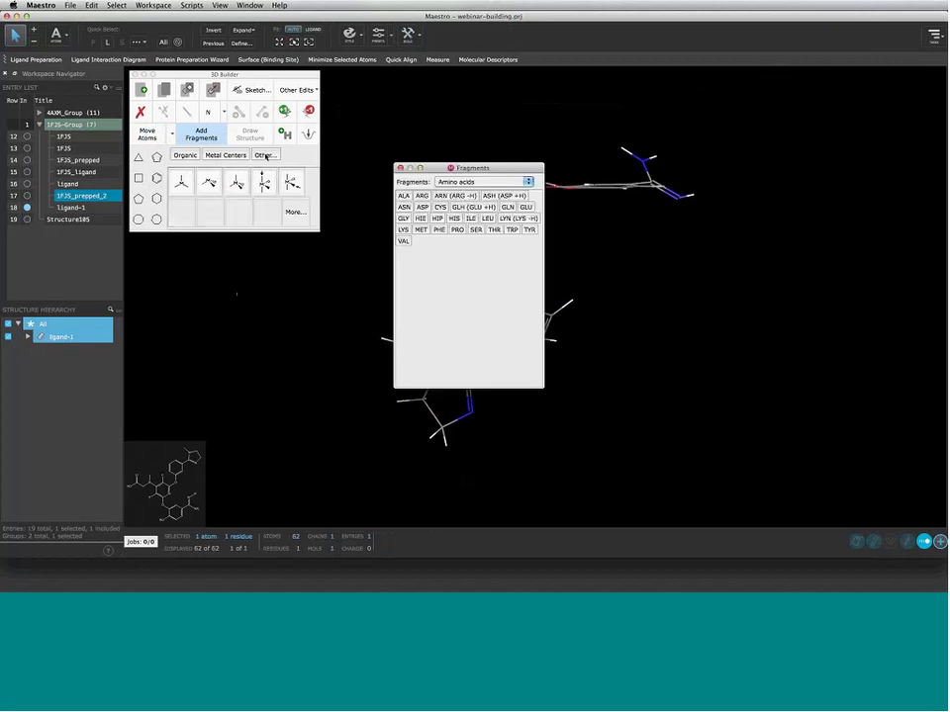
left_click(474, 183)
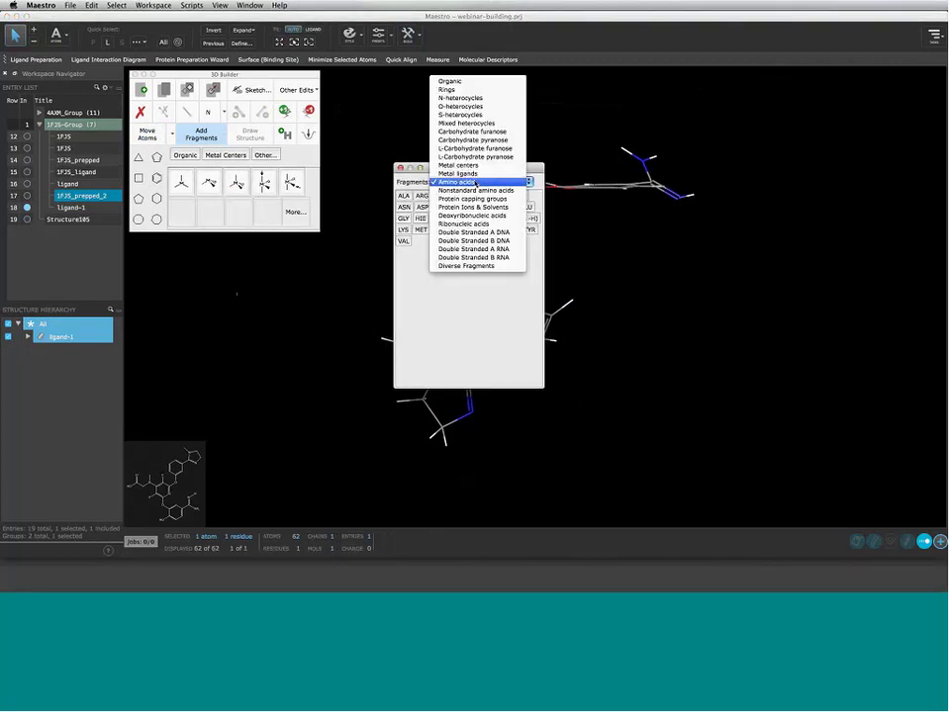
left_click(476, 183)
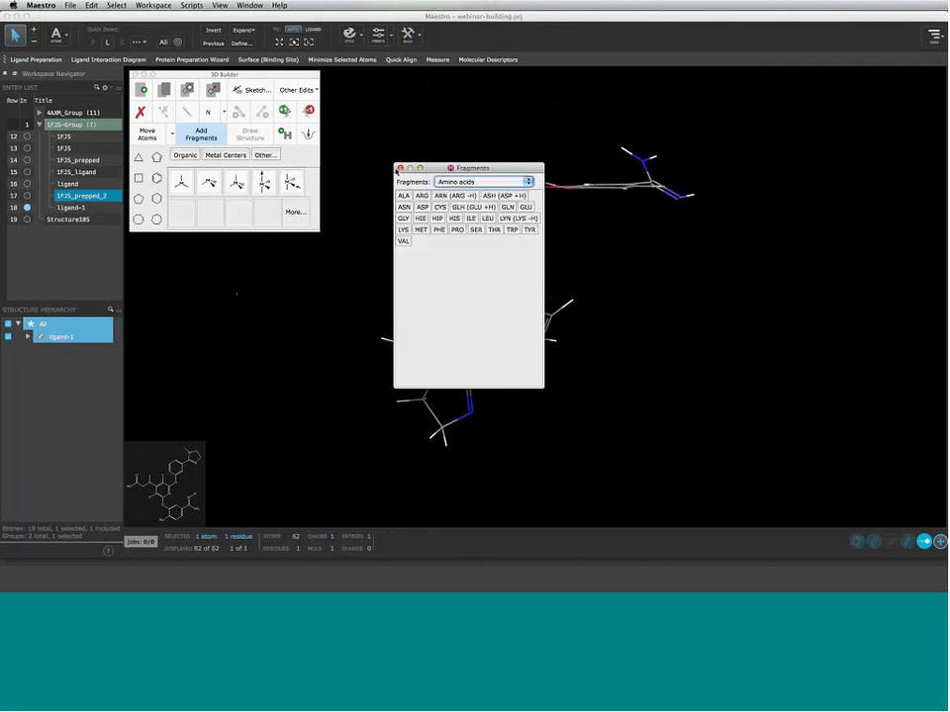
left_click(398, 168)
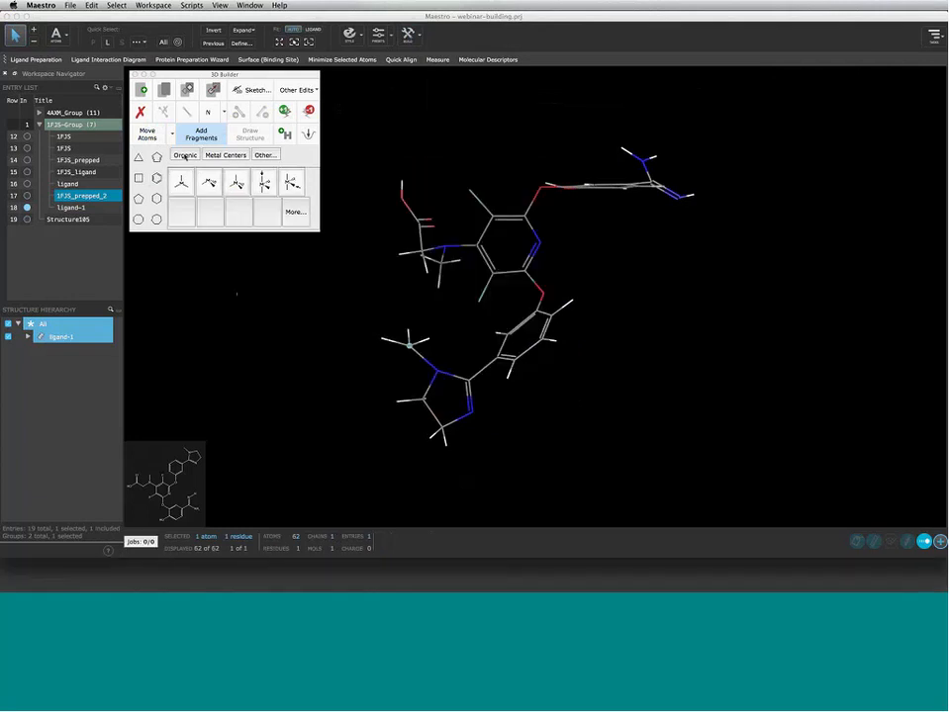
Switch to Organic fragments, view the full set under More..., then close it
left_click(185, 156)
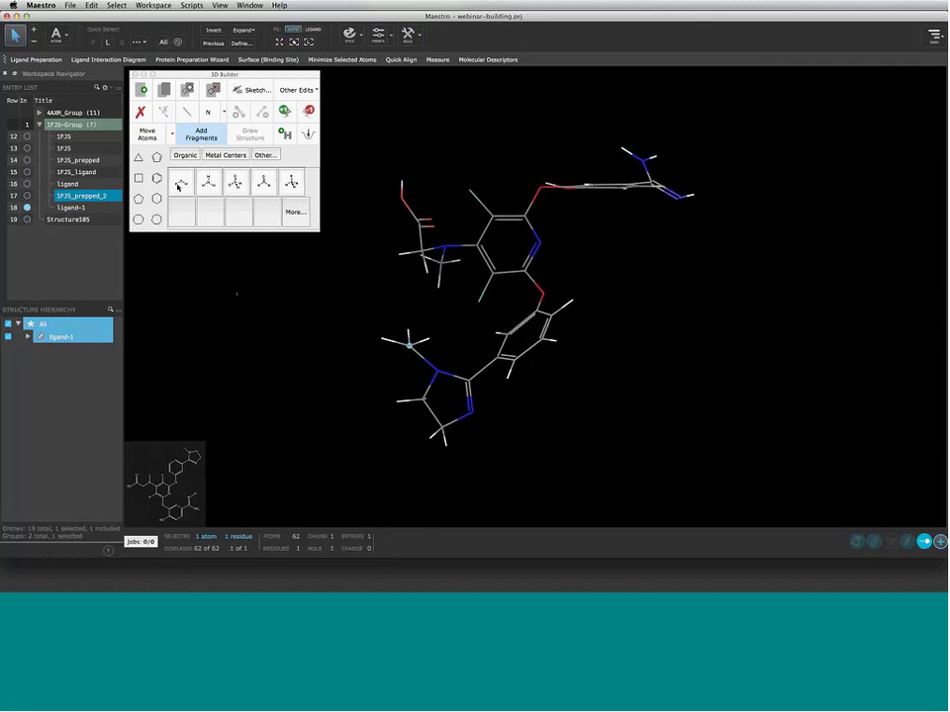
left_click(294, 214)
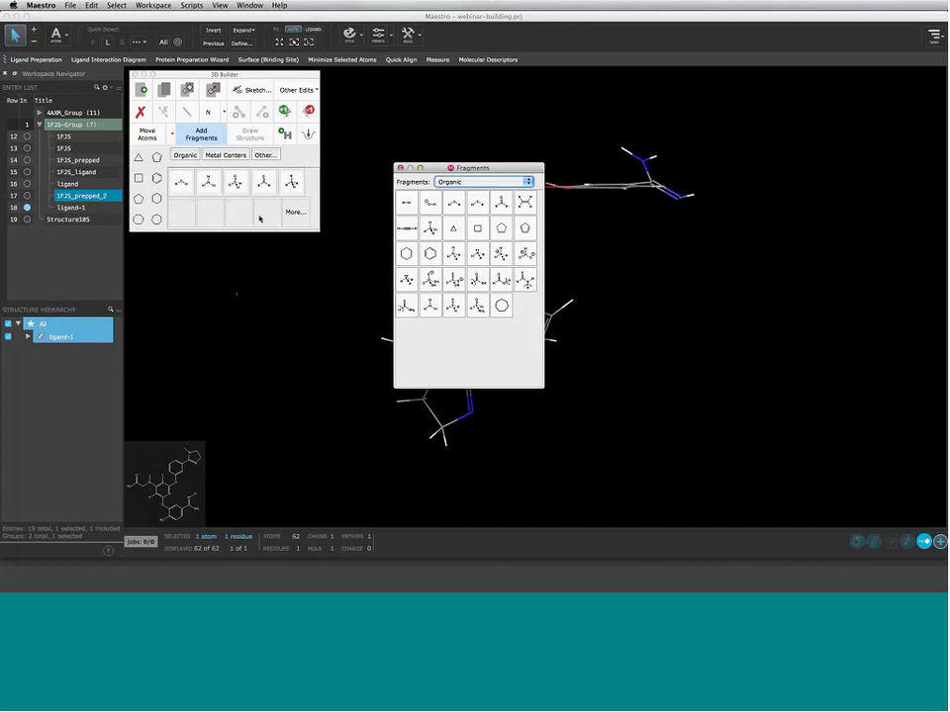
left_click(401, 169)
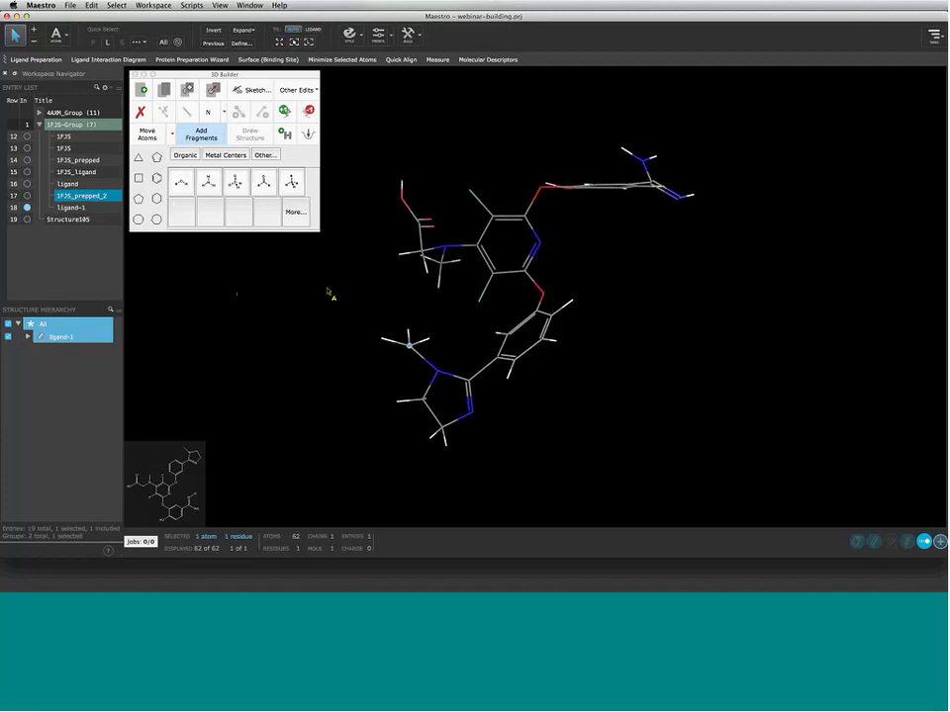
Adjust the picks around the lower ring's N-methyl group, then include only the empty Structure105 entry
left_click(353, 345)
left_click(291, 332)
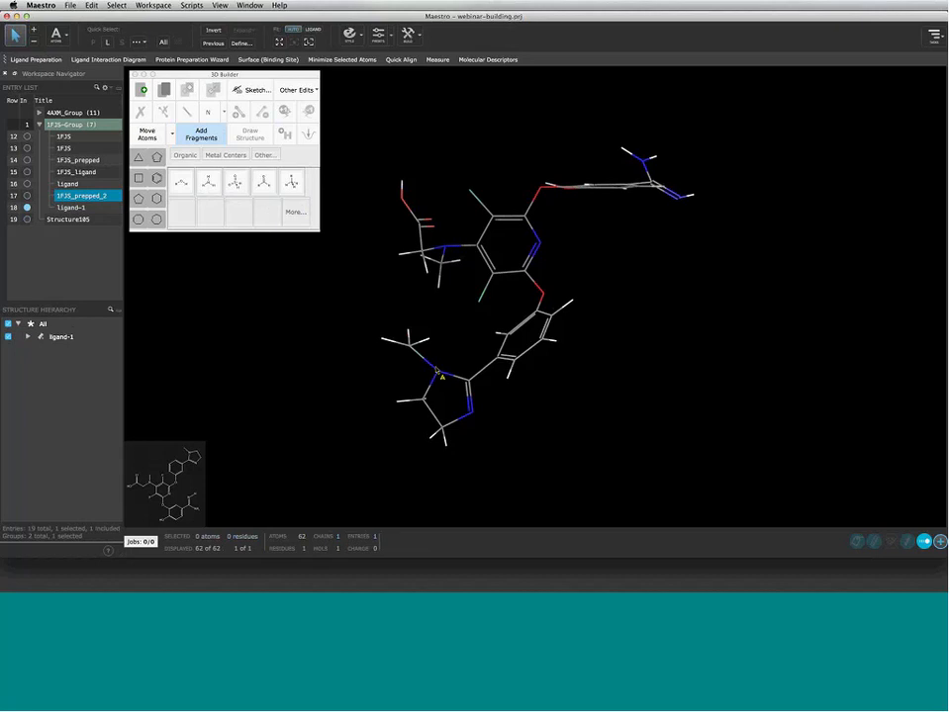
left_click(427, 363)
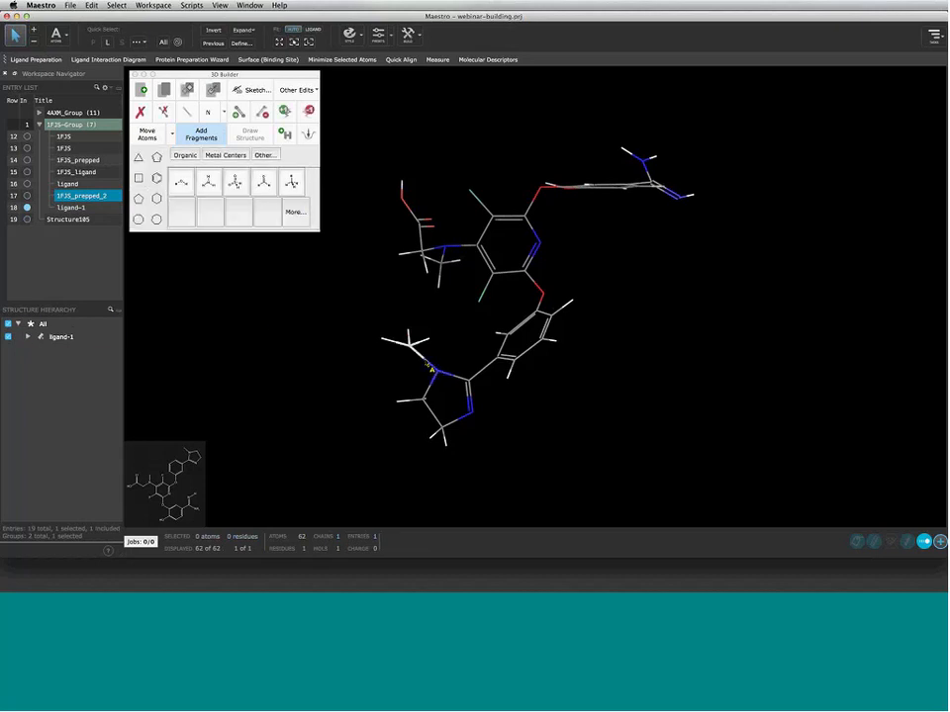
left_click(410, 346)
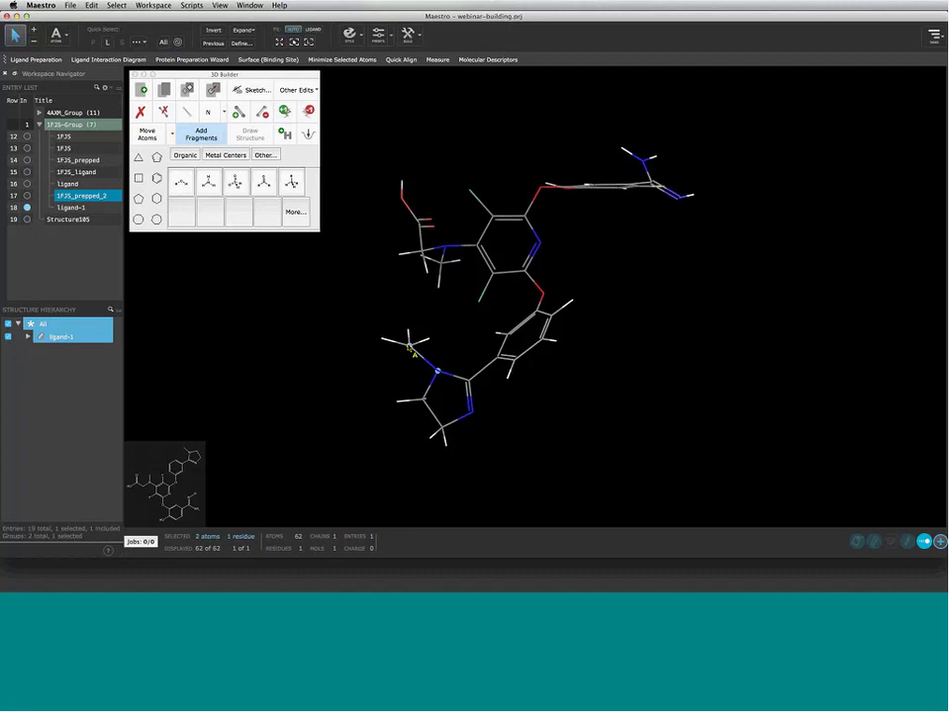
left_click(408, 347)
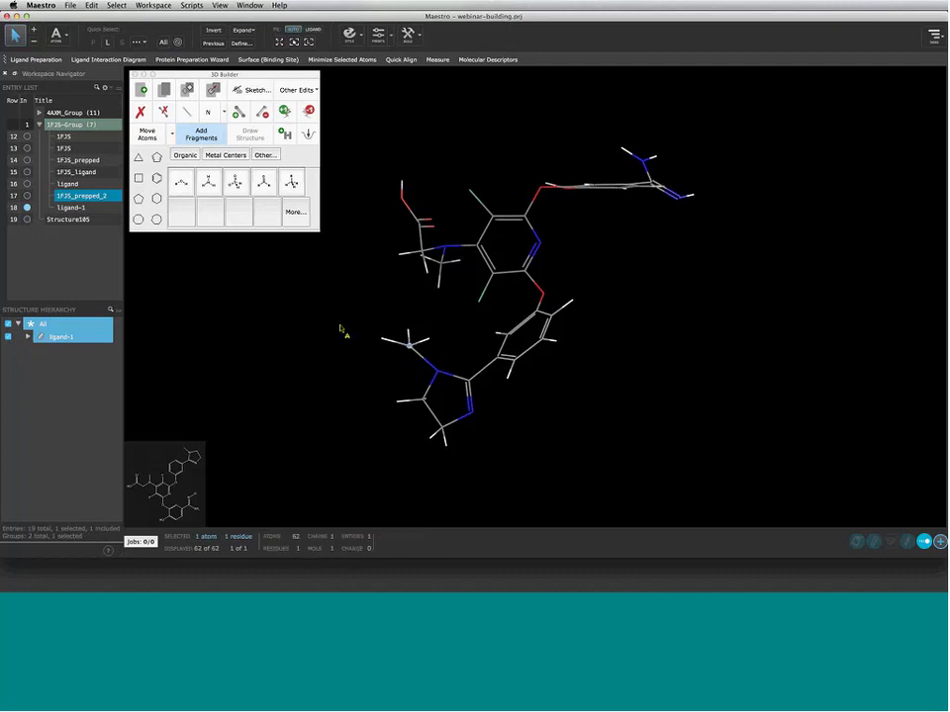
left_click(27, 220)
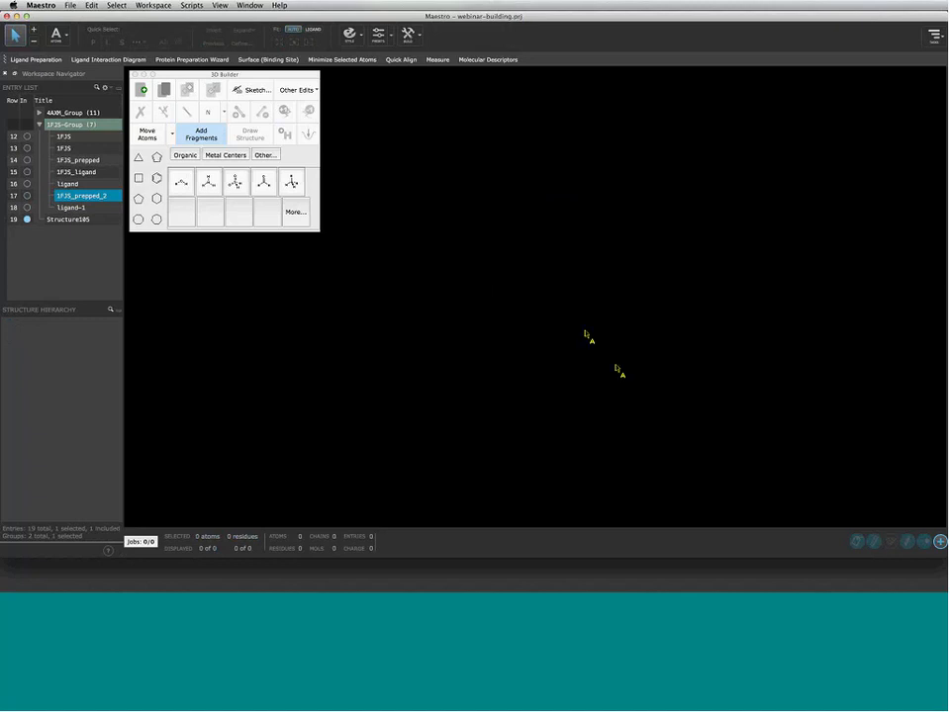
Place a cyclohexane fragment, turn it face-on, and select its left bond for fusing
left_click(156, 199)
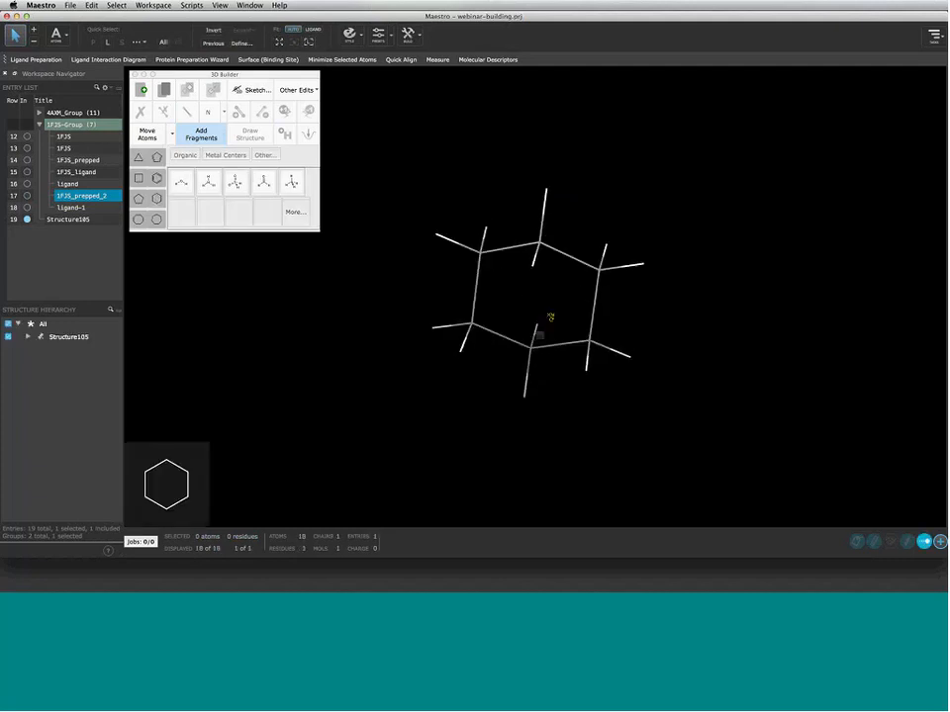
middle_click_drag(553, 312, 314, 273)
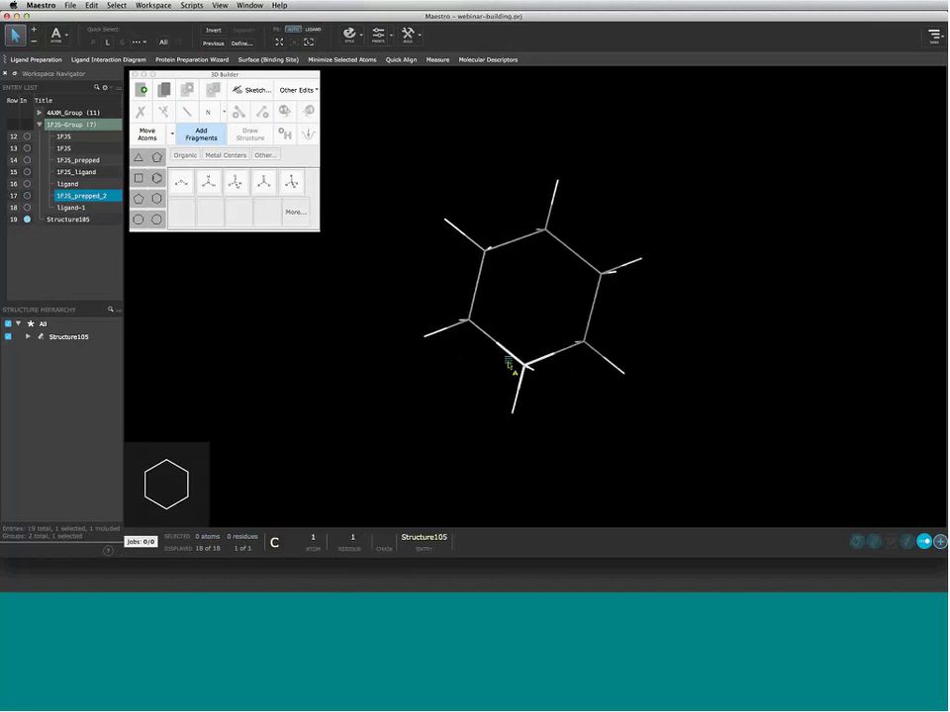
right_click(509, 365)
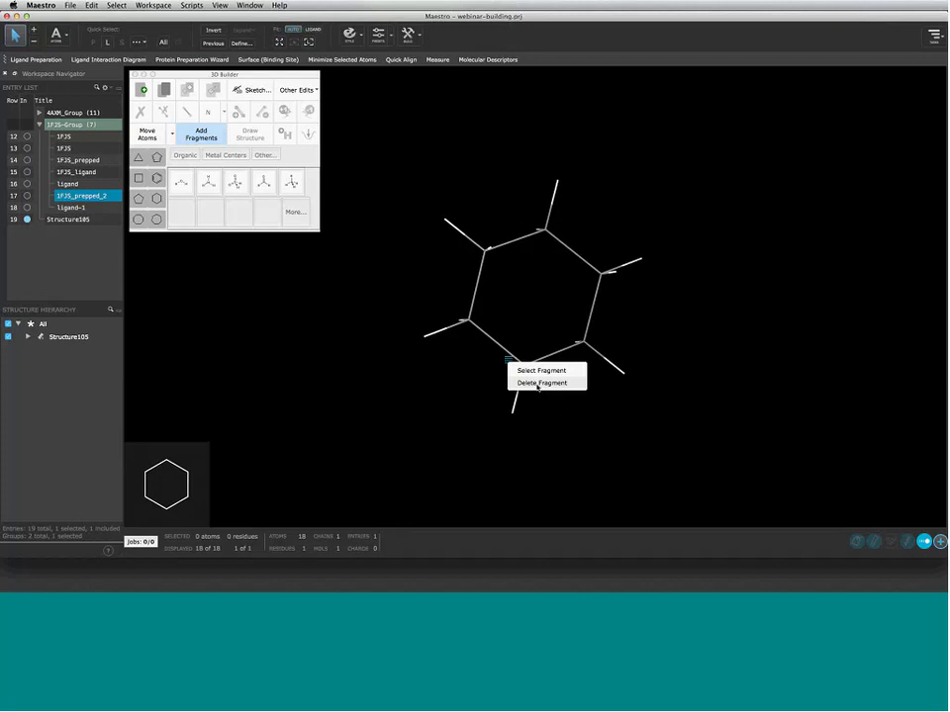
left_click(467, 361)
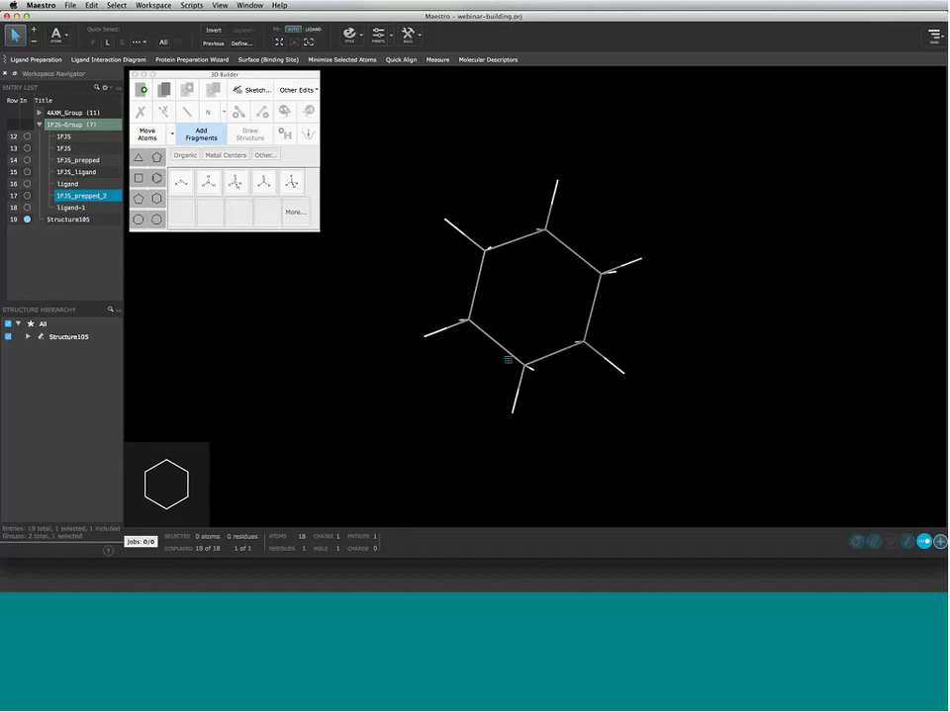
left_click(482, 286)
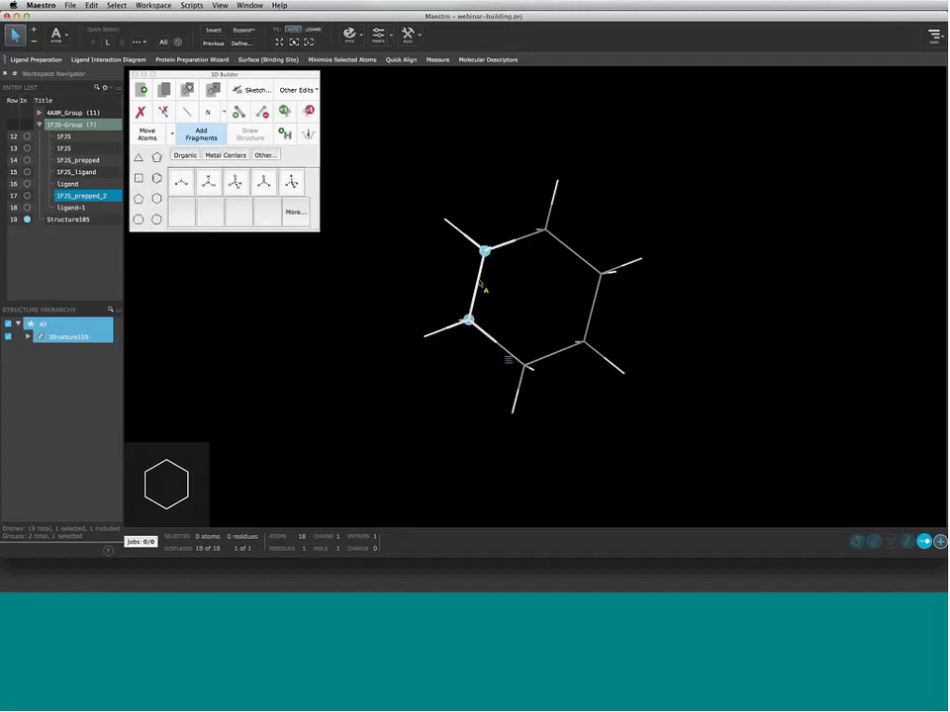
Fuse cyclopentane rings onto the left and right bonds, then flip the left ring's orientation and connection side
left_click(594, 310)
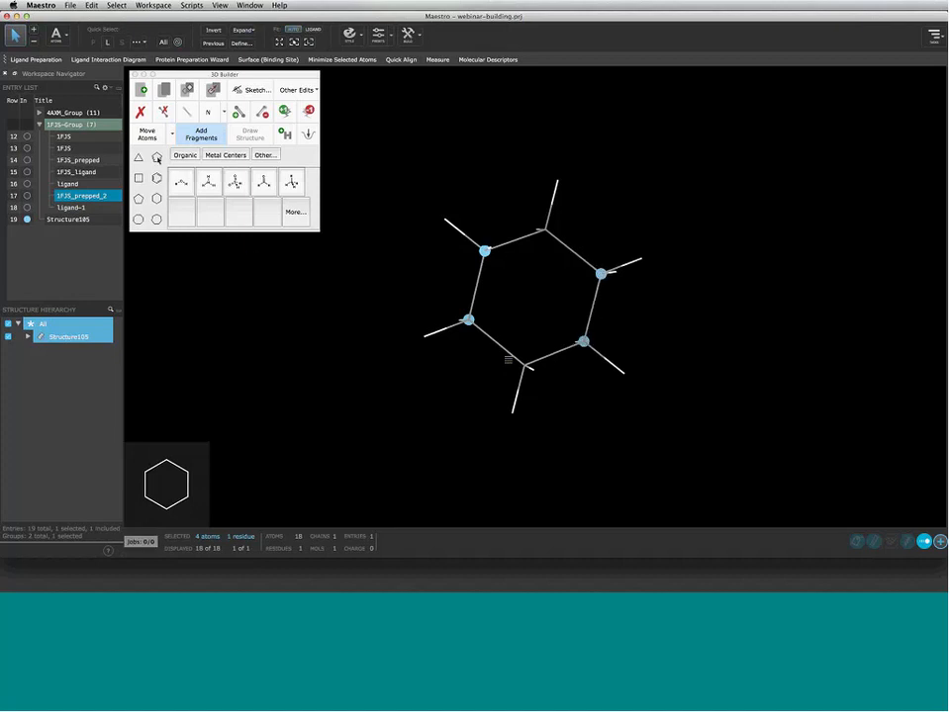
left_click(156, 157)
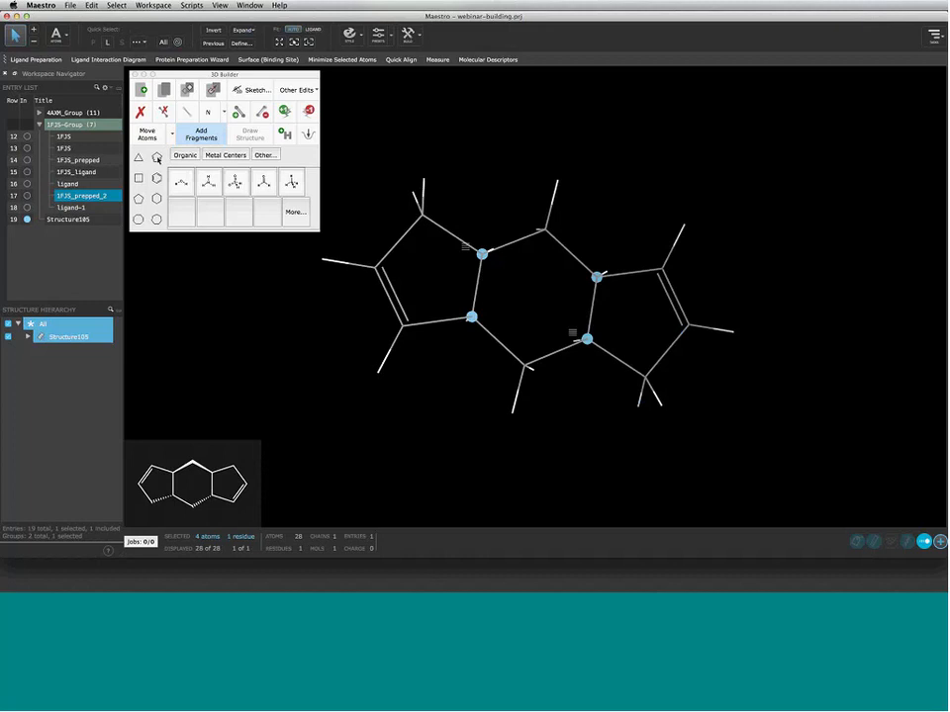
right_click(469, 255)
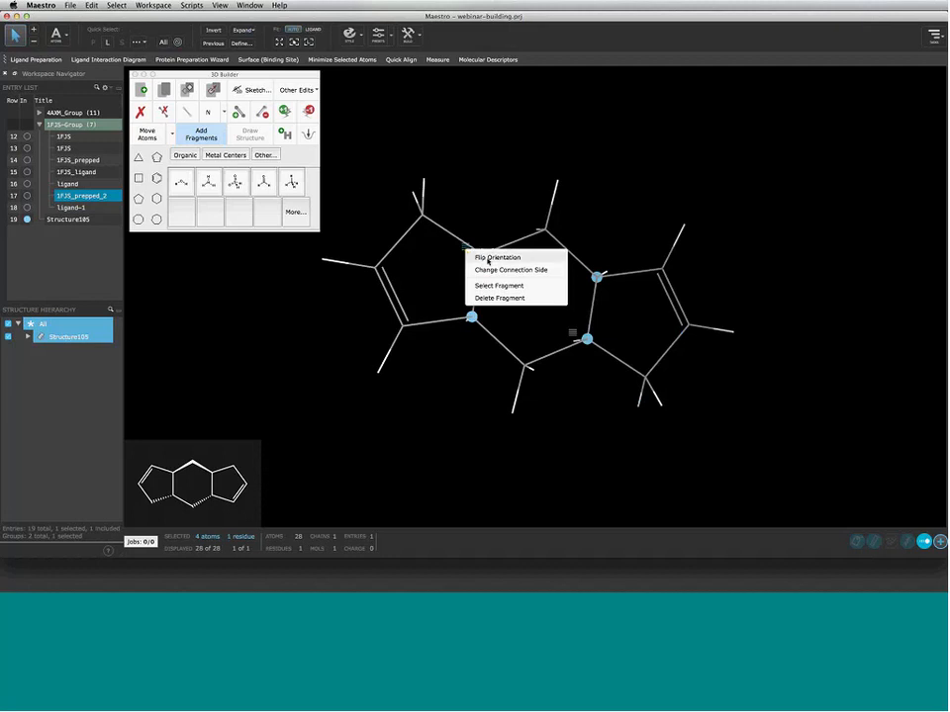
left_click(486, 259)
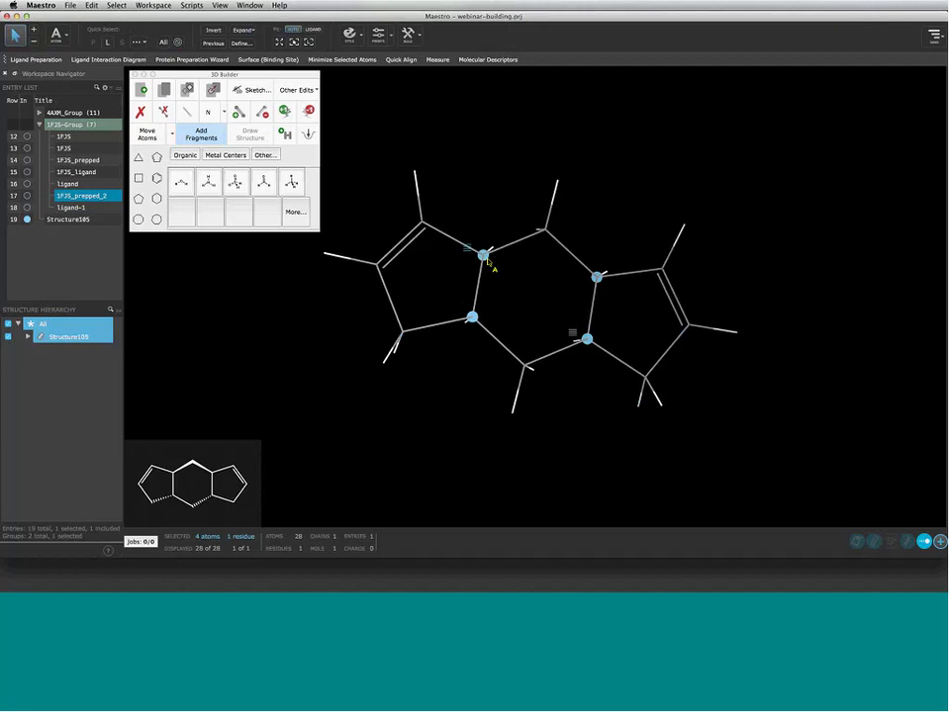
right_click(469, 255)
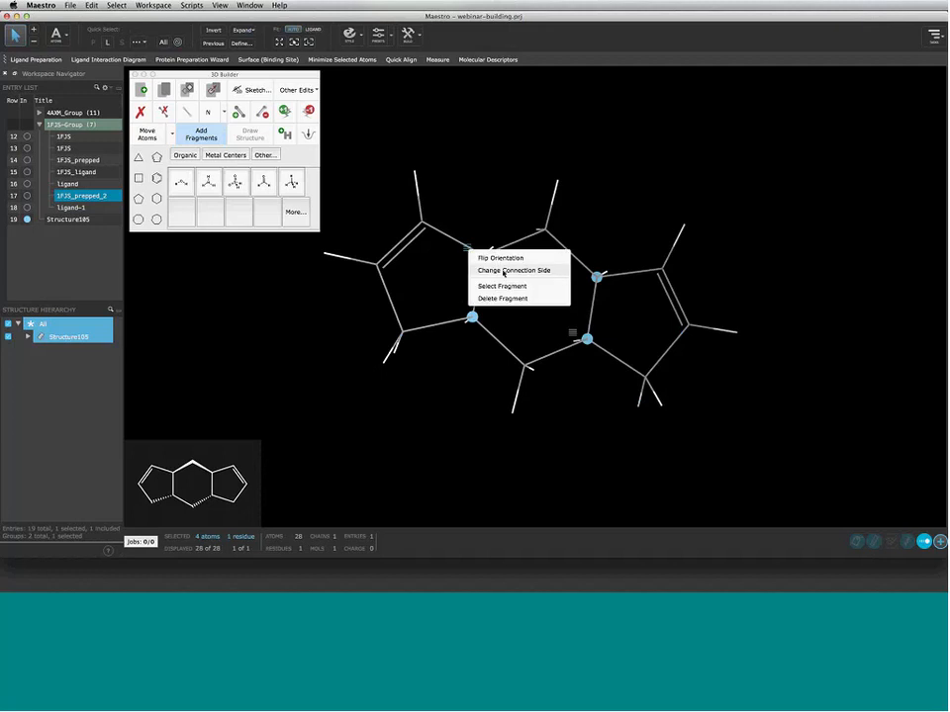
left_click(504, 271)
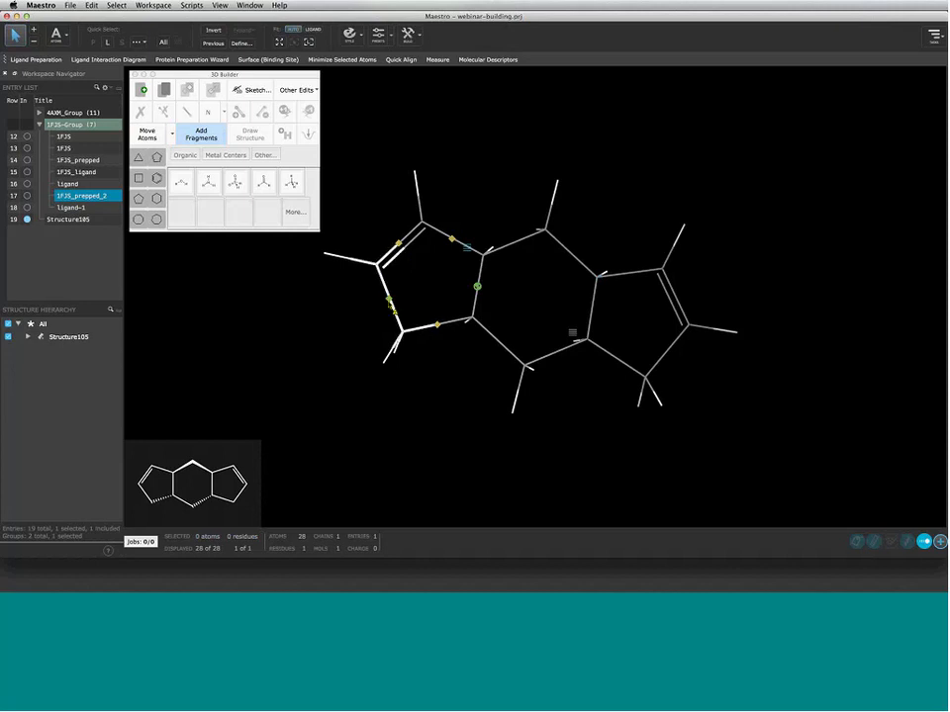
Re-fuse the left ring, try different orientations, and reset it to the original placement
left_click(389, 299)
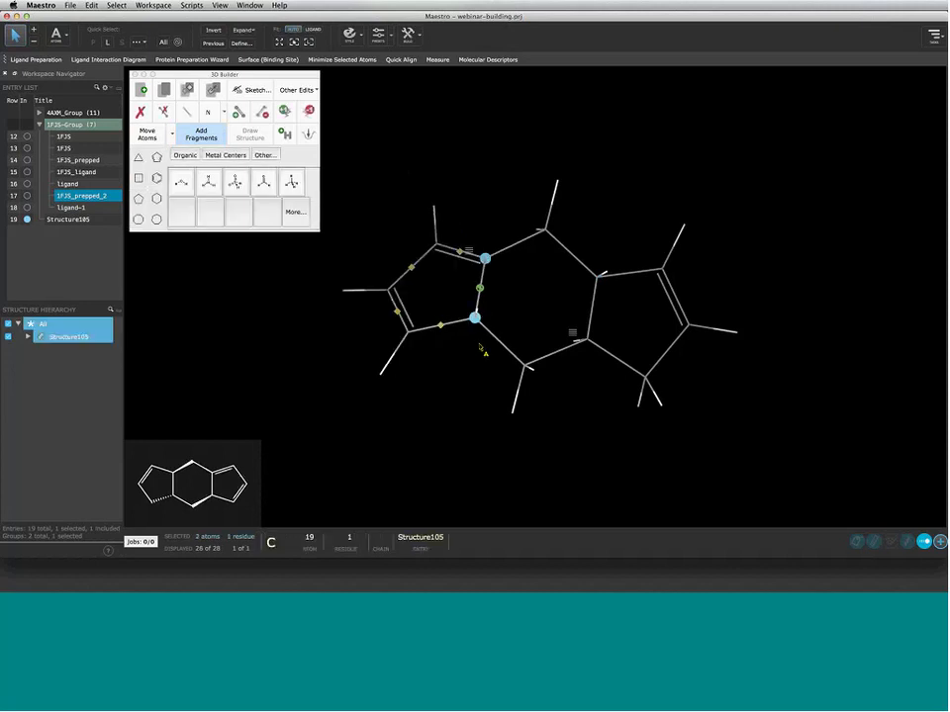
left_click(440, 327)
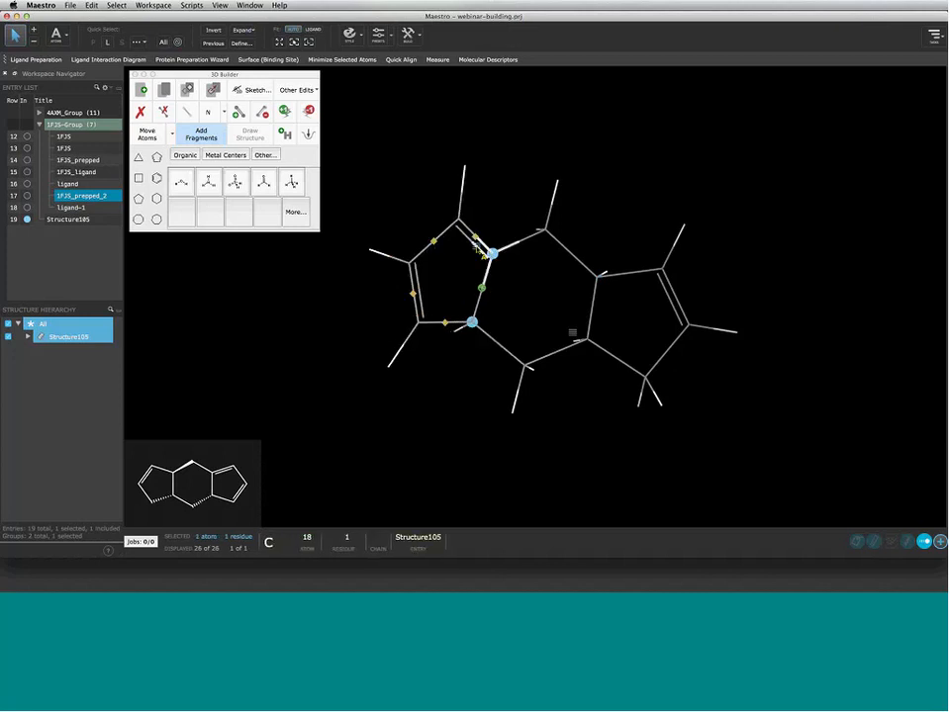
left_click(482, 251)
right_click(481, 250)
left_click(503, 259)
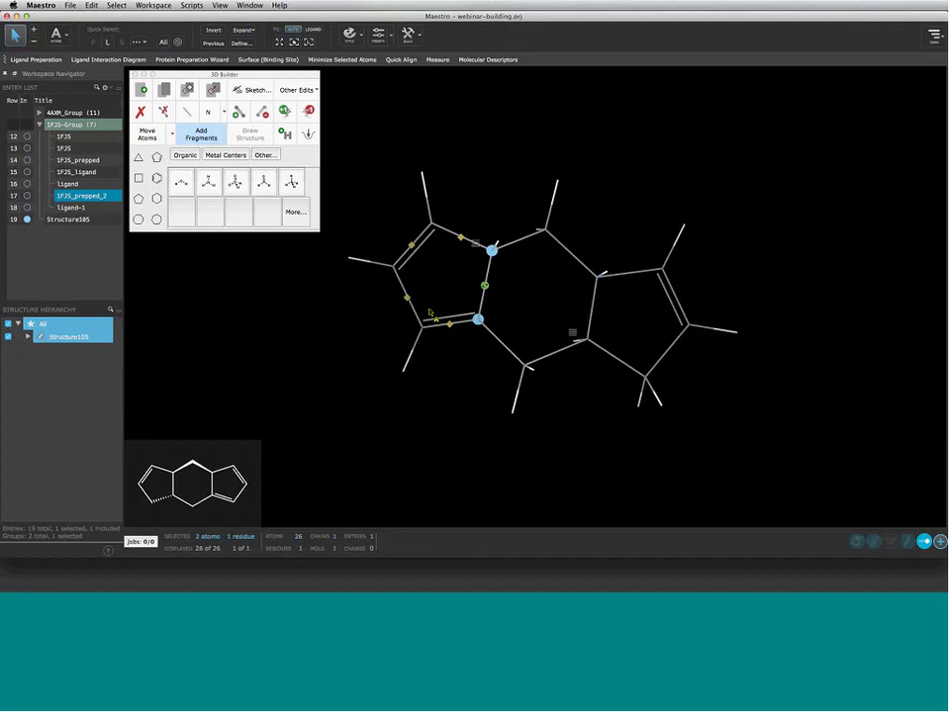
left_click(478, 246)
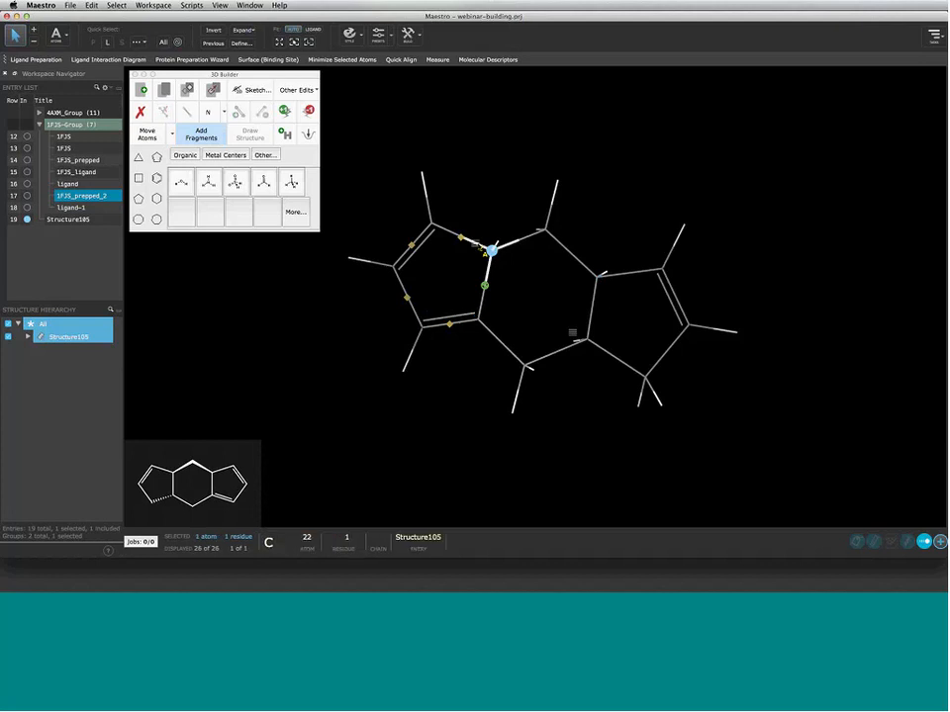
right_click(479, 246)
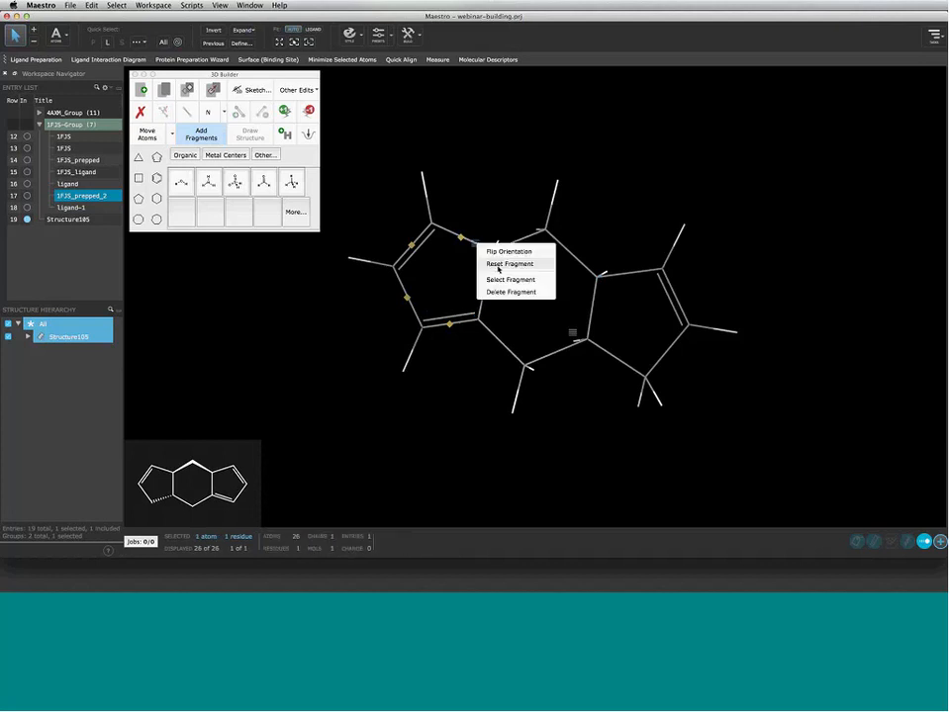
left_click(498, 264)
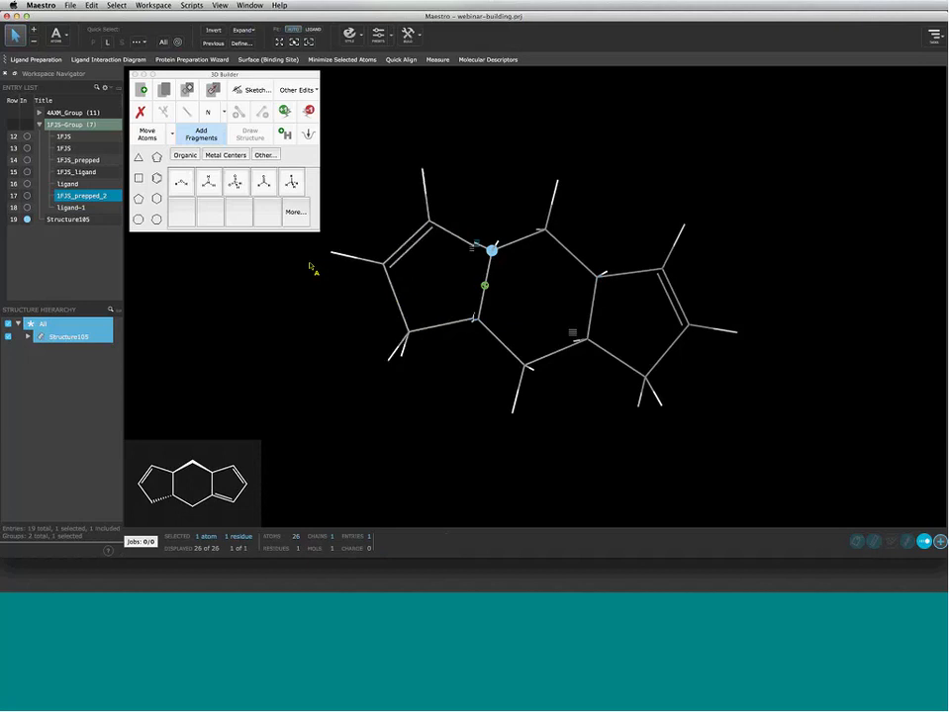
Move the left ring's connection to the other side and settle it as a regular pentagon
right_click(472, 250)
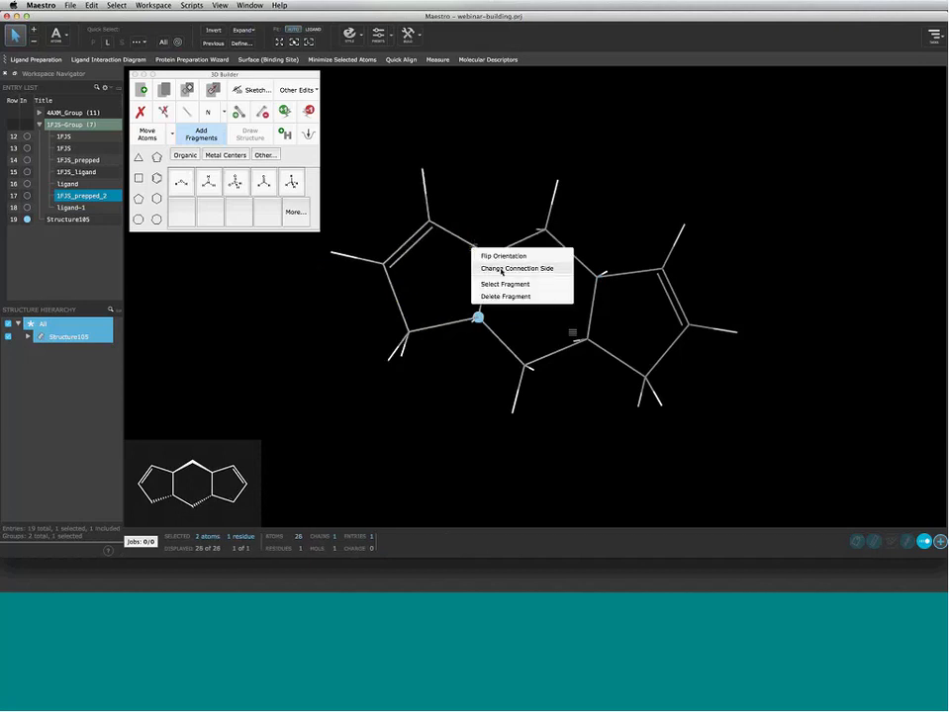
left_click(509, 269)
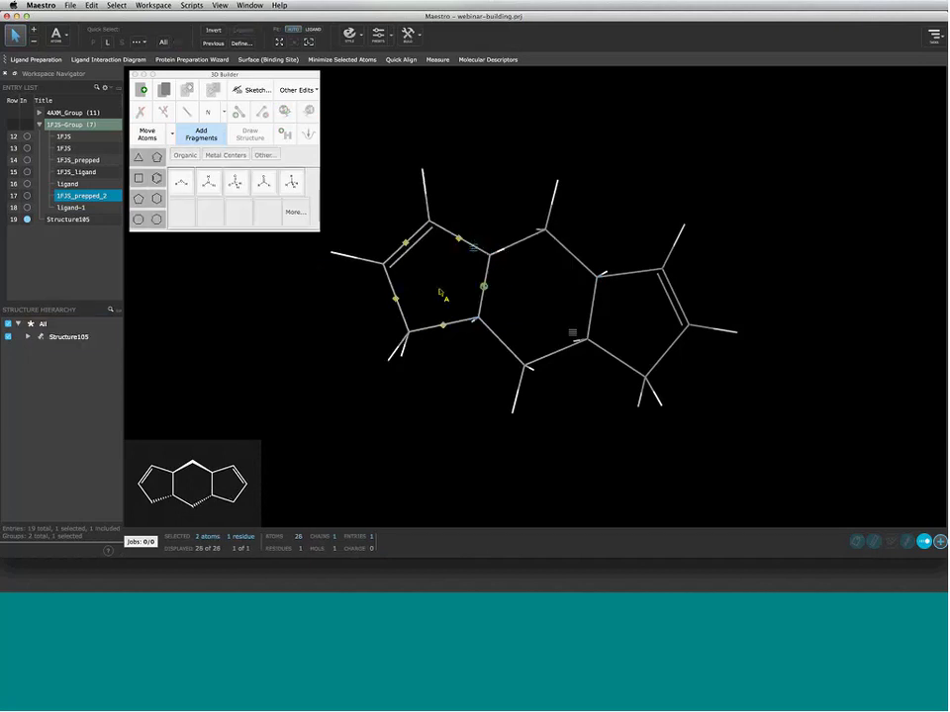
left_click(442, 325)
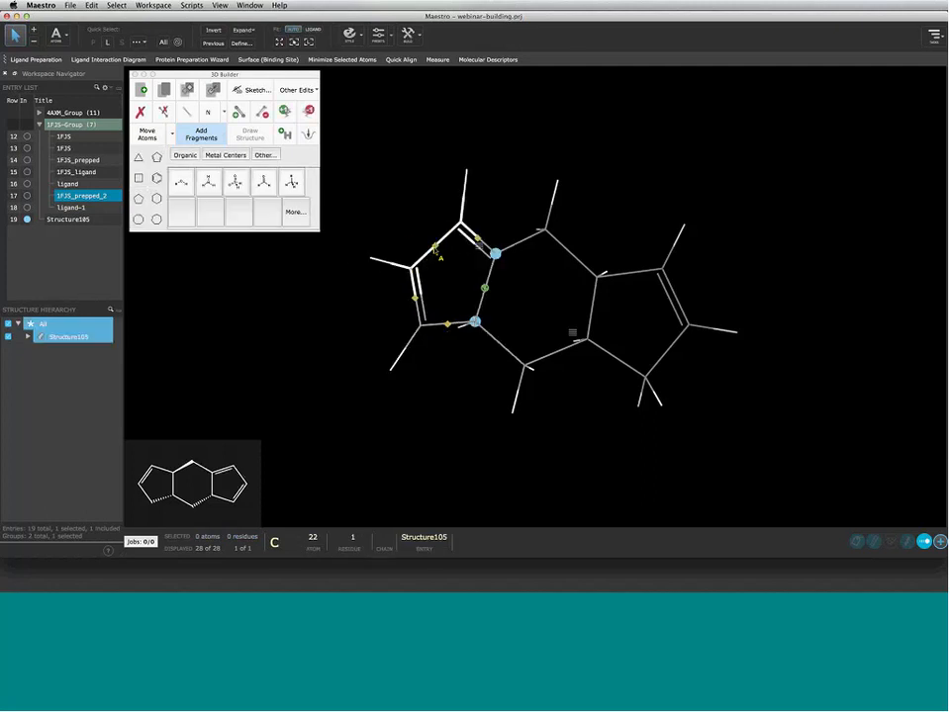
left_click(436, 250)
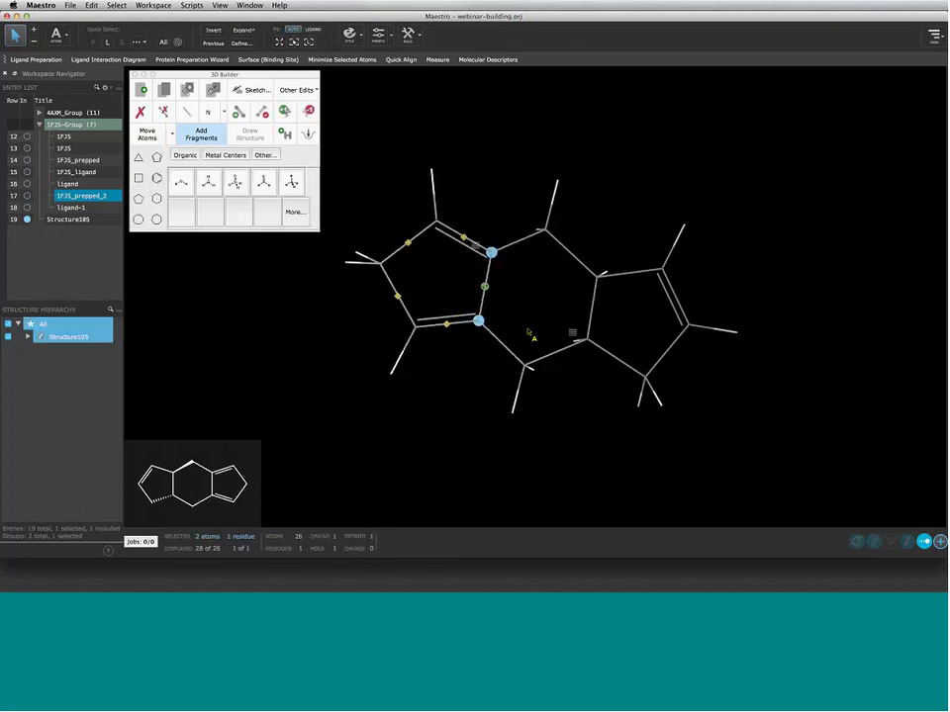
left_click(572, 333)
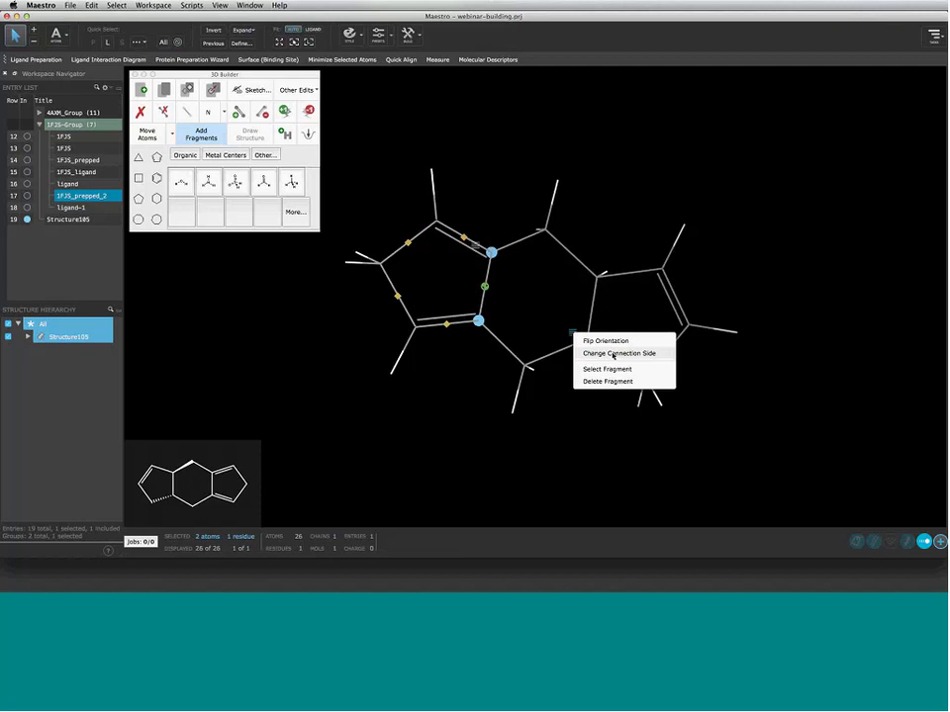
Fuse a cyclopentene on the right side, shift its double bonds, then level and recentre the molecule
left_click(613, 354)
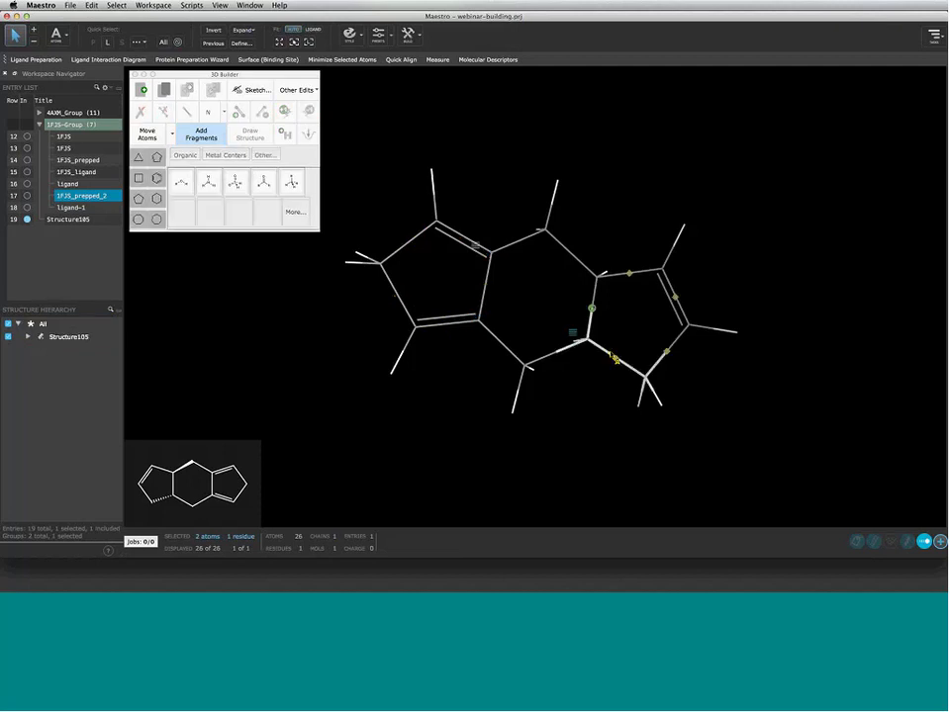
left_click(617, 362)
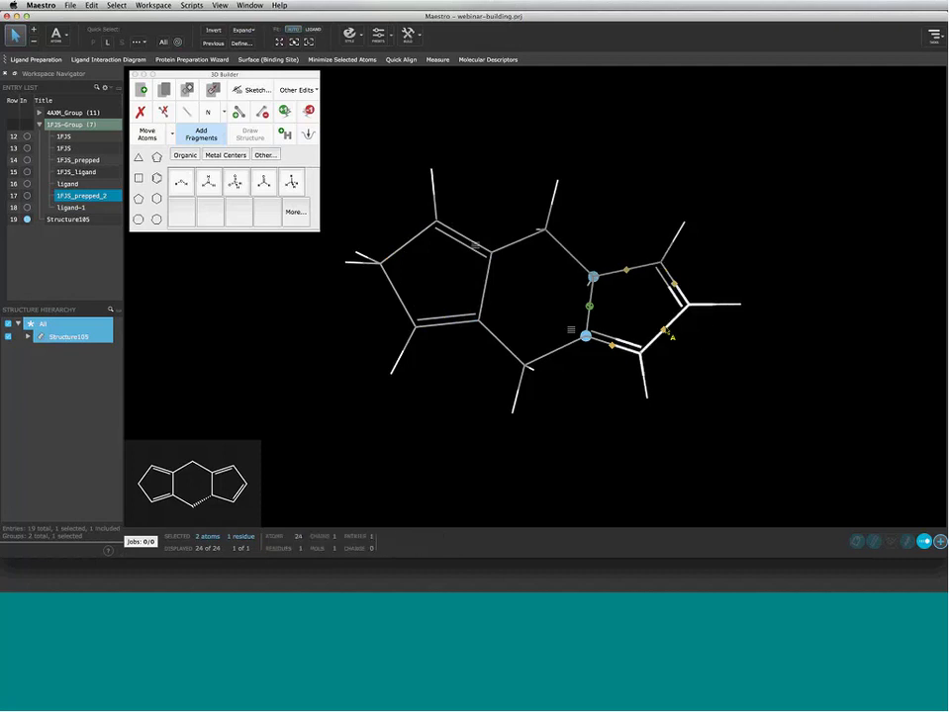
left_click(666, 331)
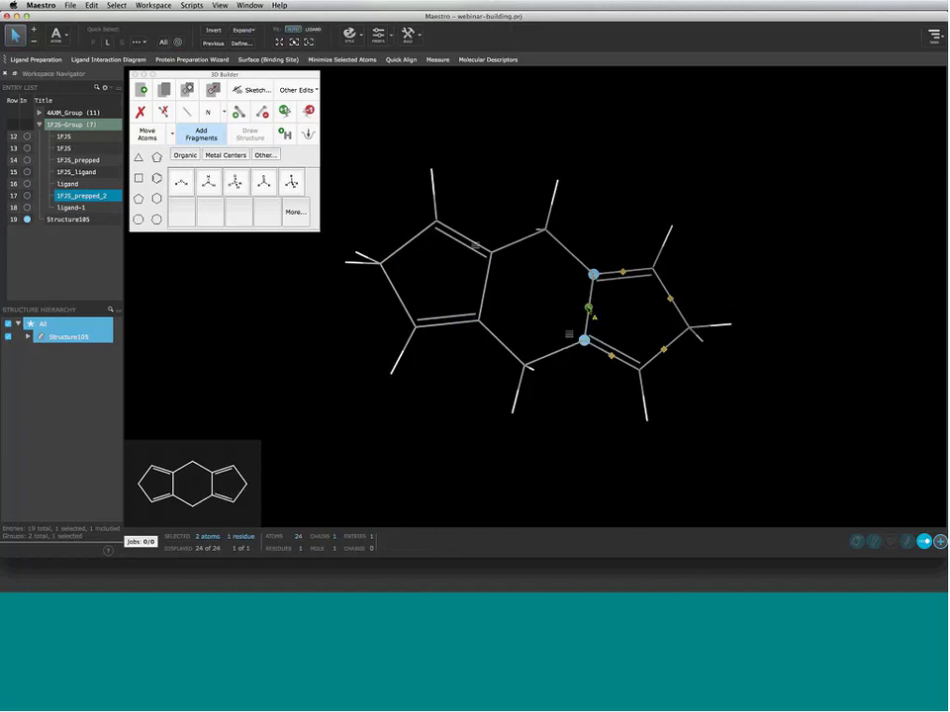
left_click(569, 335)
left_click(592, 346)
middle_click_drag(746, 328, 718, 338)
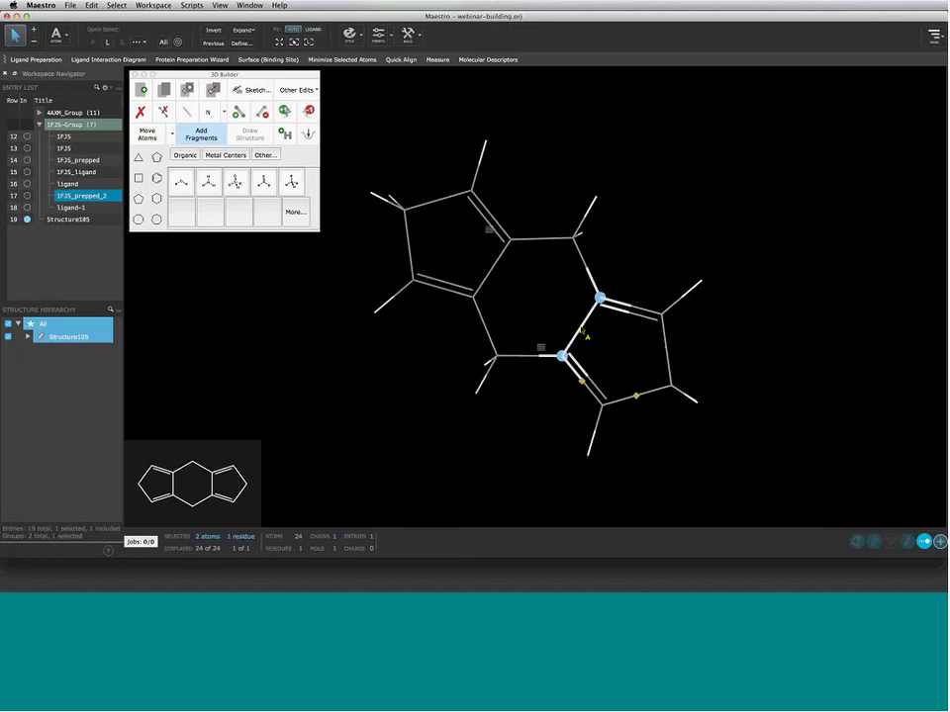
left_click(581, 329)
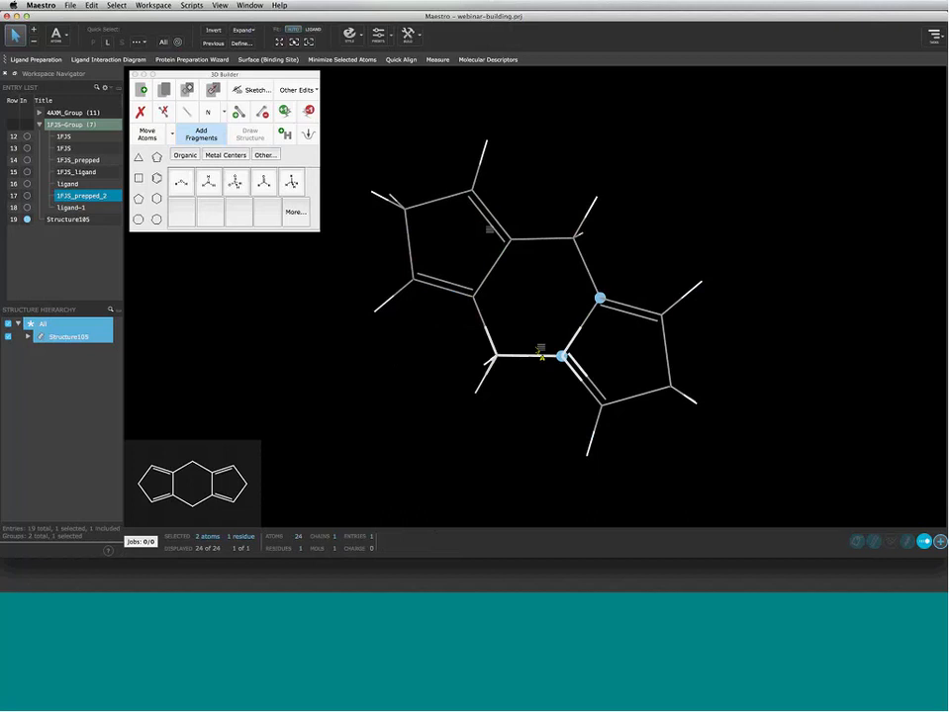
middle_click_drag(540, 354, 490, 305, "ctrl")
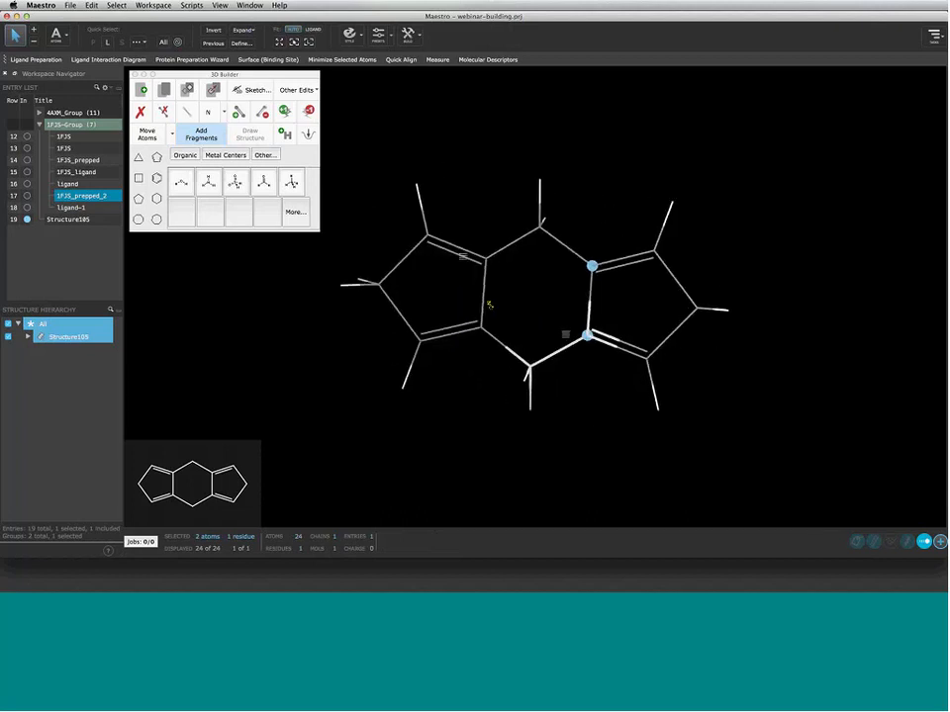
right_click_drag(519, 318, 516, 258)
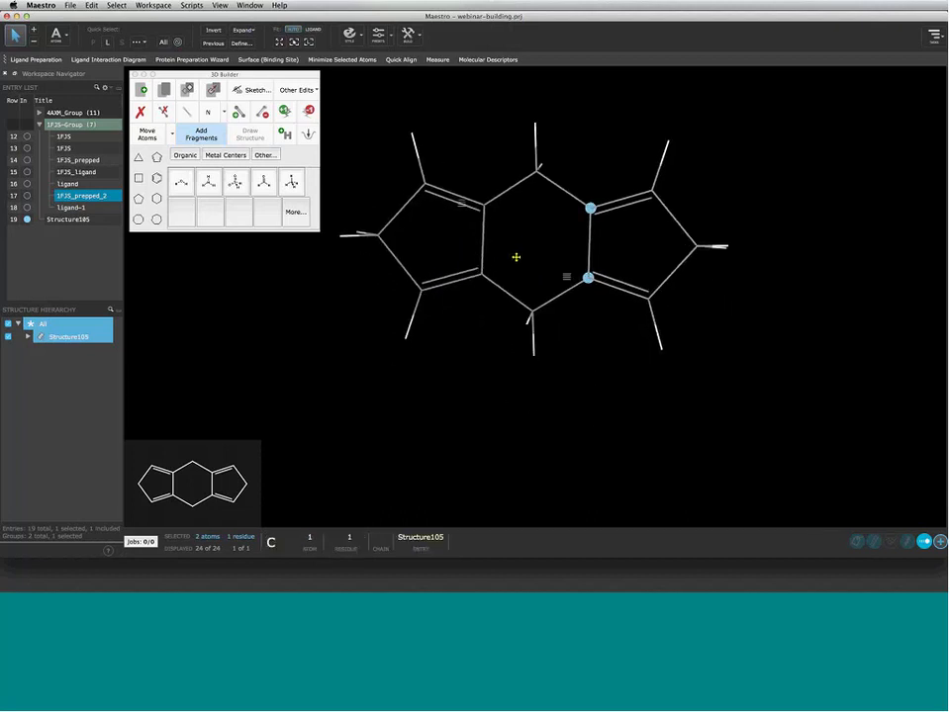
Attach a cyclopentane at the bottom carbon's hydrogen and flip it onto the alternate hydrogen
left_click(534, 357)
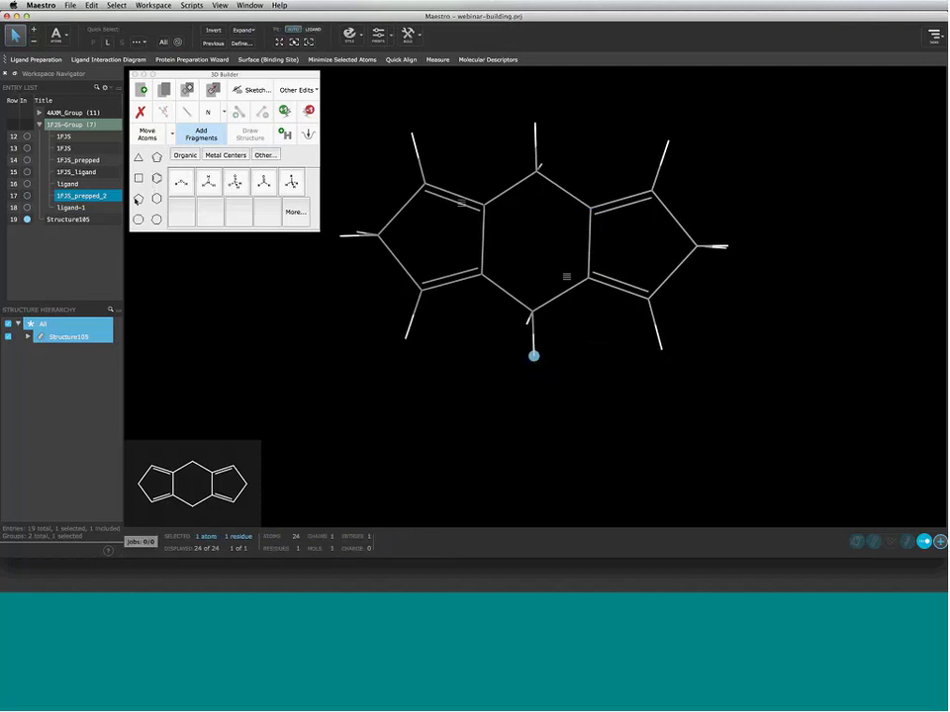
left_click(137, 199)
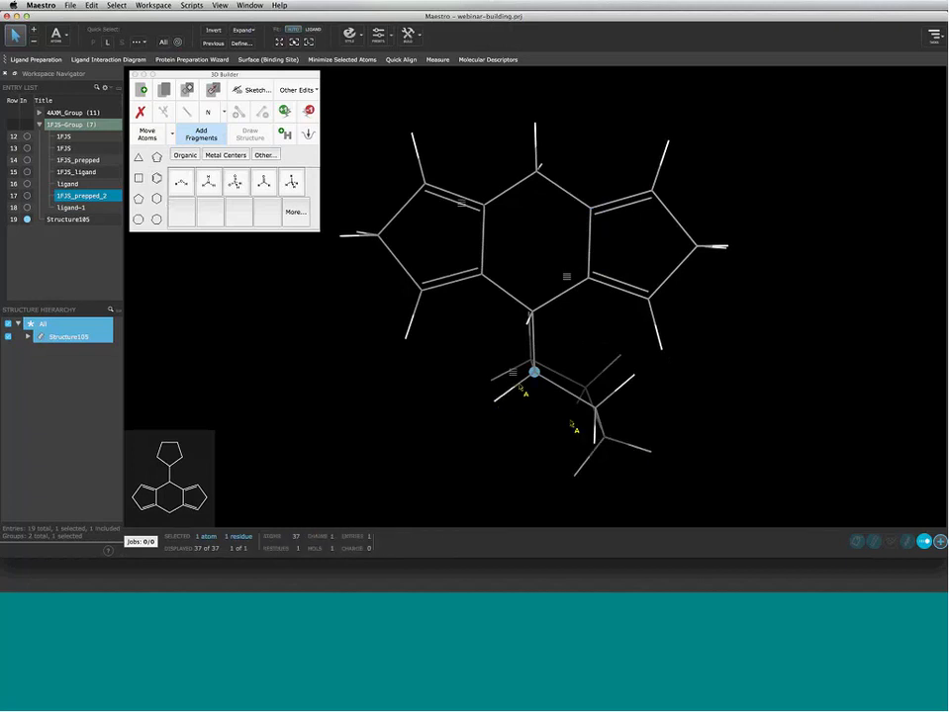
right_click(514, 379)
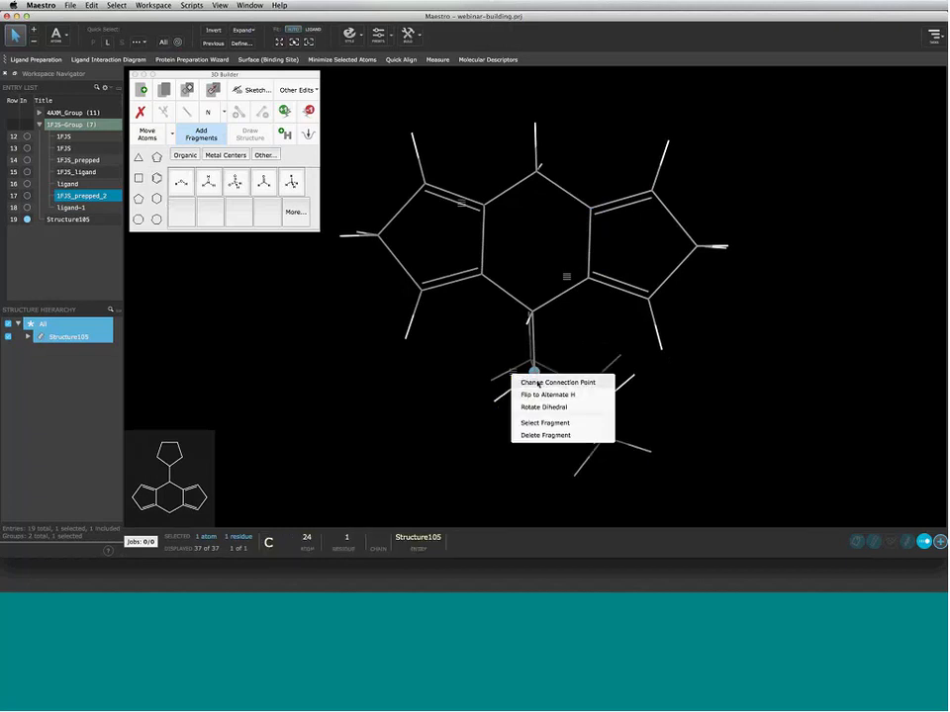
left_click(547, 395)
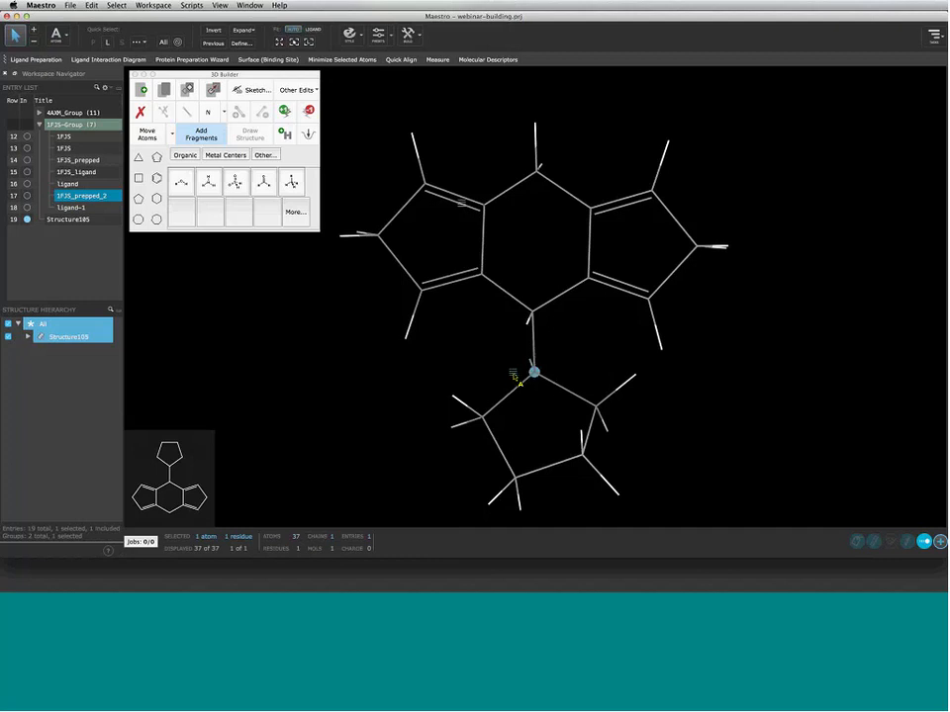
Change the cyclopentane's connection point and settle it onto the six-membered ring's bottom carbon
right_click(513, 376)
left_click(547, 383)
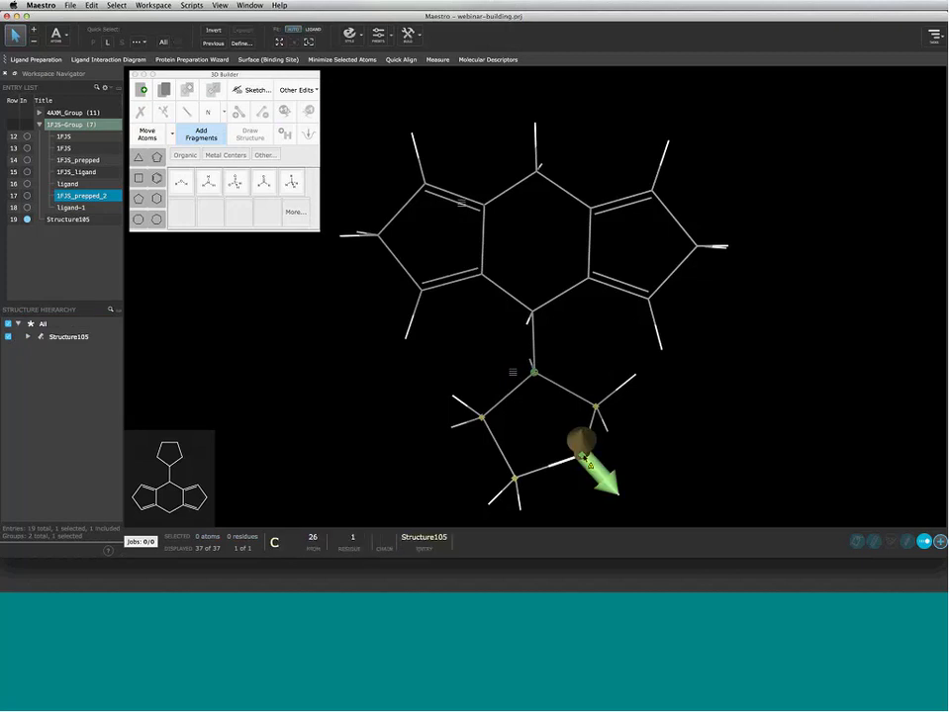
left_click(599, 413)
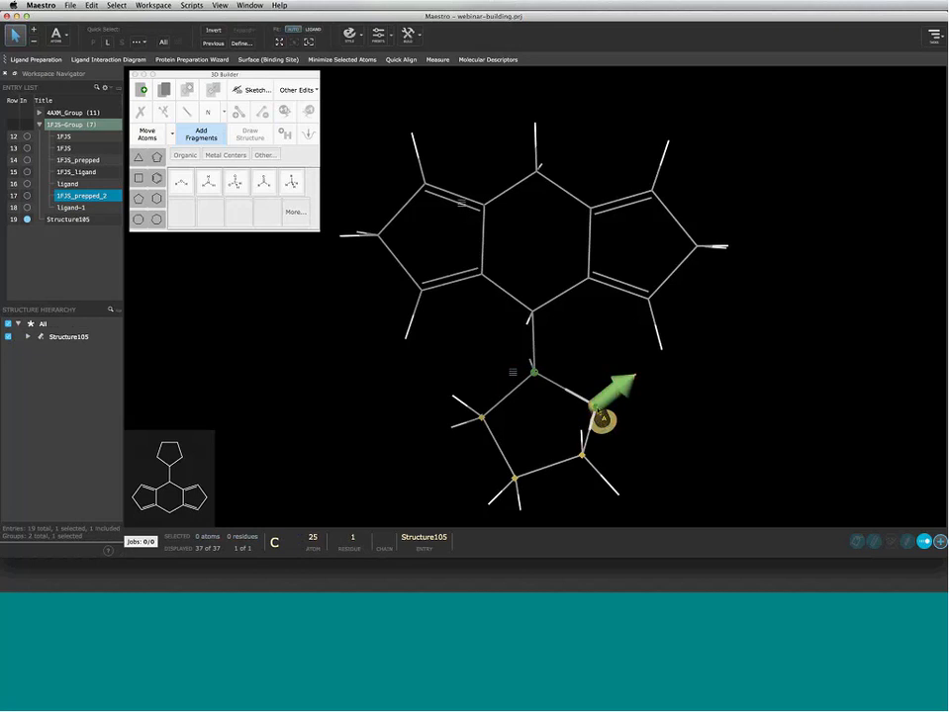
left_click(602, 417)
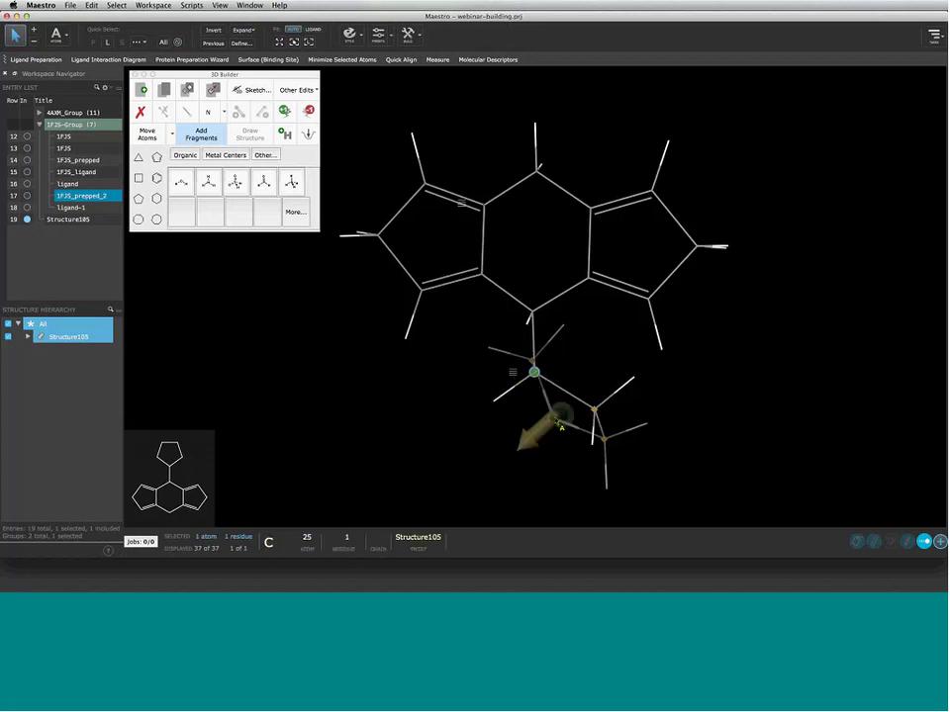
left_click(565, 416)
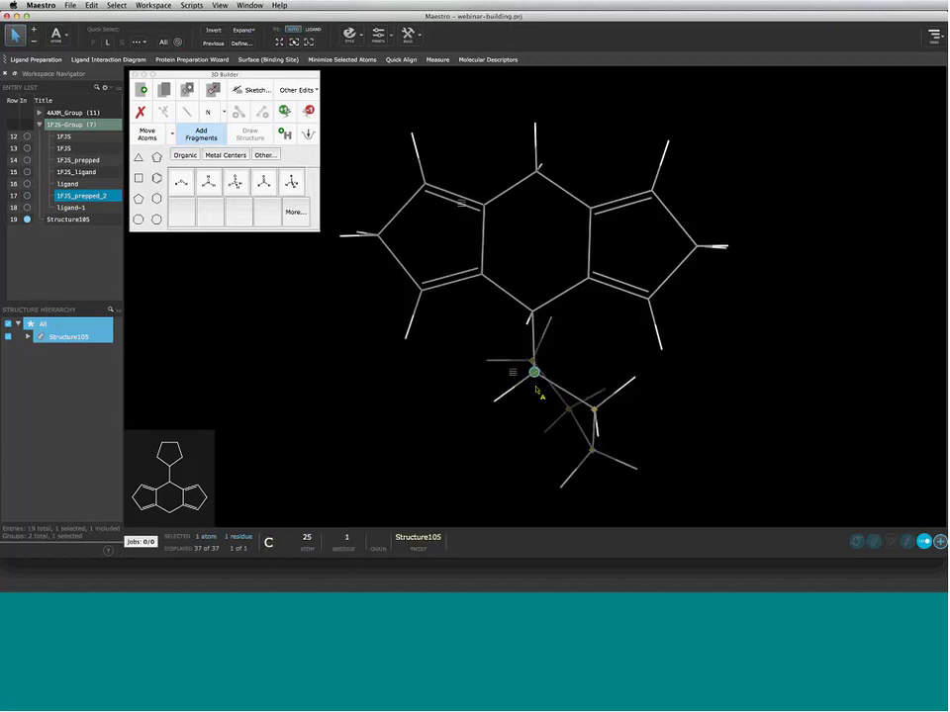
left_click(595, 414)
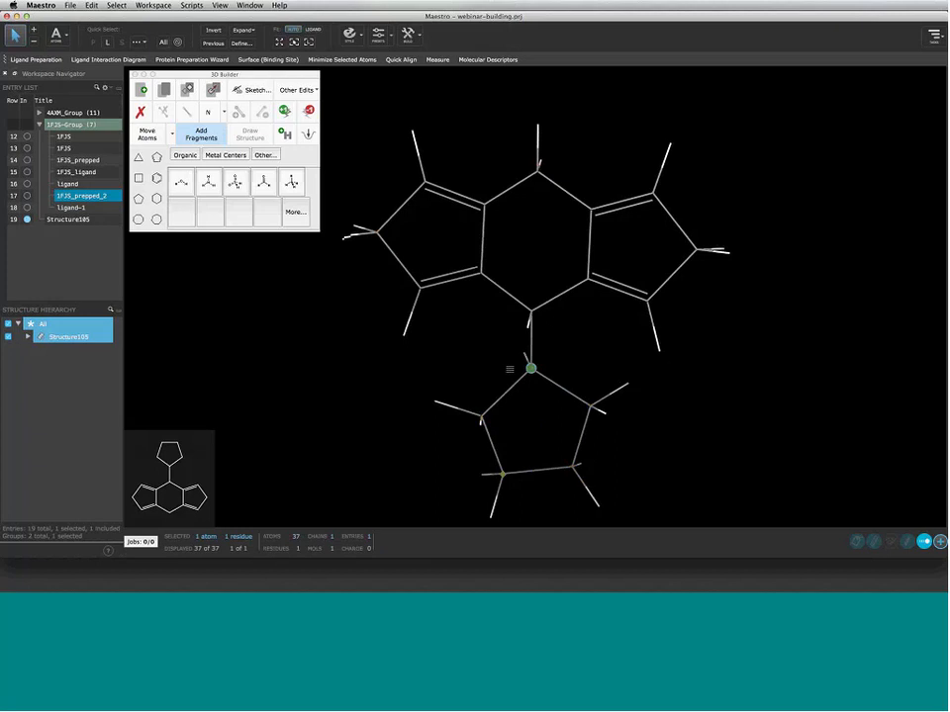
Rotate the cyclopentane about its linking bond, confirm the dihedral, and recentre the view
right_click(510, 370)
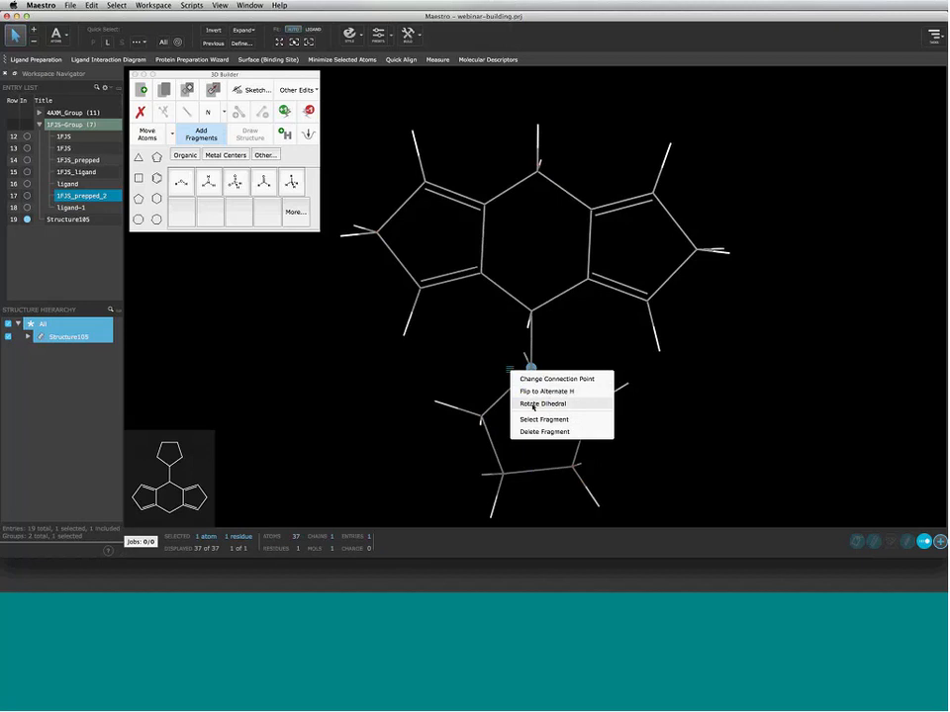
left_click(534, 405)
mouse_move(534, 408)
left_mouse_down()
mouse_move(561, 463)
mouse_move(549, 419)
mouse_move(527, 417)
mouse_move(540, 416)
left_mouse_up()
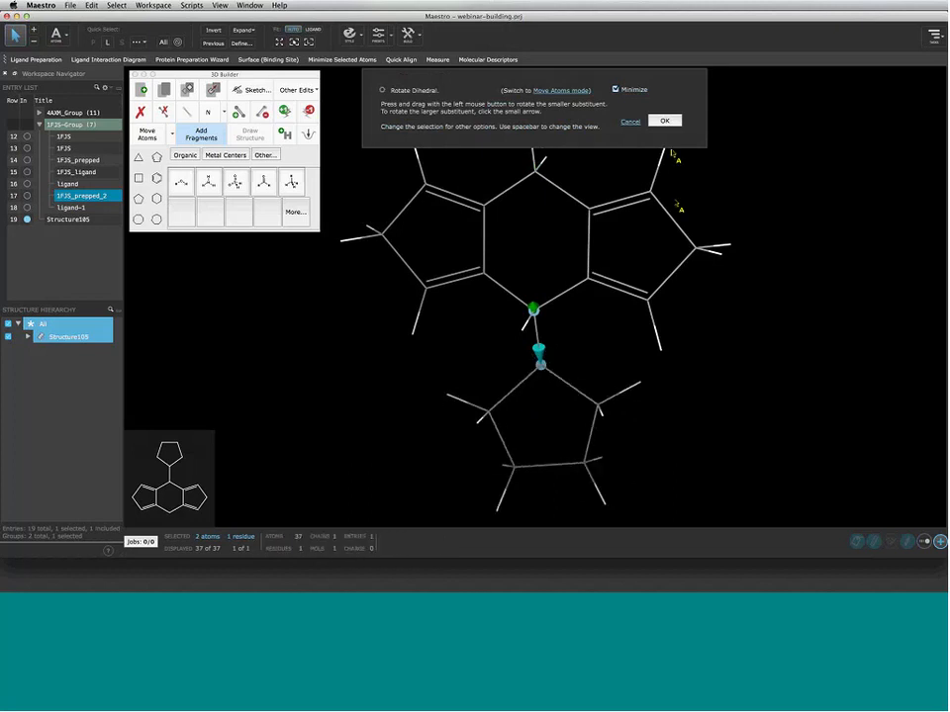
left_click(666, 122)
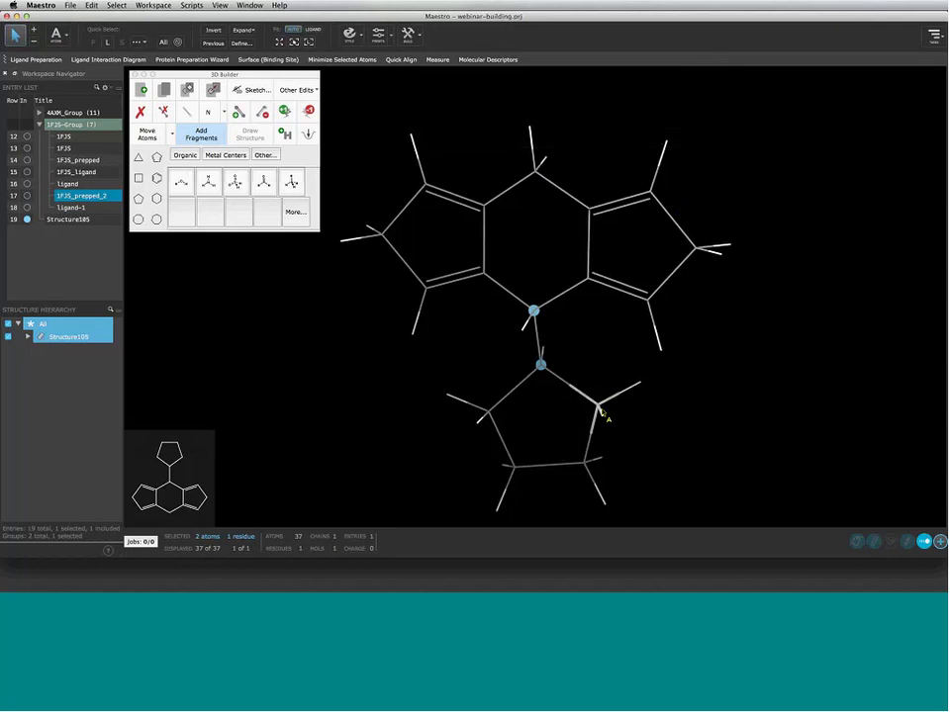
right_click_drag(566, 422, 542, 406)
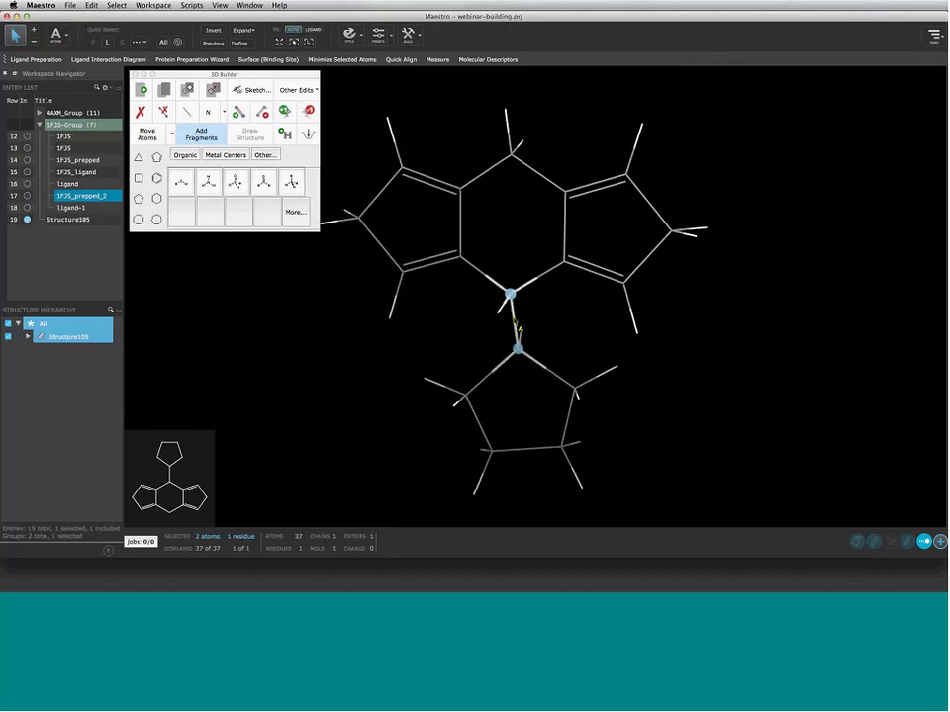
Make the linking bond a double bond and change both outer ring-tip carbons to nitrogen
left_click(515, 327)
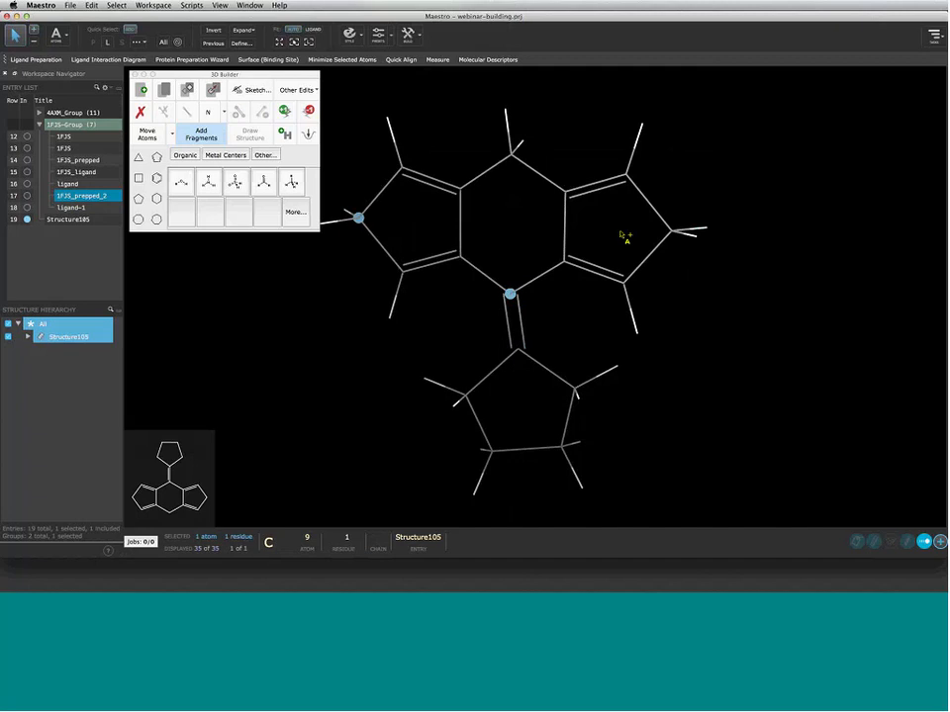
left_click(671, 231)
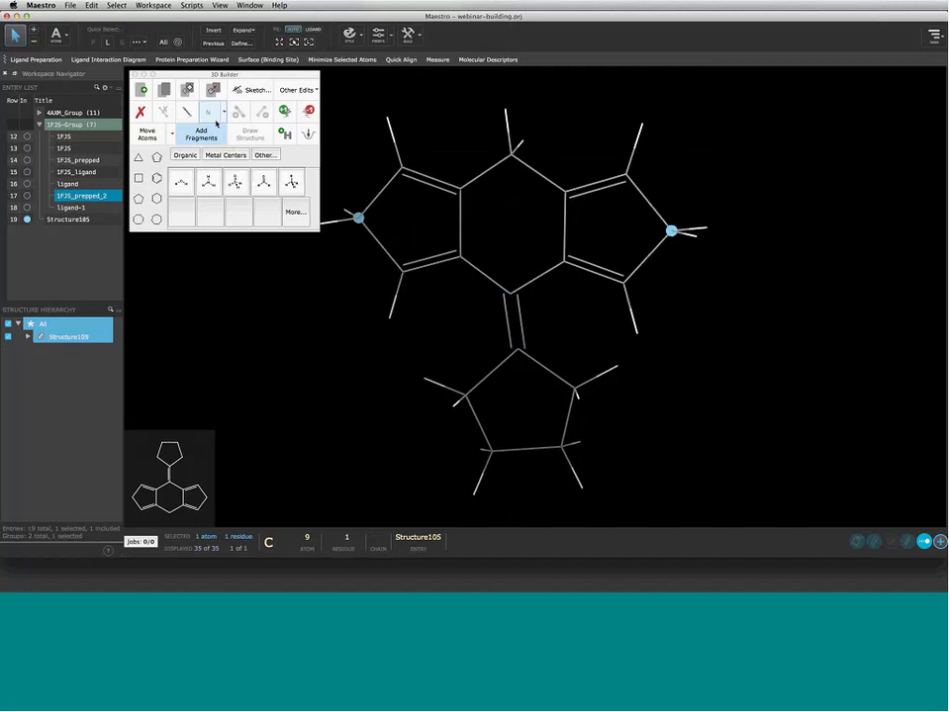
left_click(209, 113)
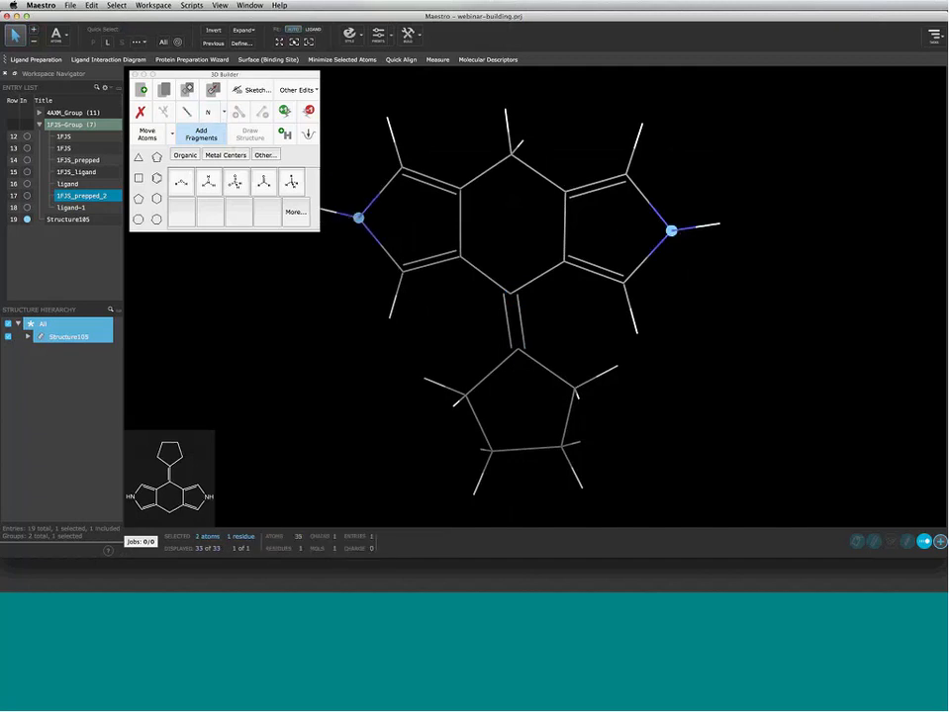